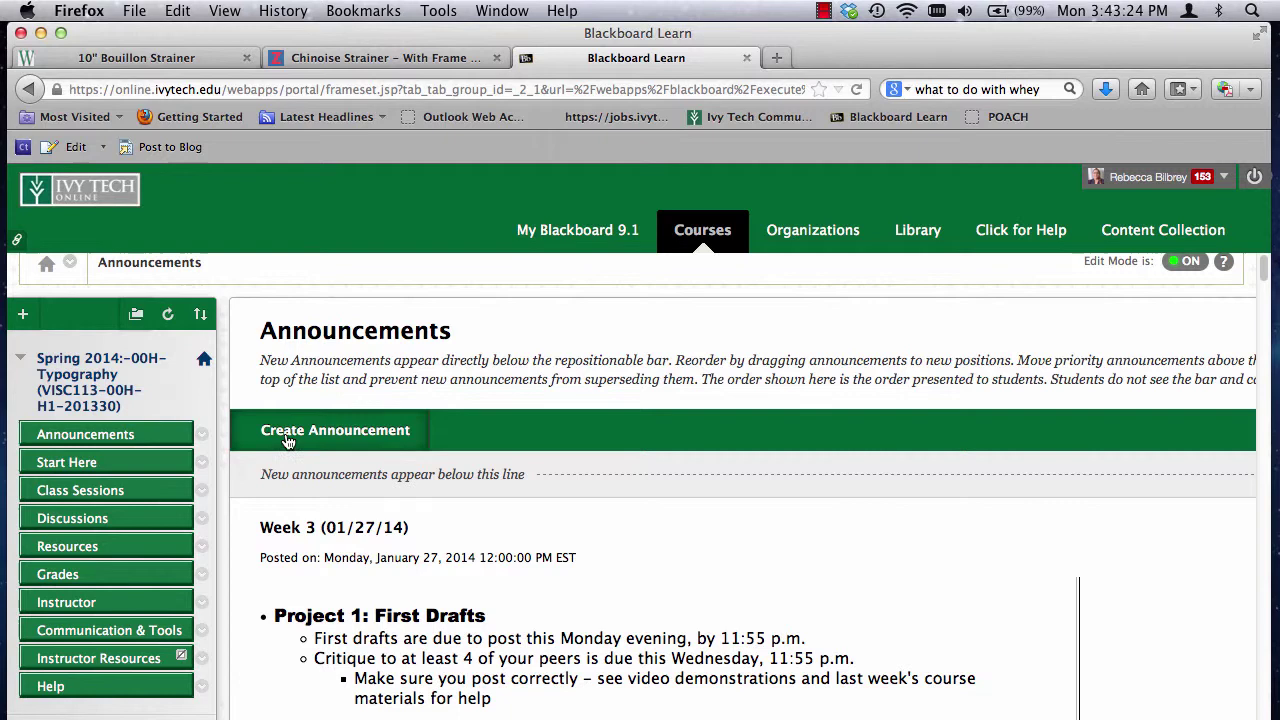
Step: Go to the Week 3 course materials and open the Discussion #4: Project 1-Finished forum
{"action": "scroll", "coordinate": [409, 337], "scroll_direction": "down", "scroll_amount": 5}
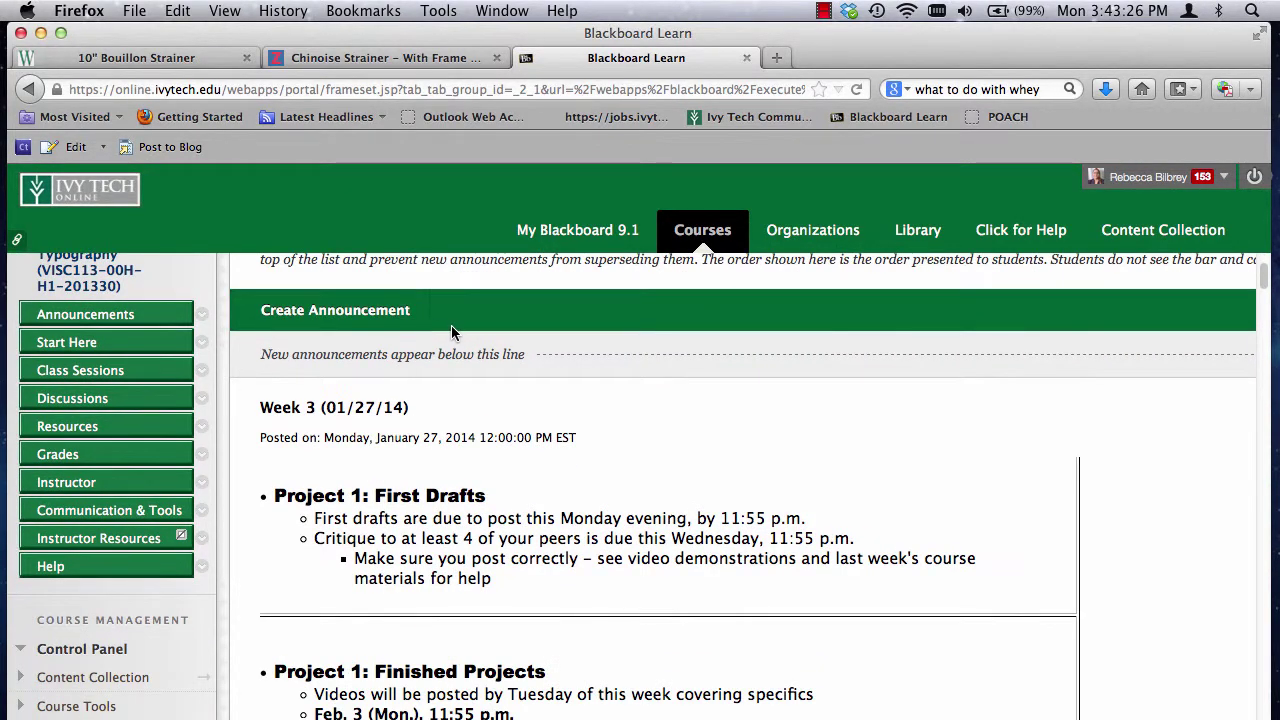
{"action": "scroll", "coordinate": [456, 327], "scroll_direction": "down", "scroll_amount": 12}
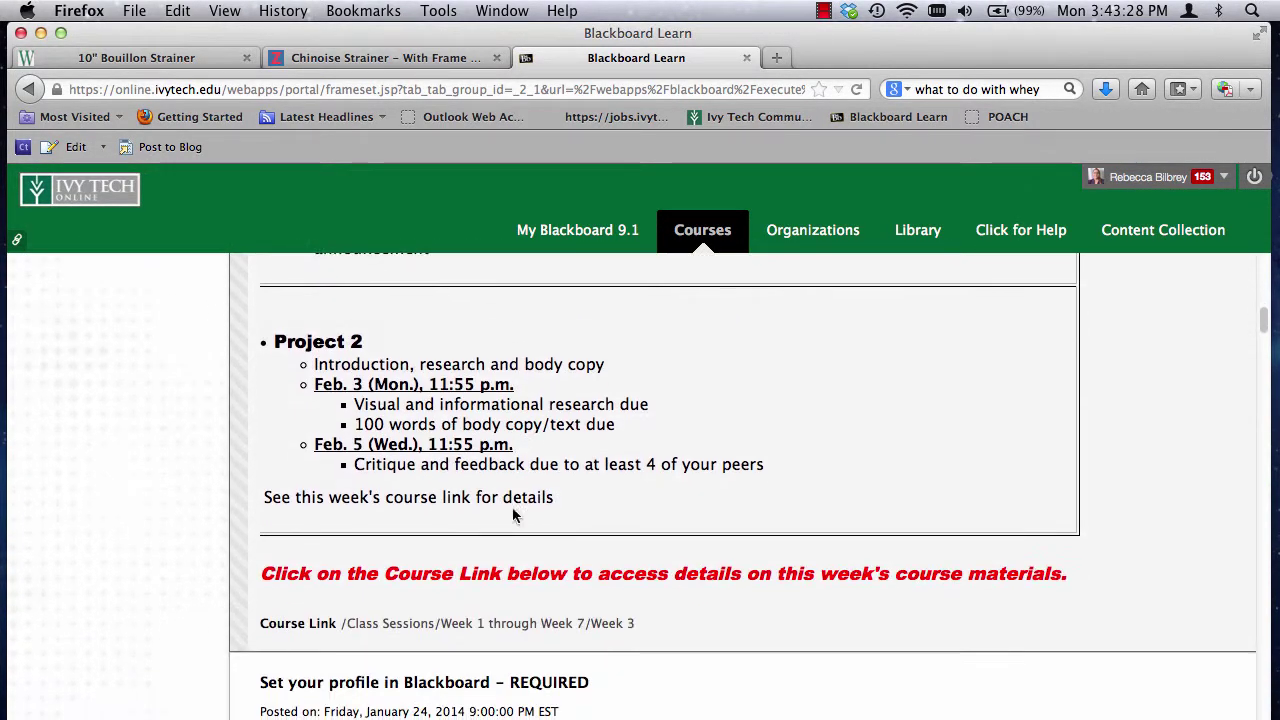
{"action": "left_click", "coordinate": [459, 625]}
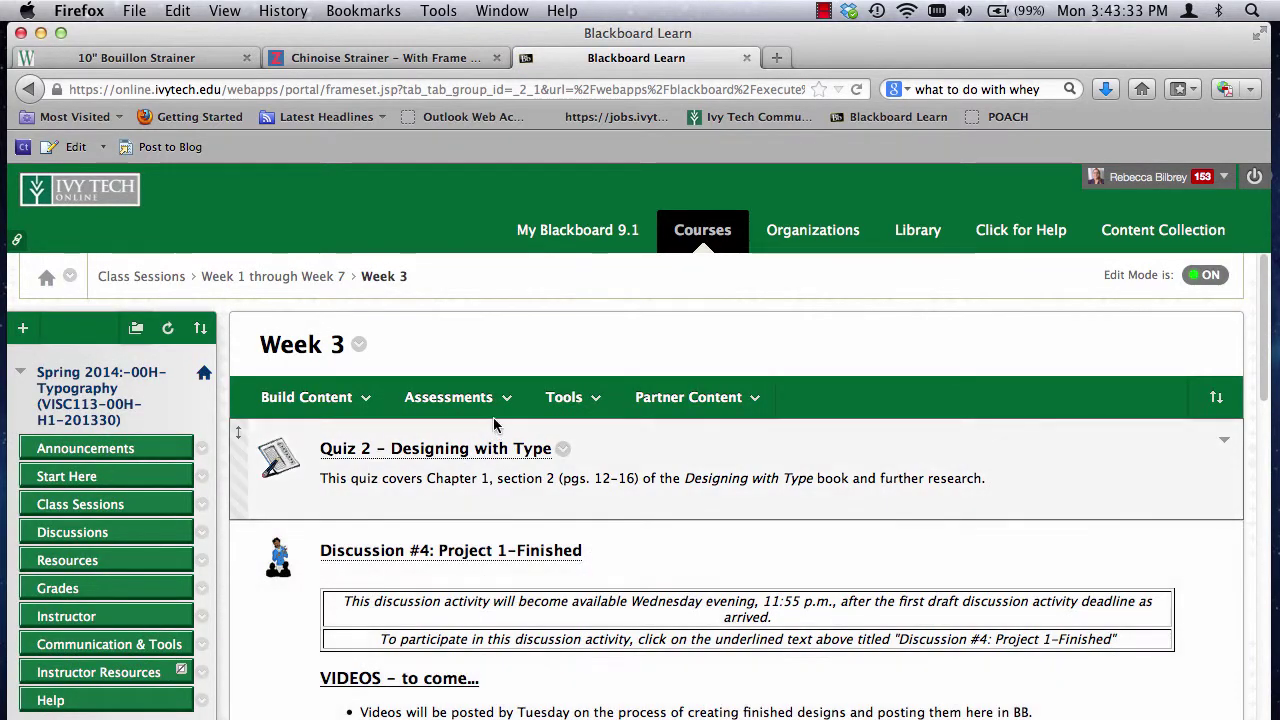
{"action": "scroll", "coordinate": [494, 424], "scroll_direction": "down", "scroll_amount": 2}
{"action": "left_click", "coordinate": [452, 287]}
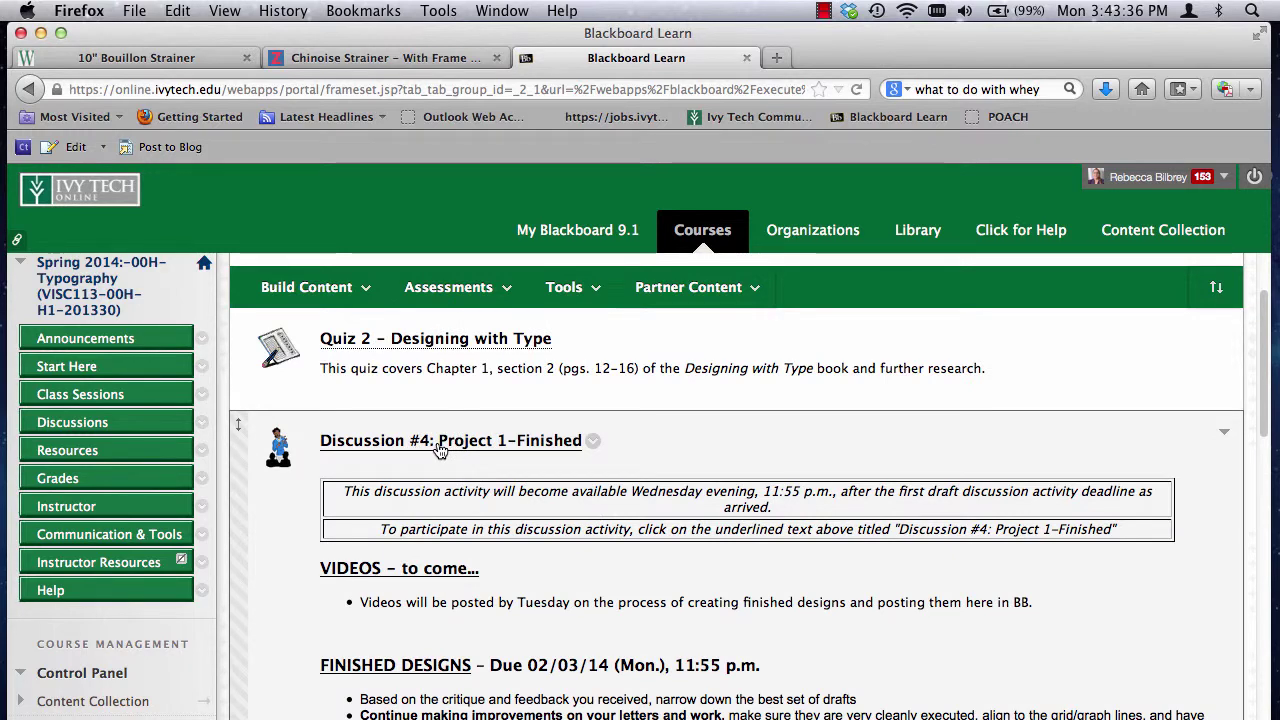
{"action": "left_click", "coordinate": [438, 450]}
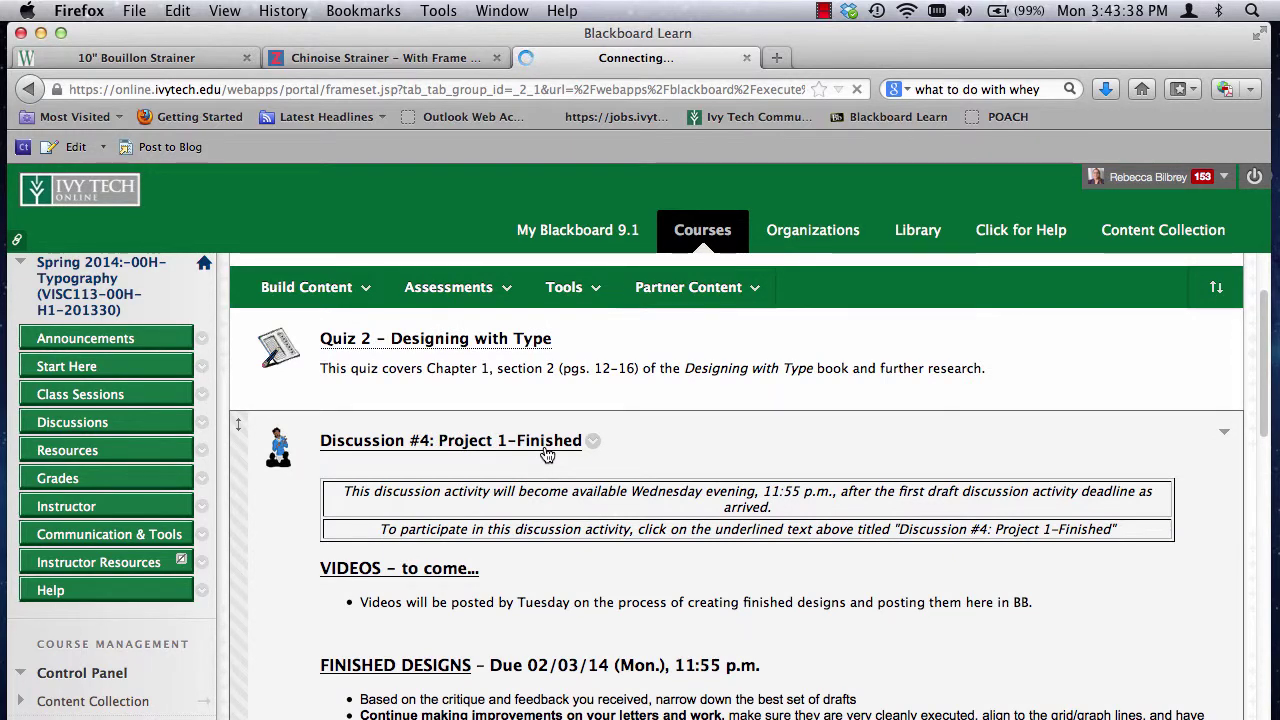
{"action": "scroll", "coordinate": [601, 481], "scroll_direction": "down", "scroll_amount": 3}
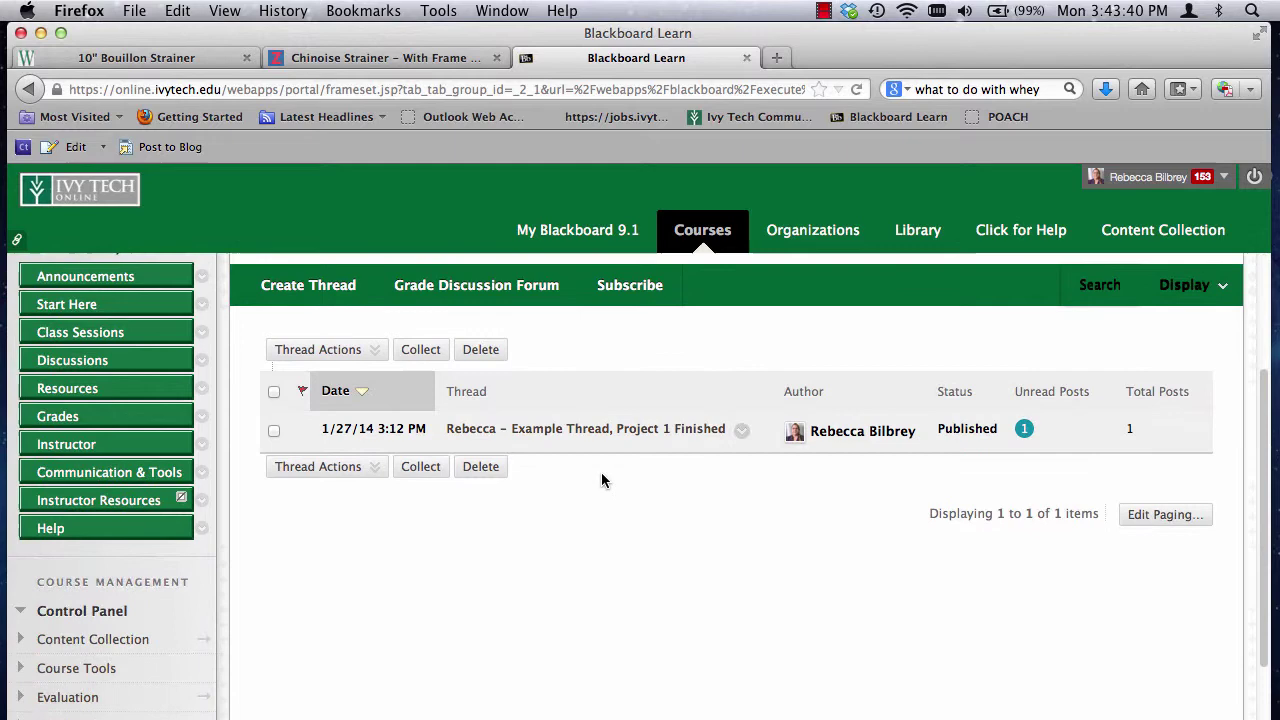
Step: On the Resources page, open the Critique Guide item for editing, then submit it unchanged
{"action": "scroll", "coordinate": [575, 478], "scroll_direction": "up", "scroll_amount": 2}
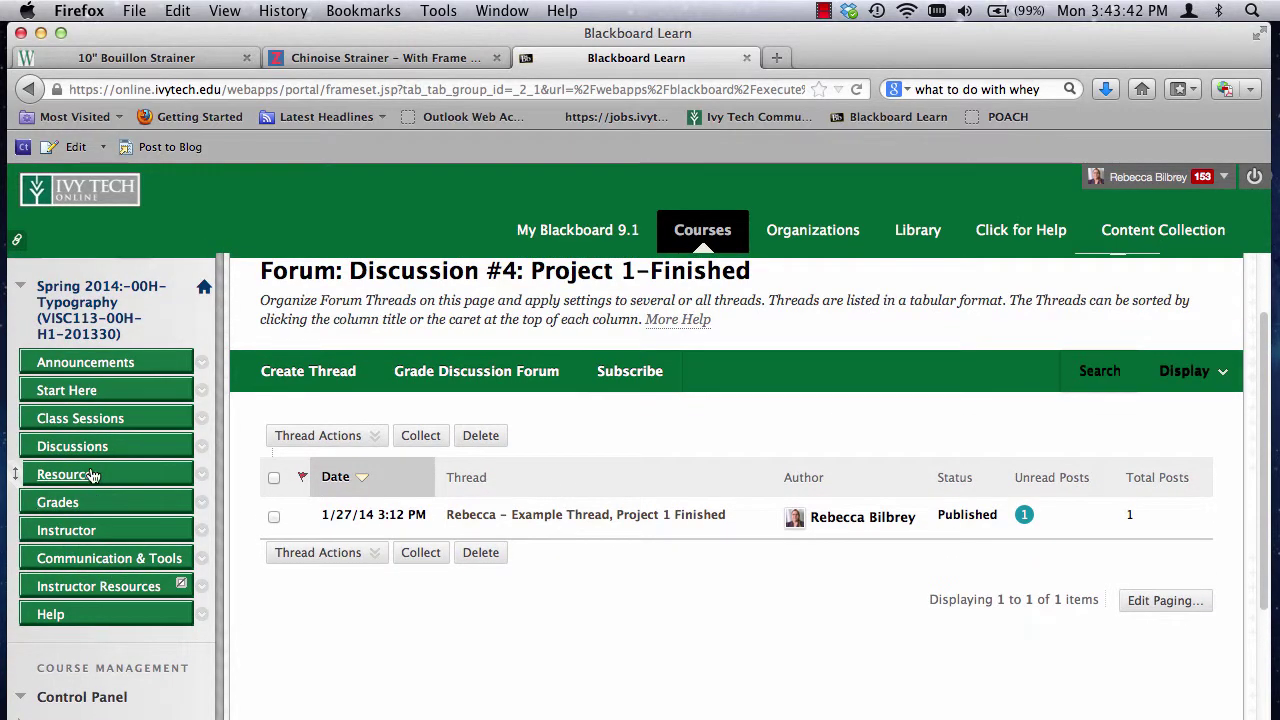
{"action": "left_click", "coordinate": [63, 480]}
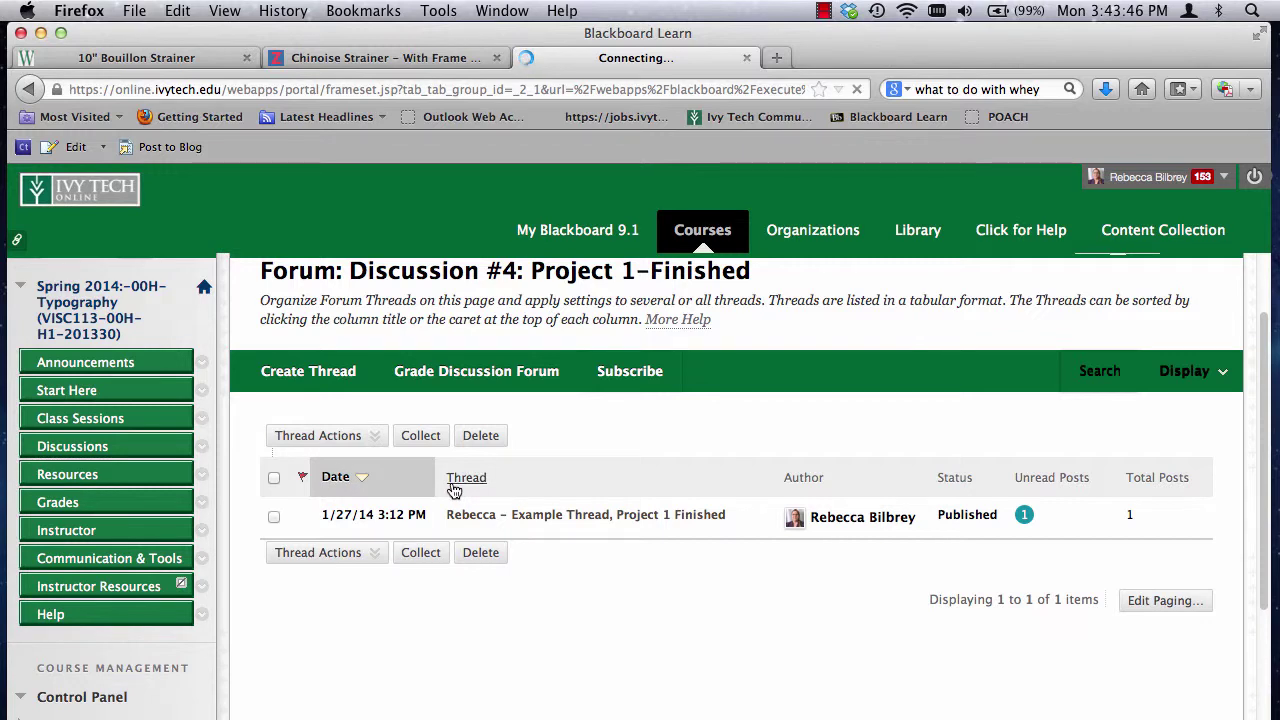
{"action": "scroll", "coordinate": [527, 510], "scroll_direction": "down", "scroll_amount": 6}
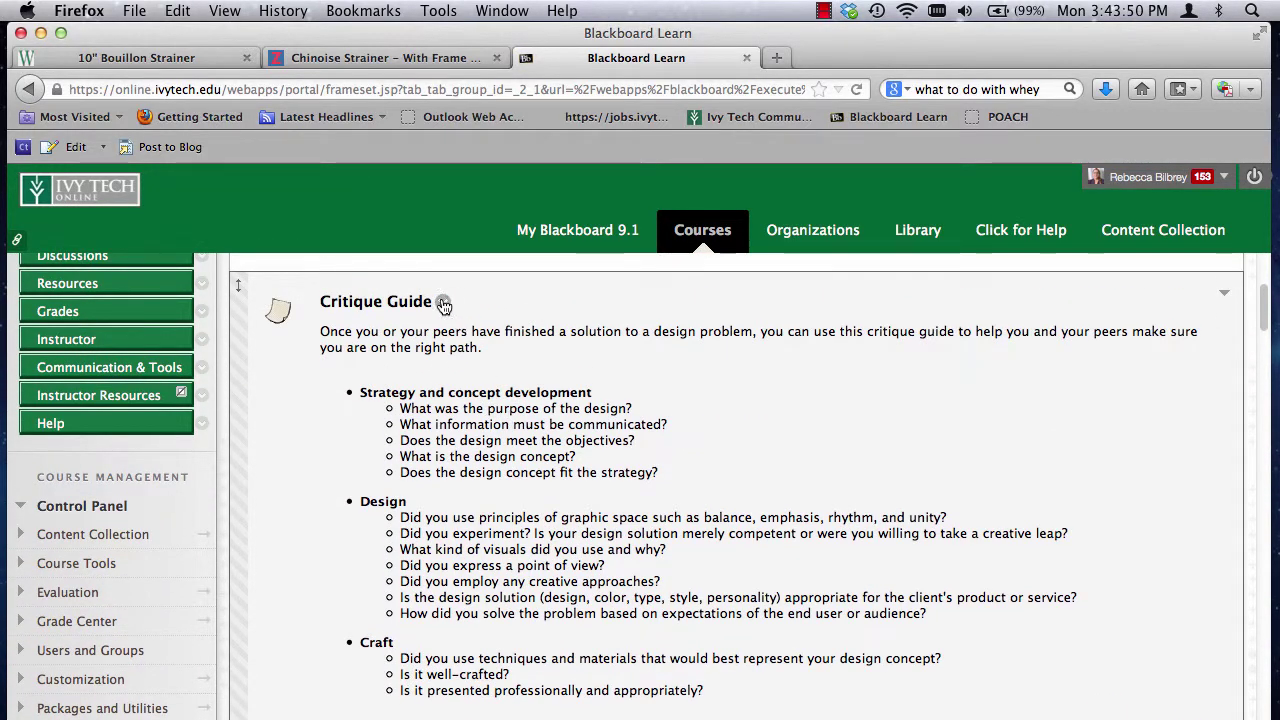
{"action": "left_click", "coordinate": [443, 305]}
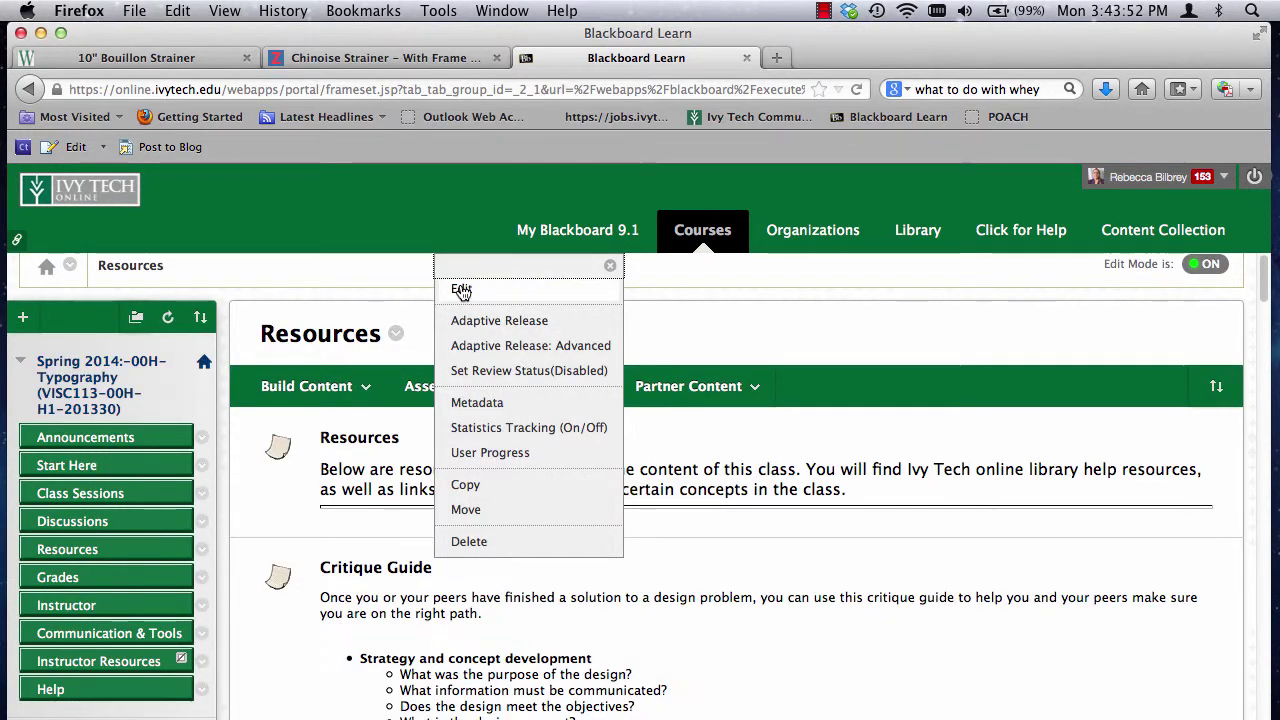
{"action": "left_click", "coordinate": [461, 290]}
{"action": "mouse_move", "coordinate": [700, 390]}
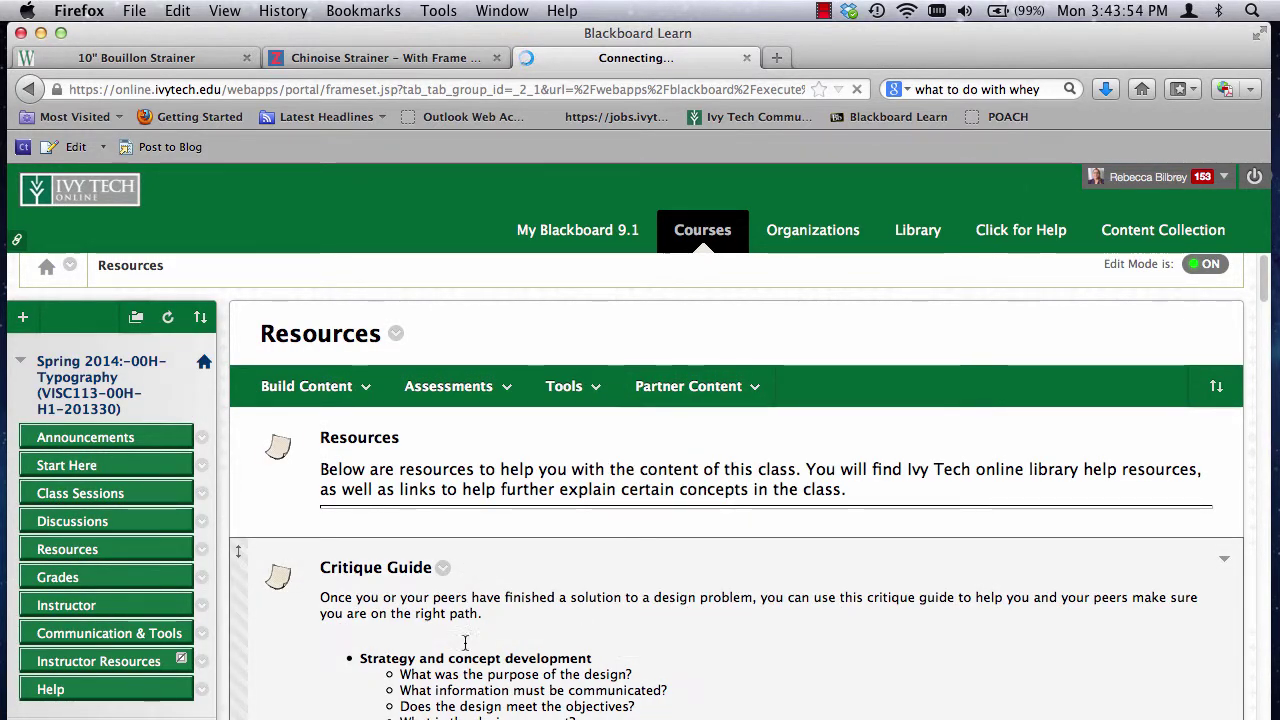
{"action": "scroll", "coordinate": [555, 495], "scroll_direction": "down", "scroll_amount": 6}
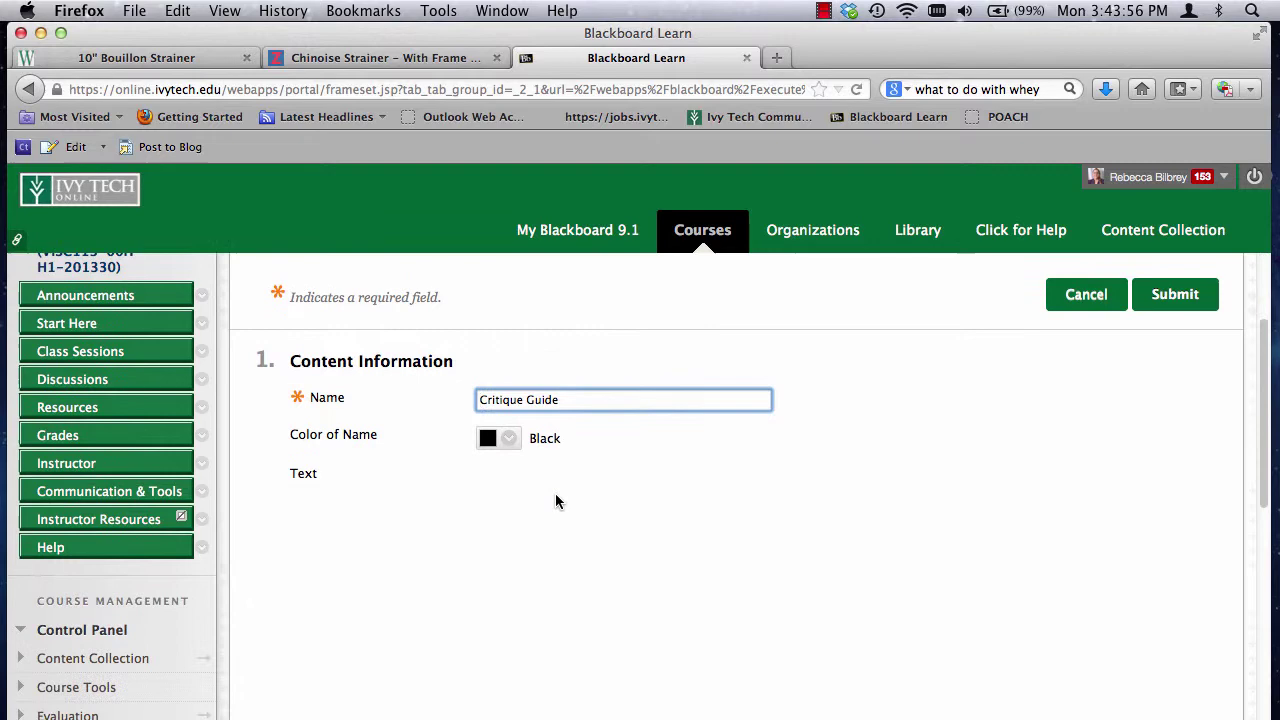
{"action": "scroll", "coordinate": [582, 500], "scroll_direction": "down", "scroll_amount": 8}
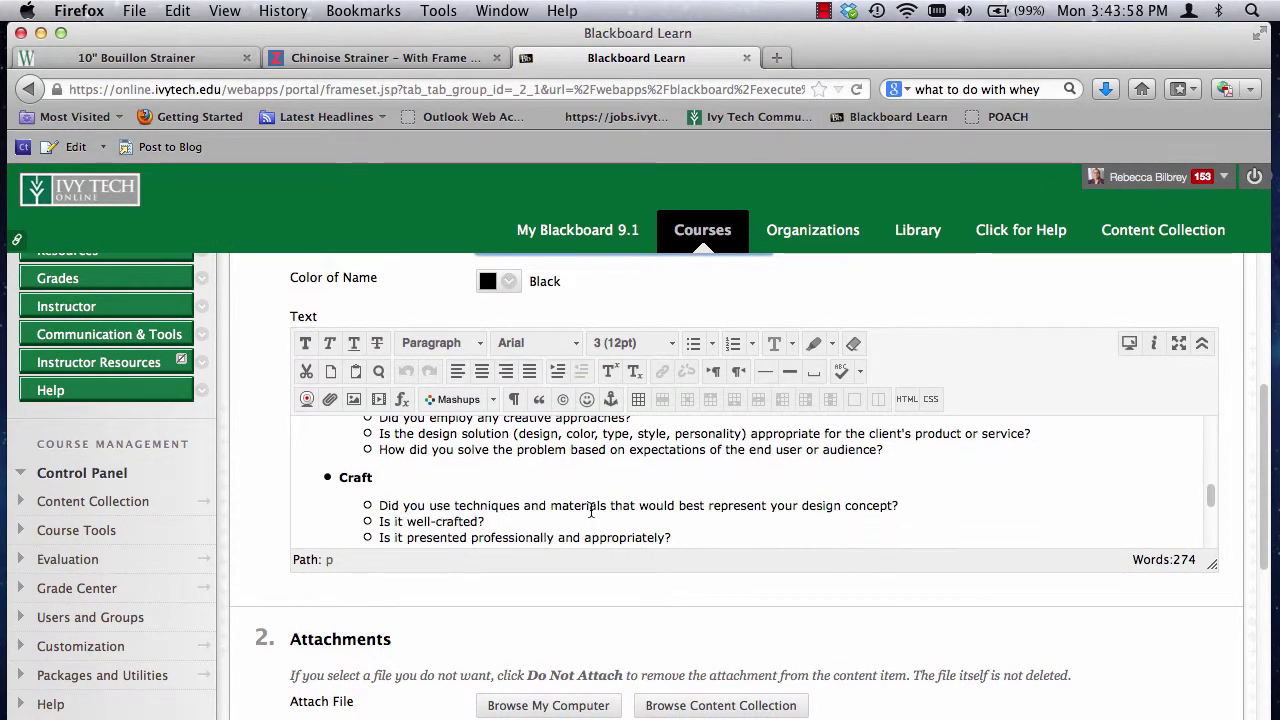
{"action": "scroll", "coordinate": [645, 500], "scroll_direction": "up", "scroll_amount": 5}
{"action": "left_click_drag", "start_coordinate": [620, 530], "coordinate": [336, 489]}
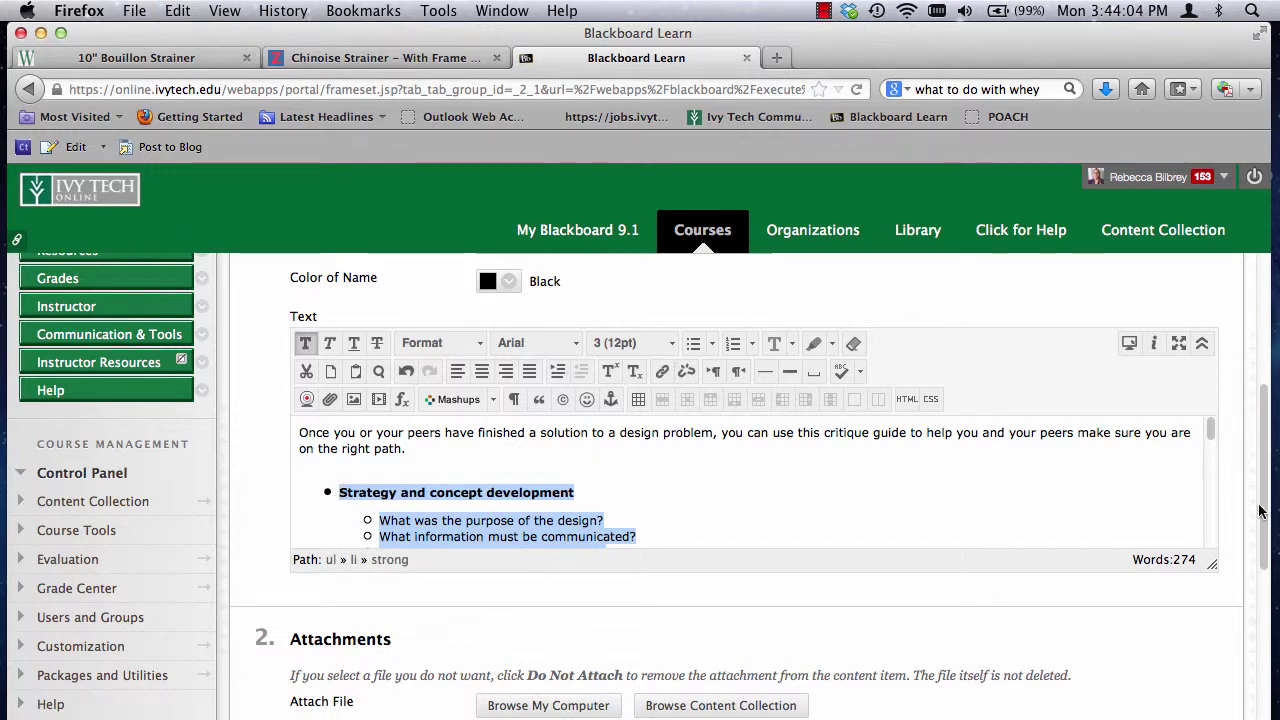
{"action": "scroll", "coordinate": [1259, 505], "scroll_direction": "down", "scroll_amount": 10}
{"action": "left_click", "coordinate": [1174, 694]}
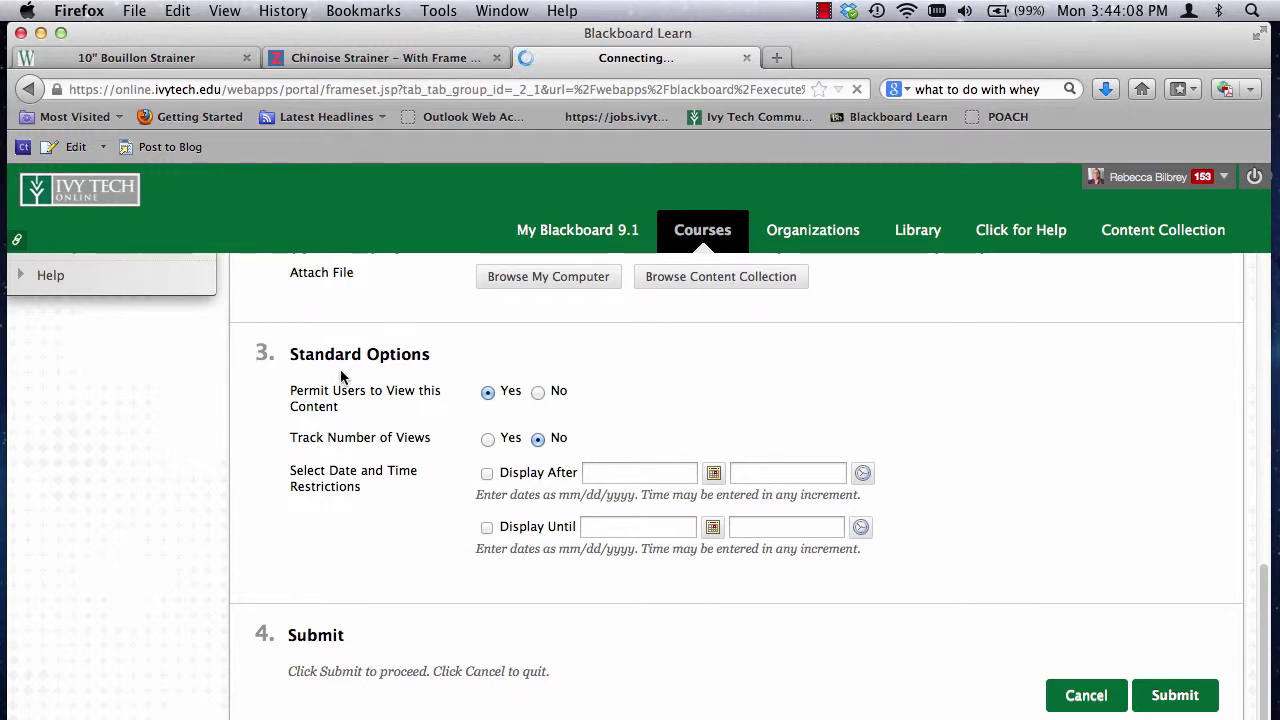
Step: Select the Critique Guide's Strategy, Design and Craft question sections and copy them
{"action": "scroll", "coordinate": [545, 548], "scroll_direction": "down", "scroll_amount": 6}
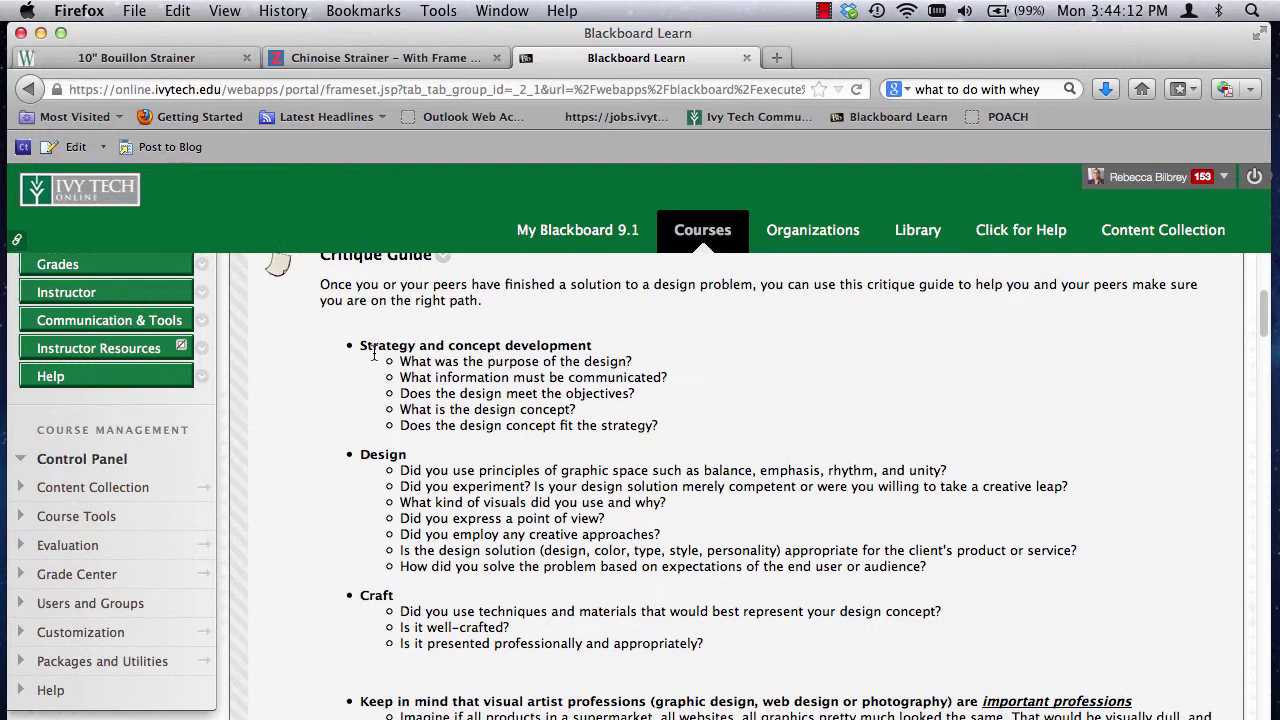
{"action": "left_click_drag", "start_coordinate": [363, 343], "coordinate": [725, 652]}
{"action": "left_click", "coordinate": [177, 10]}
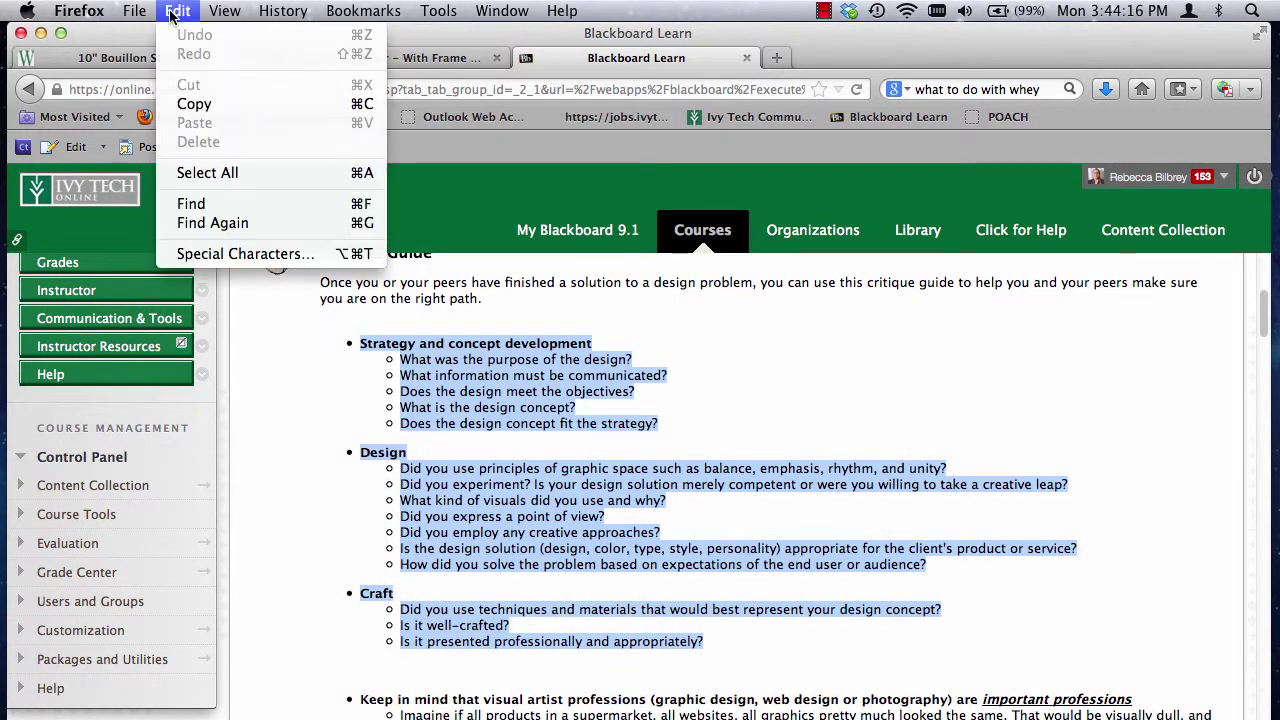
{"action": "left_click", "coordinate": [222, 410]}
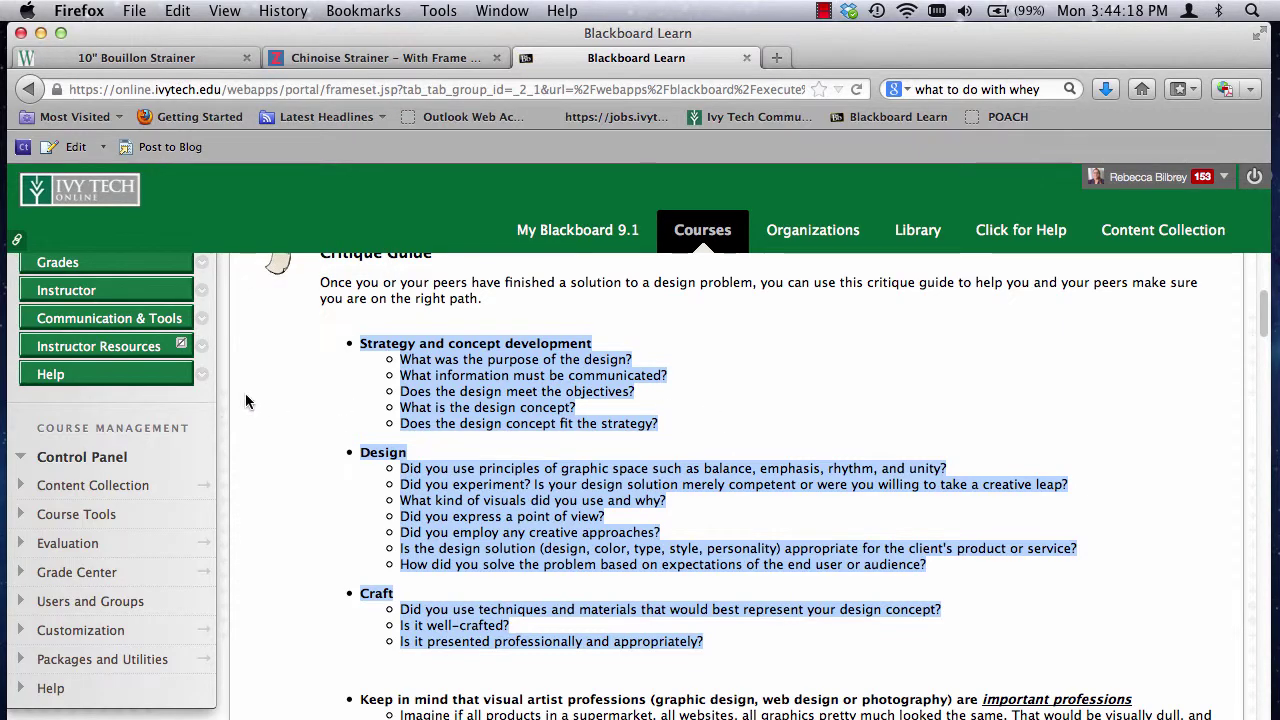
{"action": "left_click", "coordinate": [20, 400]}
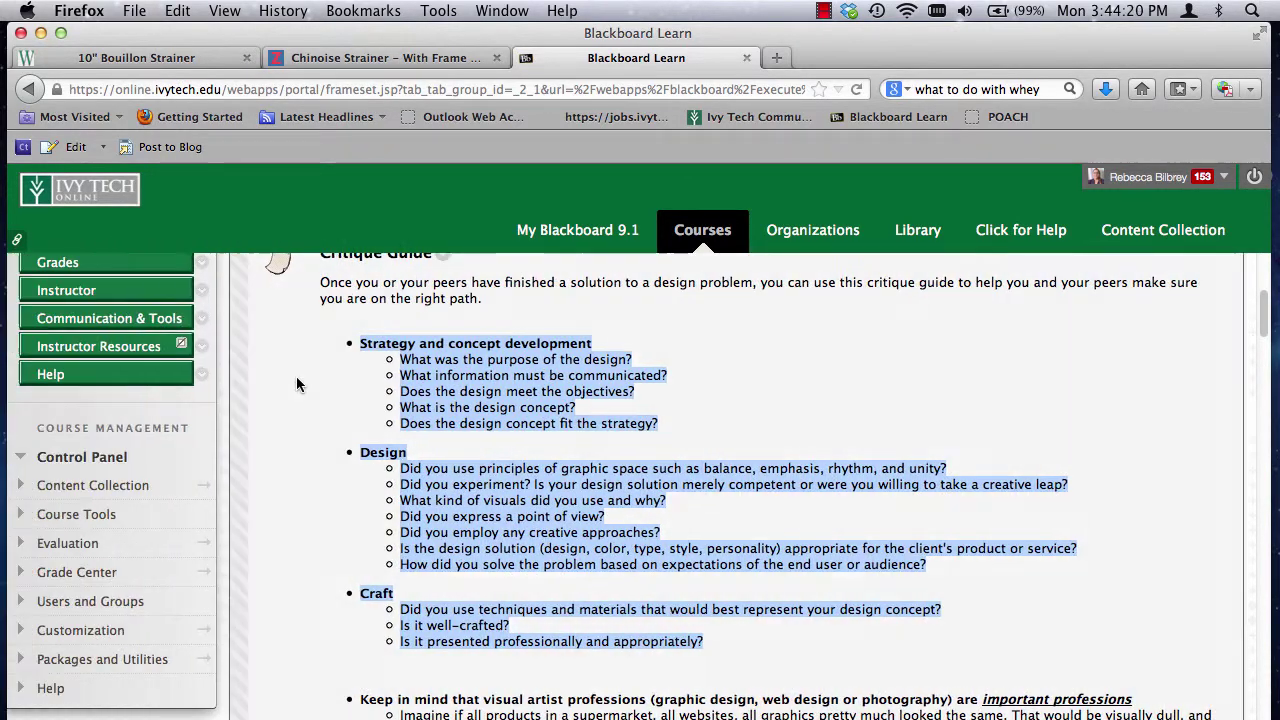
{"action": "scroll", "coordinate": [296, 390], "scroll_direction": "up", "scroll_amount": 3}
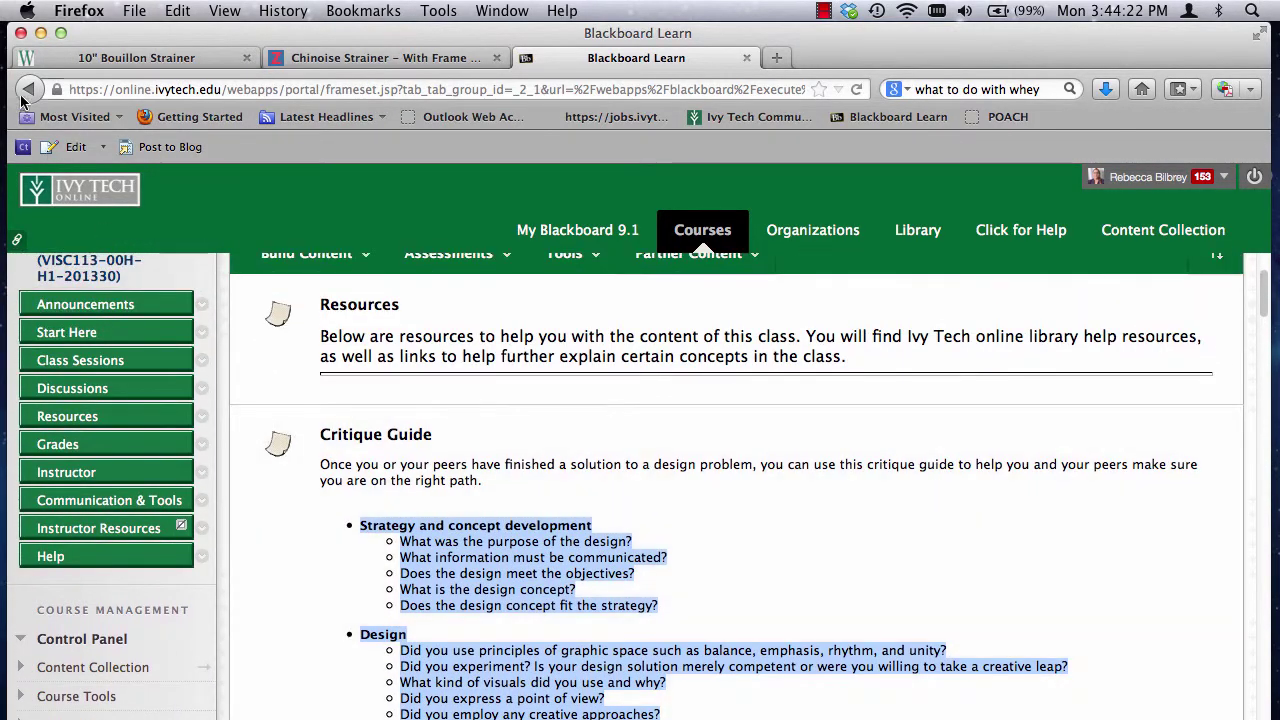
Step: Return to the Discussion #4 forum and delete its example thread, confirming with OK
{"action": "left_click", "coordinate": [30, 90]}
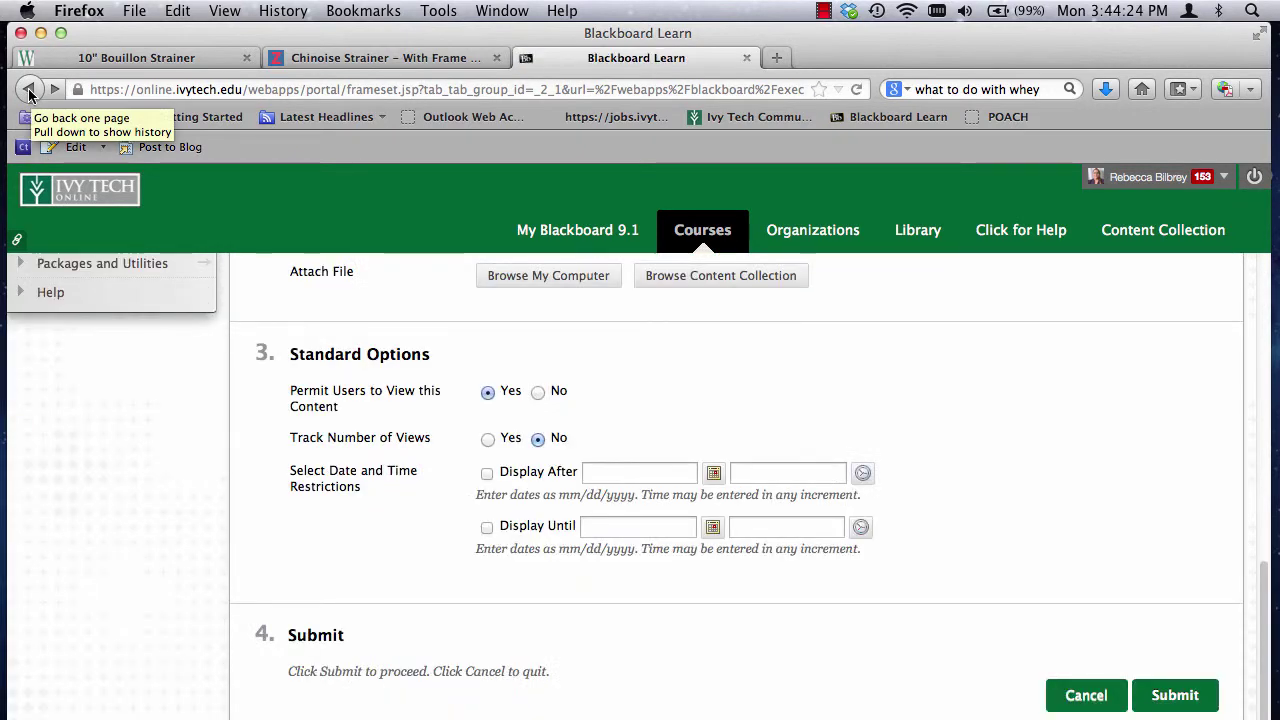
{"action": "left_click", "coordinate": [30, 90]}
{"action": "left_click", "coordinate": [30, 90]}
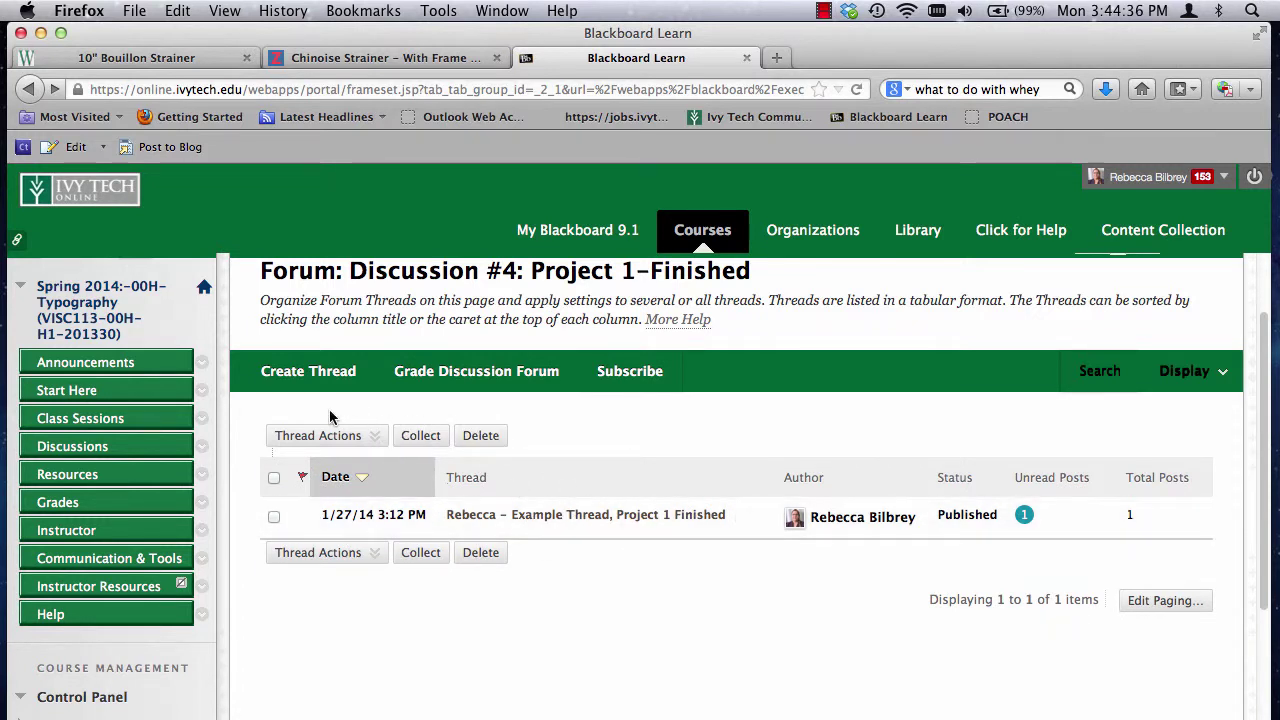
{"action": "left_click", "coordinate": [274, 516]}
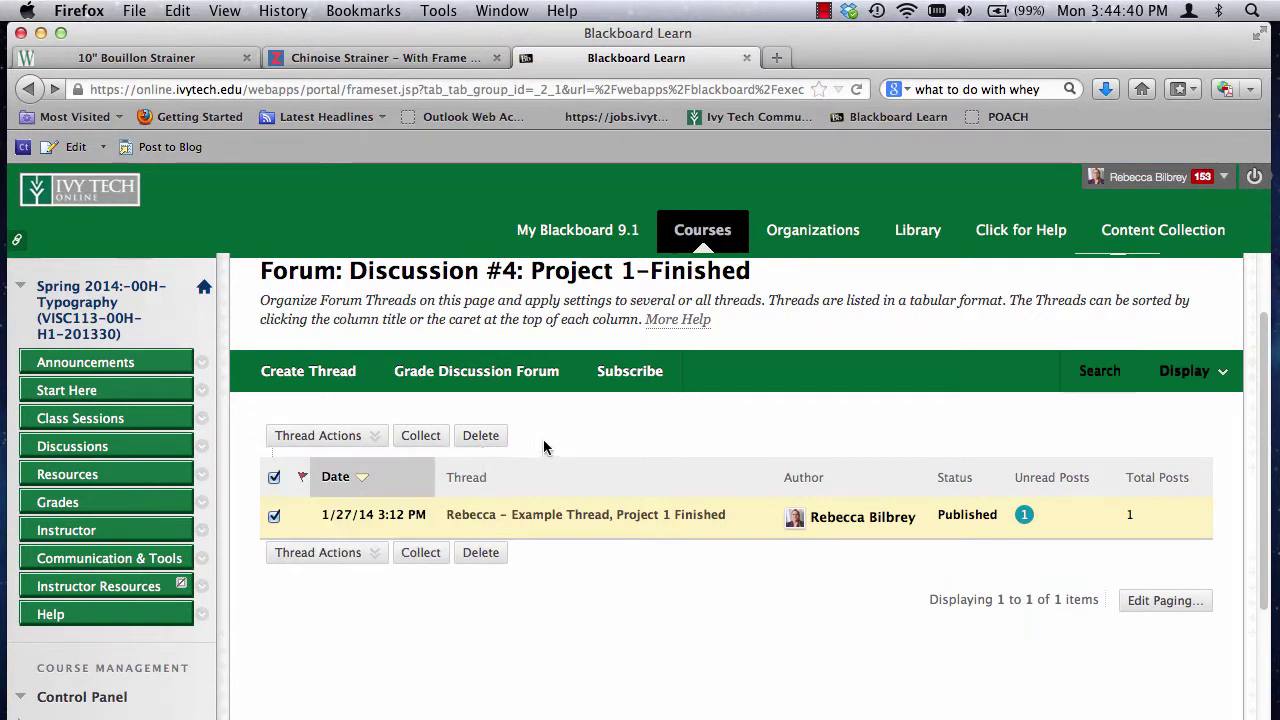
{"action": "left_click", "coordinate": [463, 435]}
{"action": "left_click", "coordinate": [697, 429]}
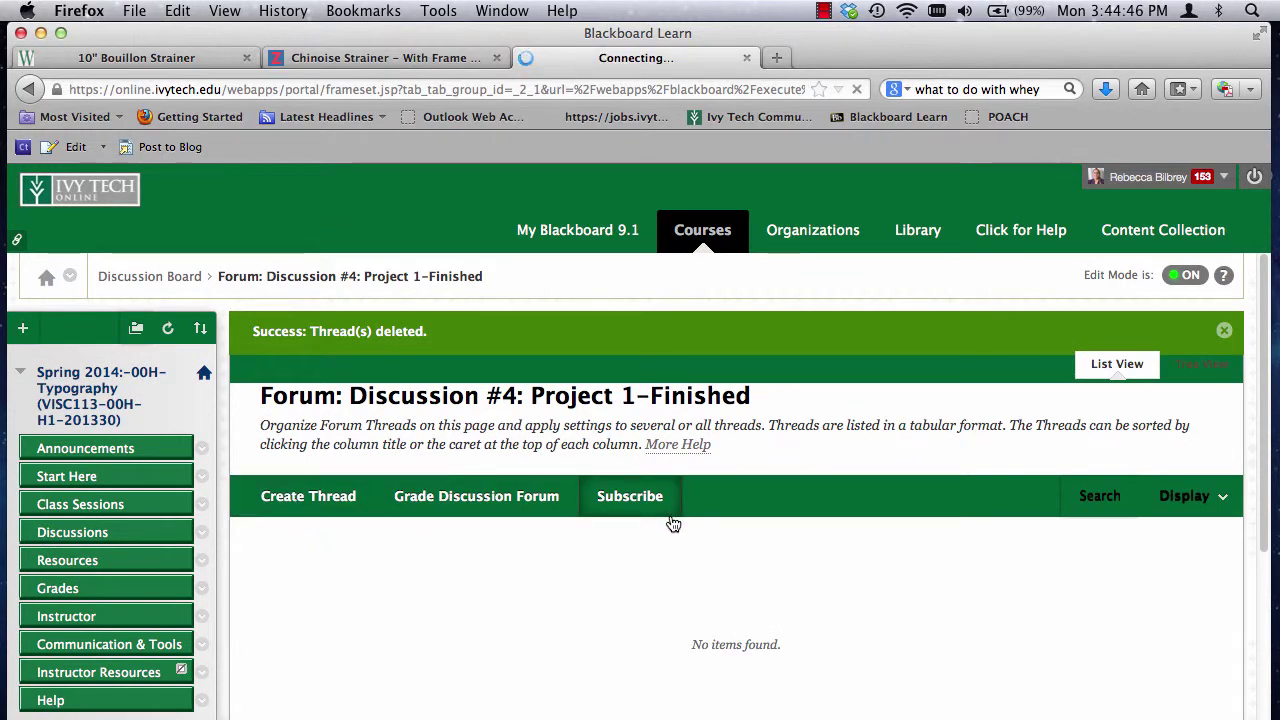
Step: Enter the earlier example thread's title as the new thread's subject
{"action": "scroll", "coordinate": [271, 499], "scroll_direction": "down", "scroll_amount": 15}
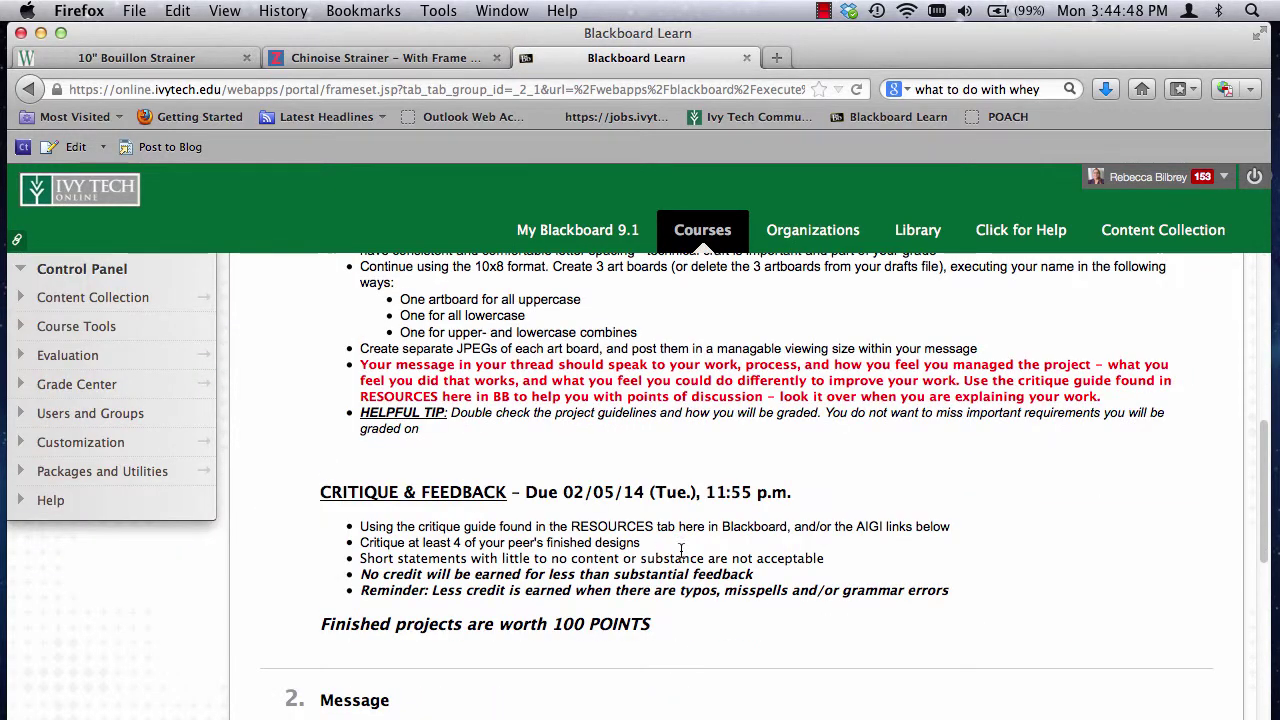
{"action": "left_click", "coordinate": [535, 360]}
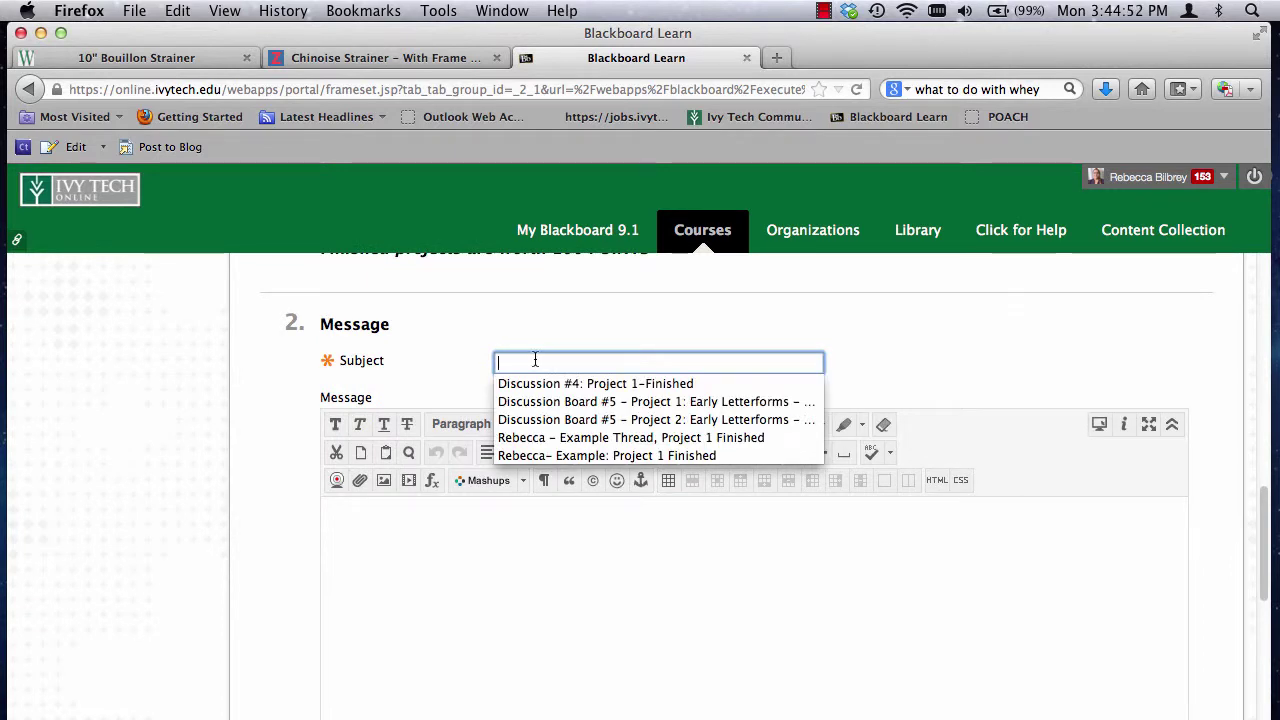
{"action": "type", "text": "Rebecca"}
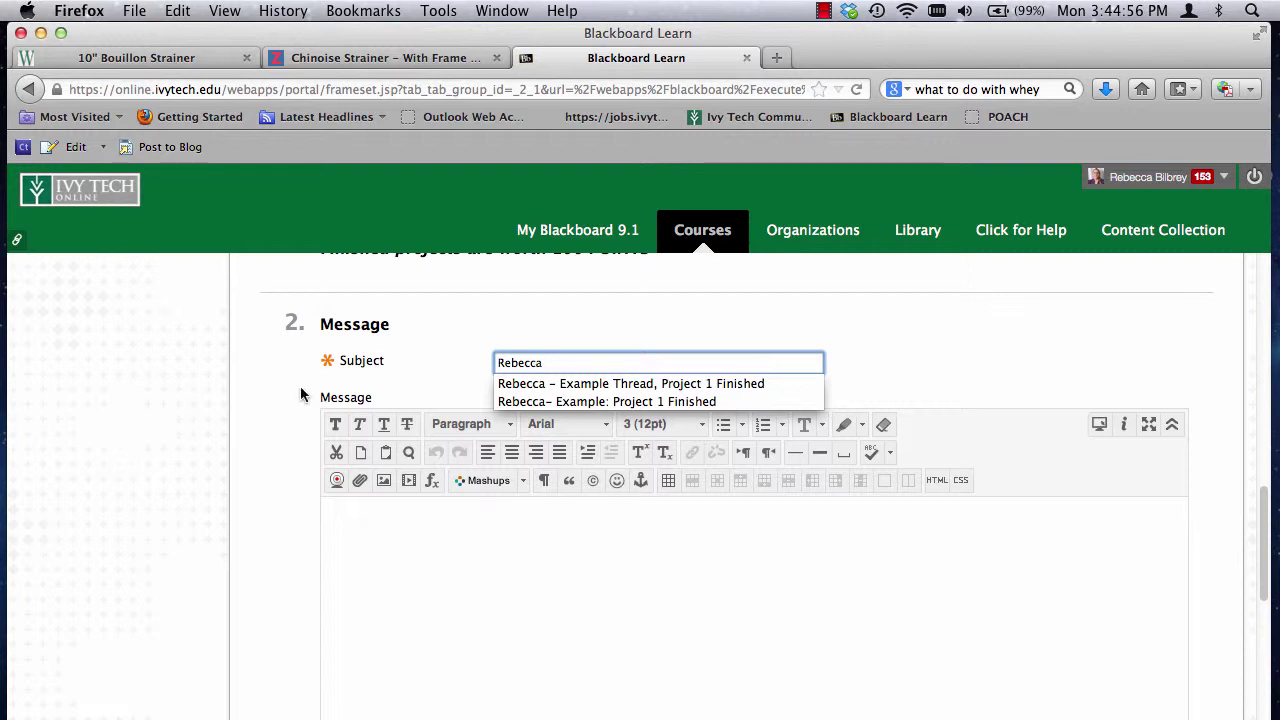
{"action": "left_click", "coordinate": [579, 385]}
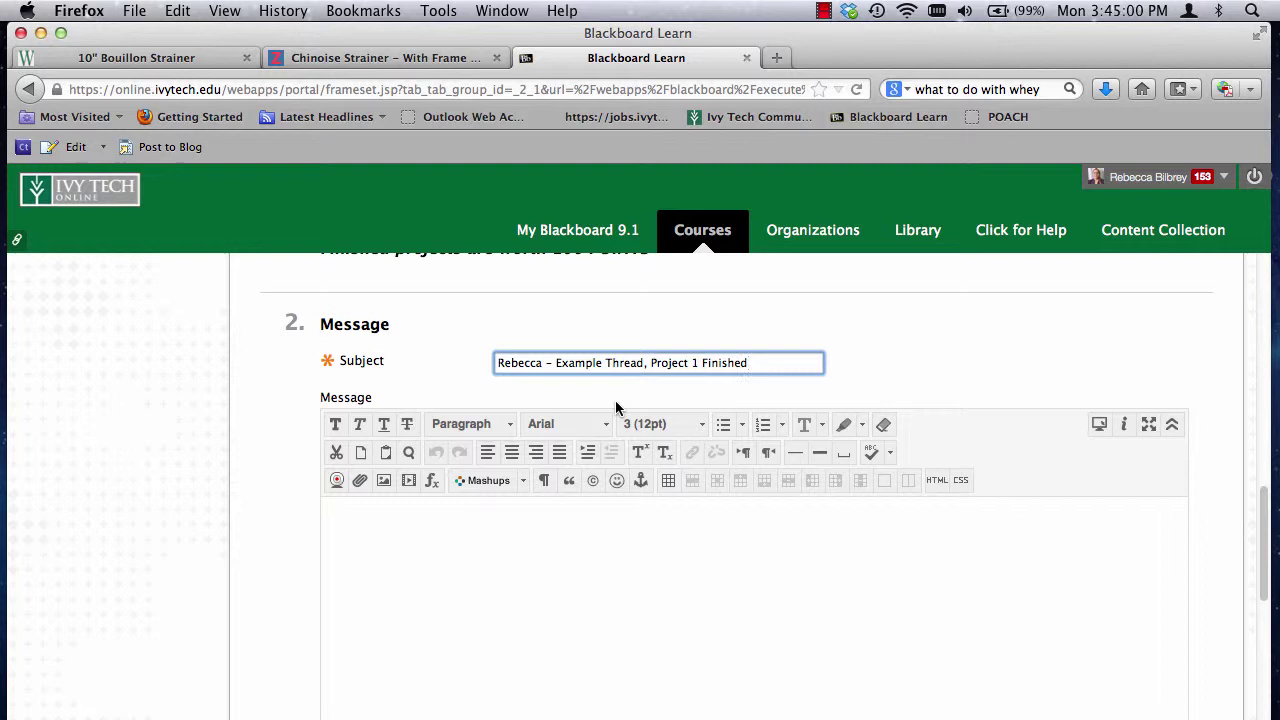
Step: Type the 'Hello' greeting, paste the critique questions, and select the client product-or-service question
{"action": "left_click", "coordinate": [427, 537]}
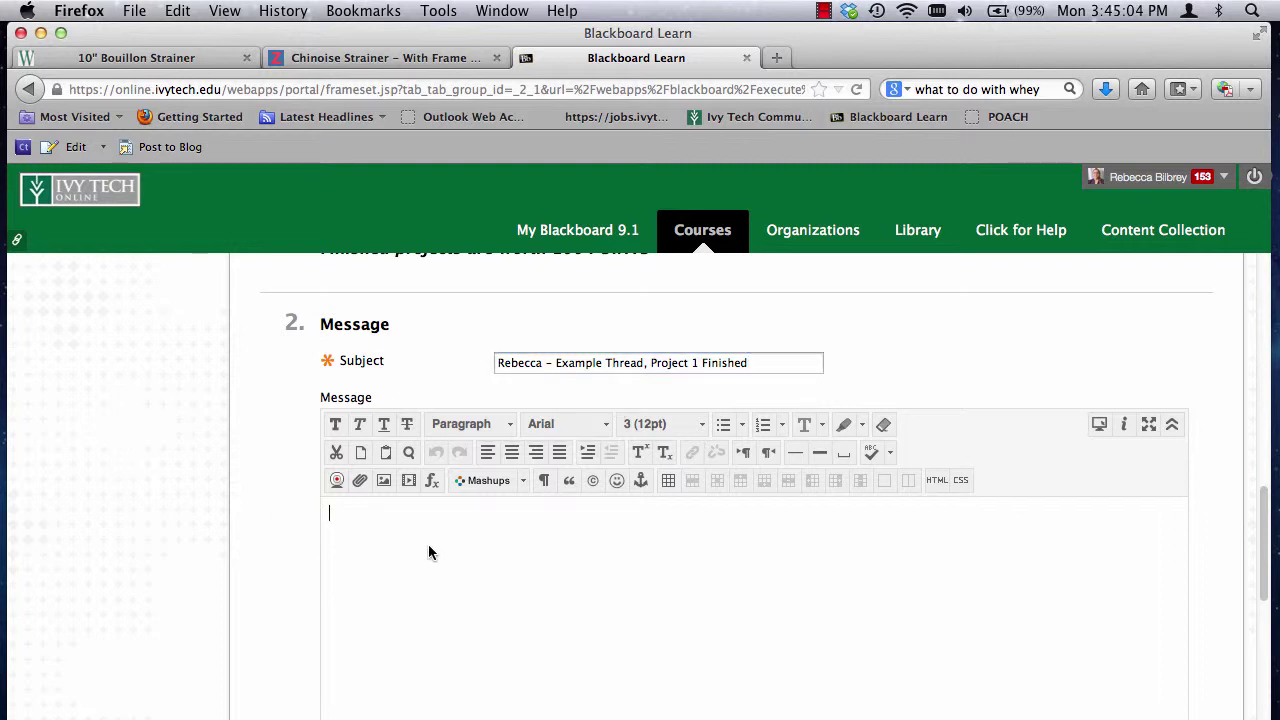
{"action": "type", "text": "Hello, everyone."}
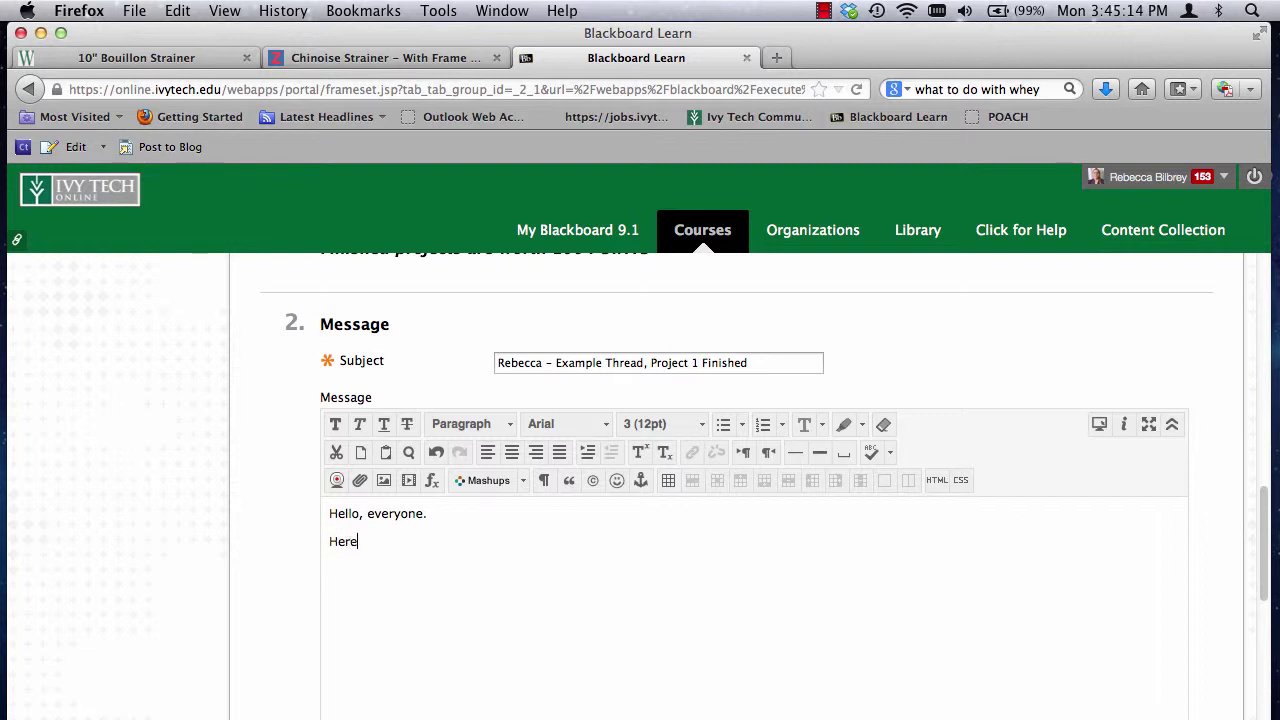
{"action": "key", "text": "BackSpace"}
{"action": "key", "text": "super+v"}
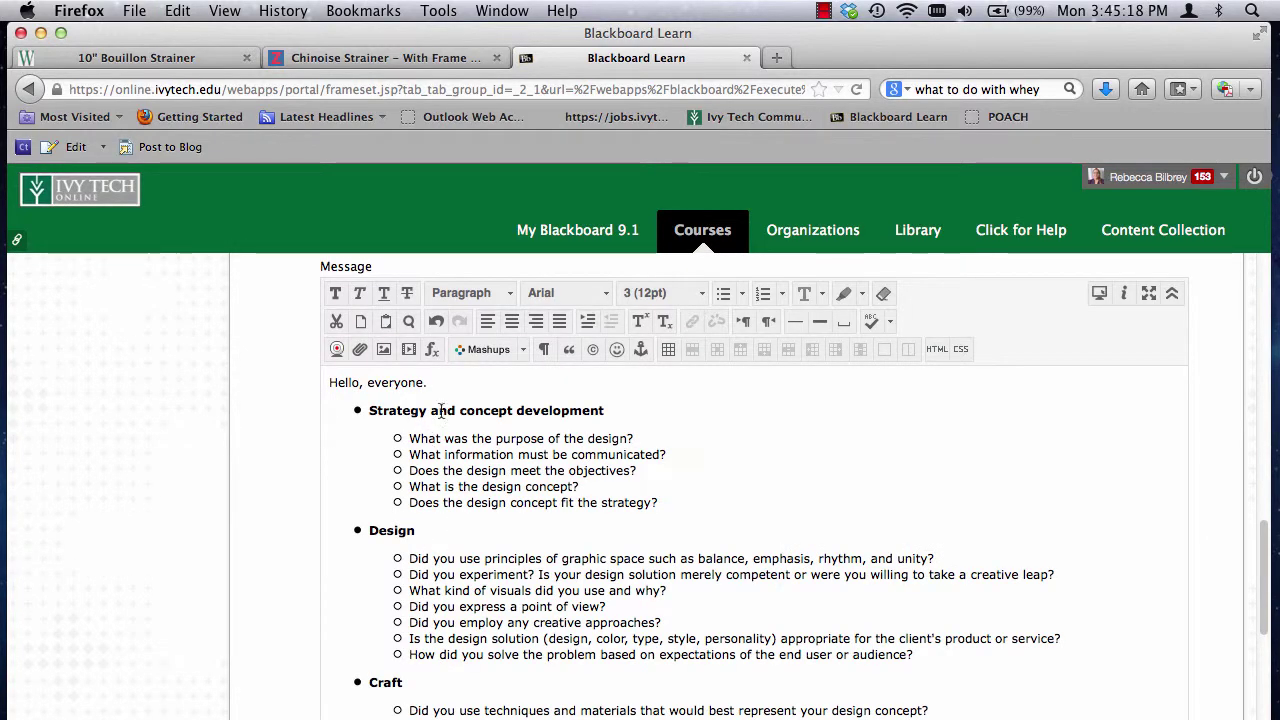
{"action": "scroll", "coordinate": [466, 432], "scroll_direction": "down", "scroll_amount": 6}
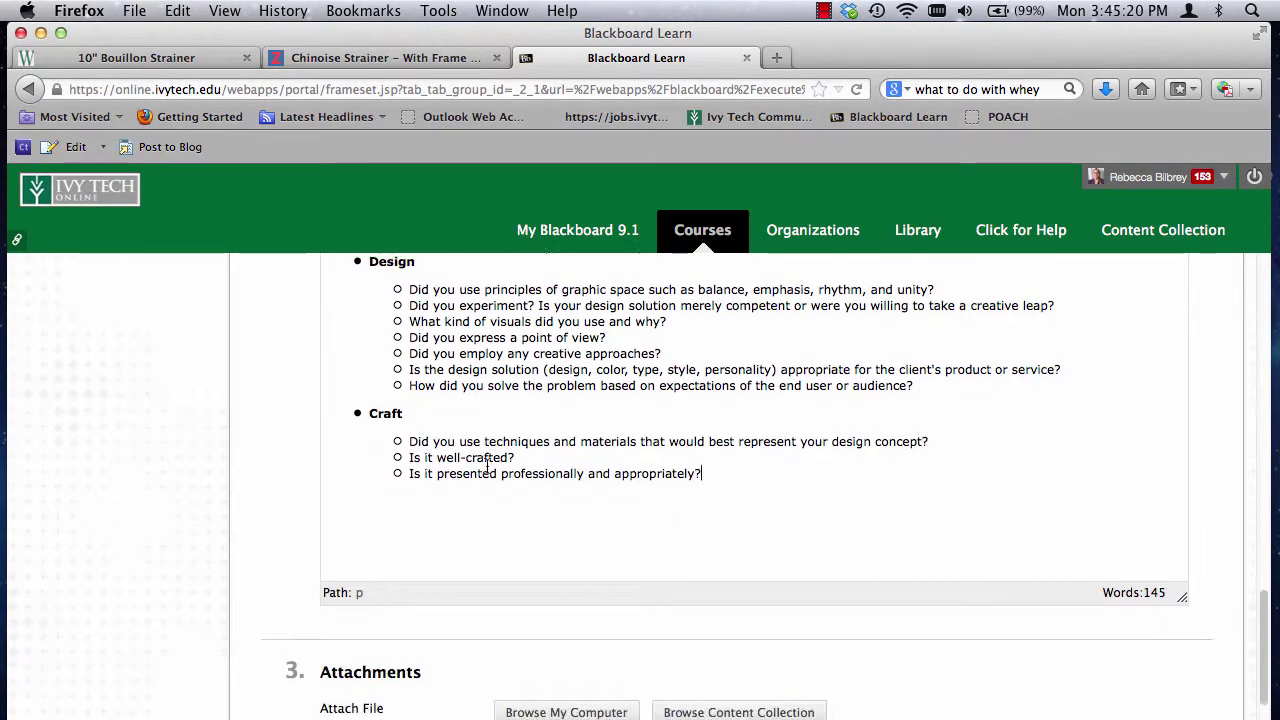
{"action": "scroll", "coordinate": [488, 463], "scroll_direction": "up", "scroll_amount": 3}
{"action": "scroll", "coordinate": [488, 463], "scroll_direction": "up", "scroll_amount": 5}
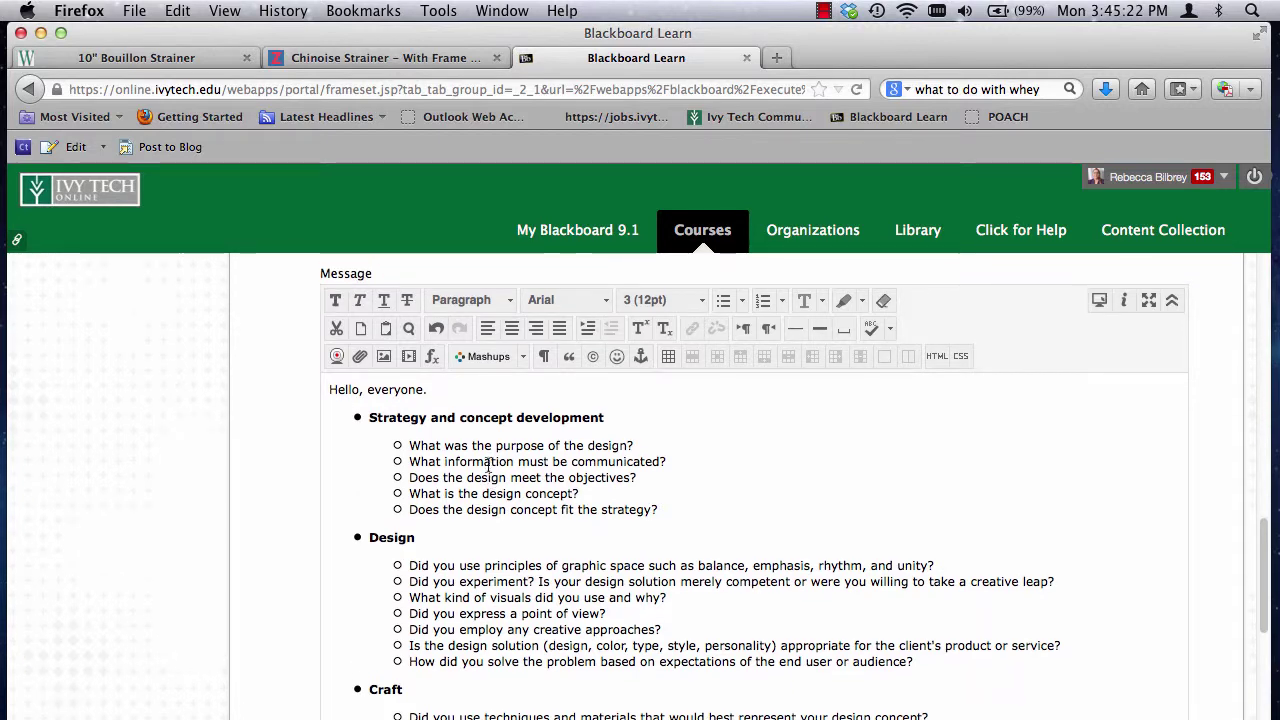
{"action": "scroll", "coordinate": [516, 467], "scroll_direction": "down", "scroll_amount": 1}
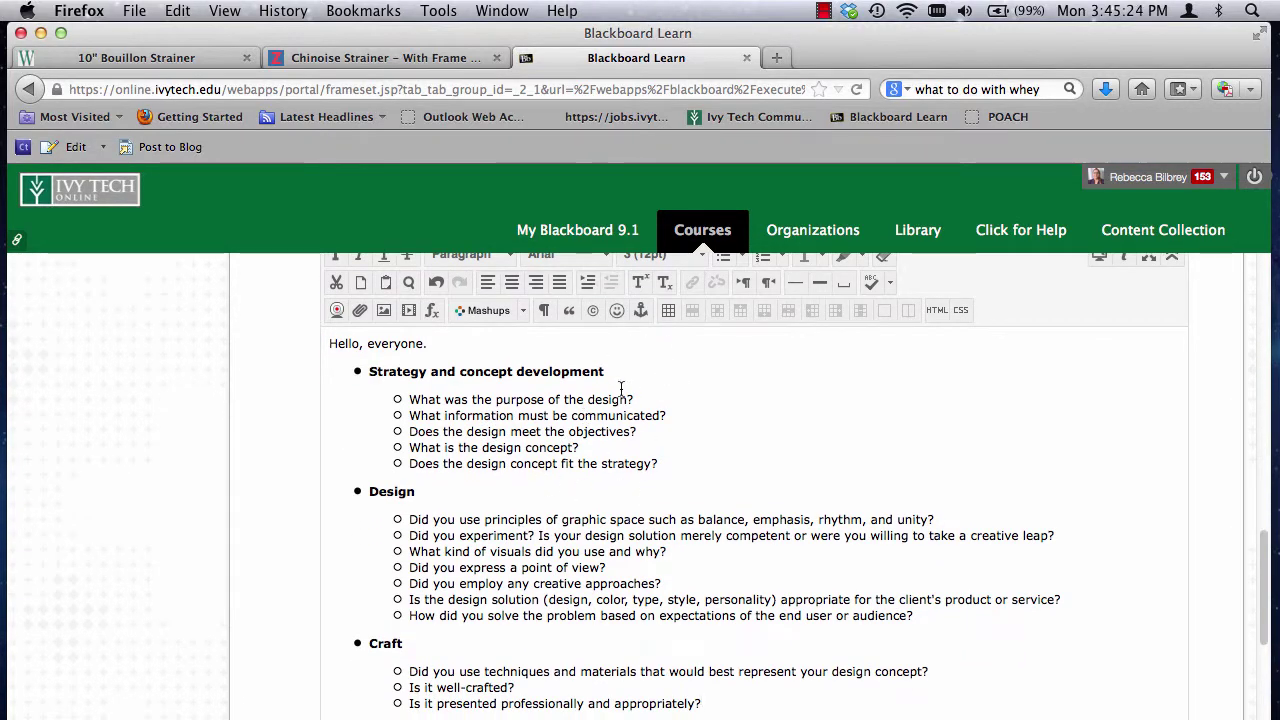
{"action": "scroll", "coordinate": [635, 487], "scroll_direction": "down", "scroll_amount": 1}
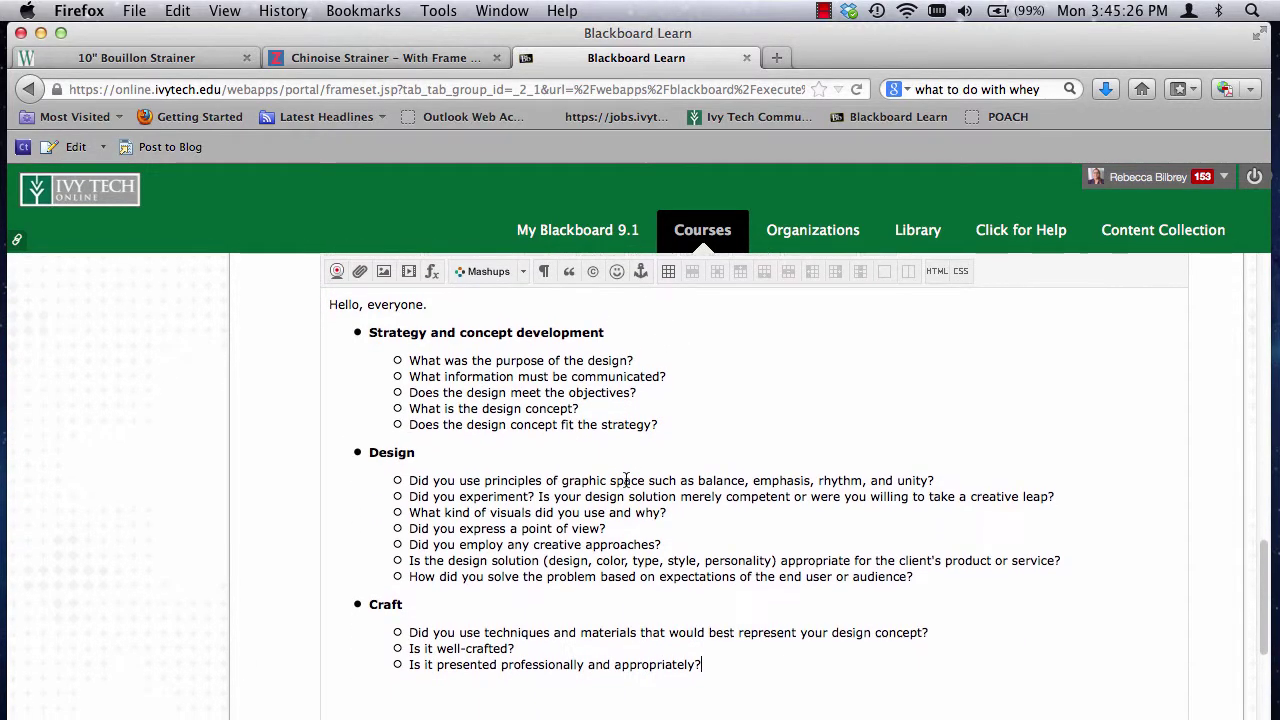
{"action": "left_click", "coordinate": [702, 649]}
{"action": "scroll", "coordinate": [438, 479], "scroll_direction": "down", "scroll_amount": 1}
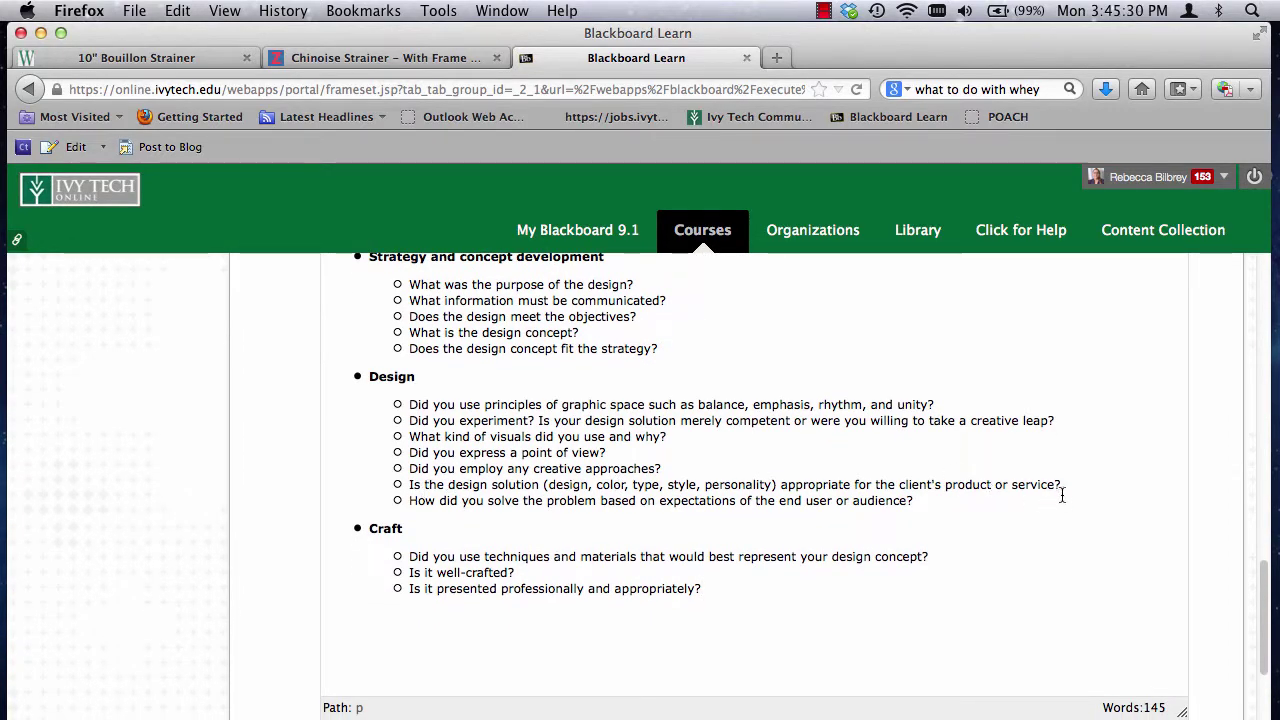
{"action": "left_click_drag", "start_coordinate": [1062, 484], "coordinate": [329, 486]}
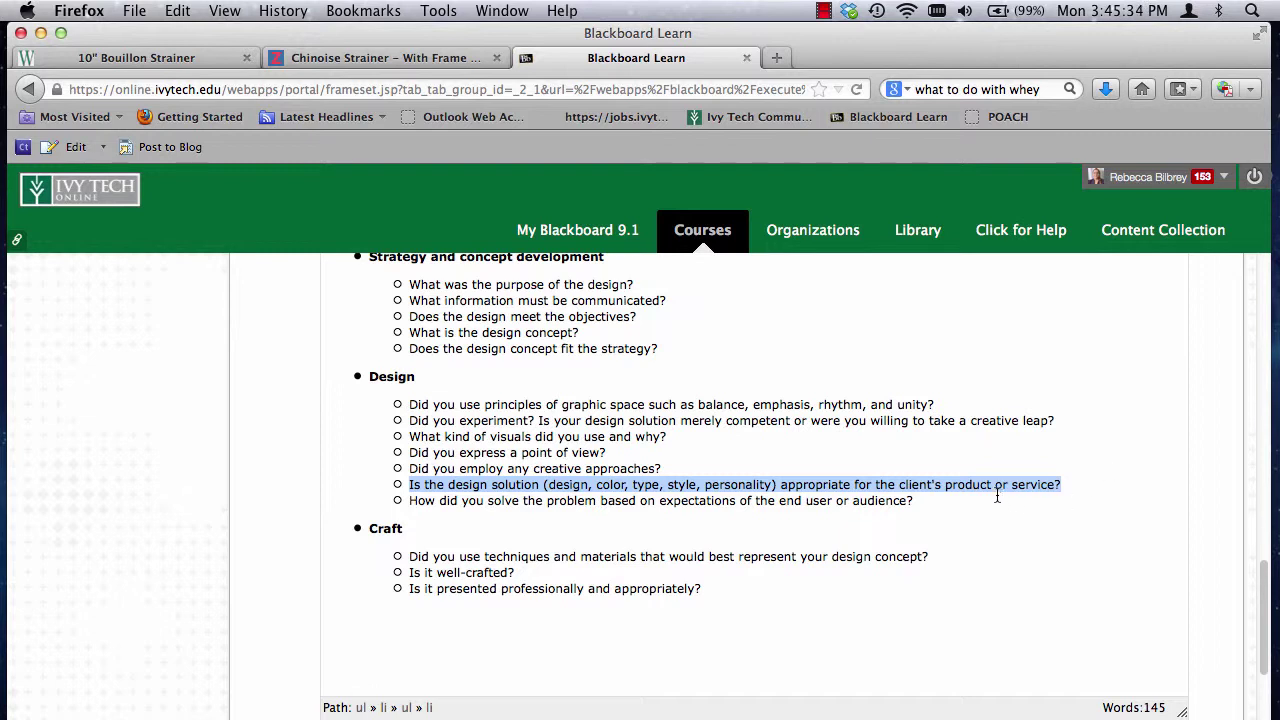
Step: Delete the client product-or-service question and add 'Describe your work using critique guide.' below the greeting
{"action": "key", "text": "BackSpace"}
{"action": "key", "text": "BackSpace"}
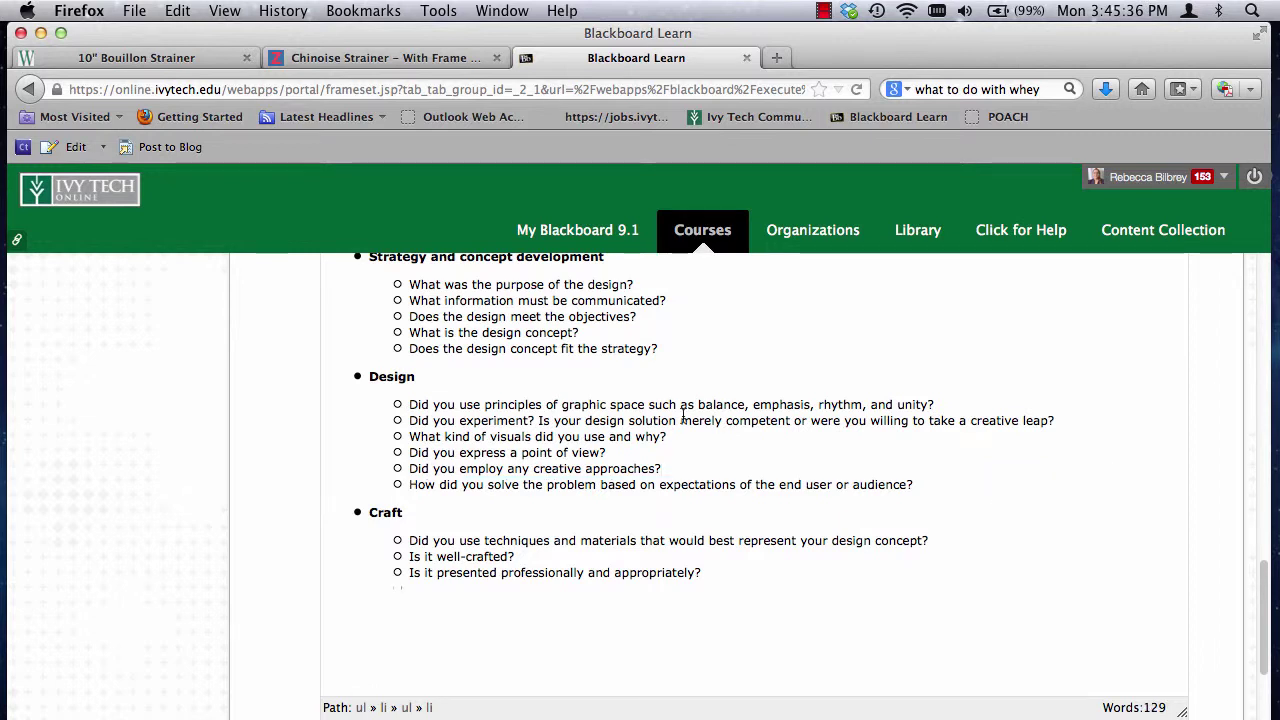
{"action": "scroll", "coordinate": [579, 552], "scroll_direction": "down", "scroll_amount": 1}
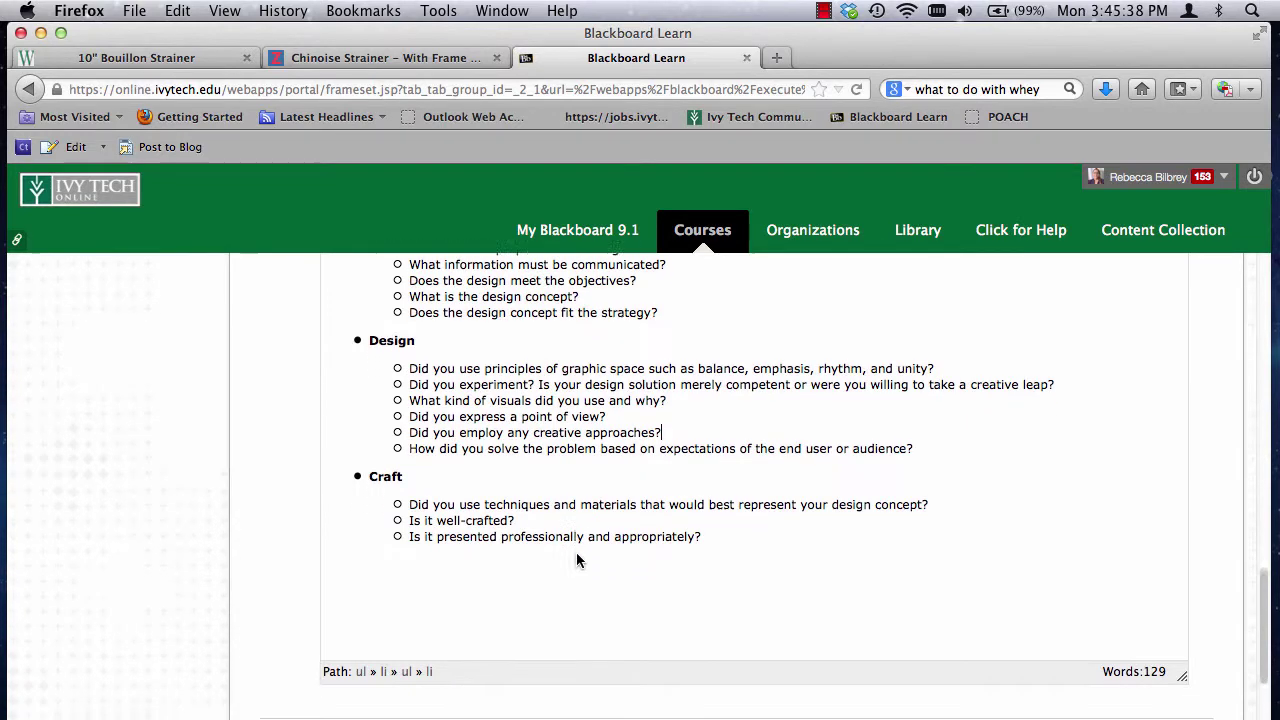
{"action": "scroll", "coordinate": [579, 552], "scroll_direction": "up", "scroll_amount": 3}
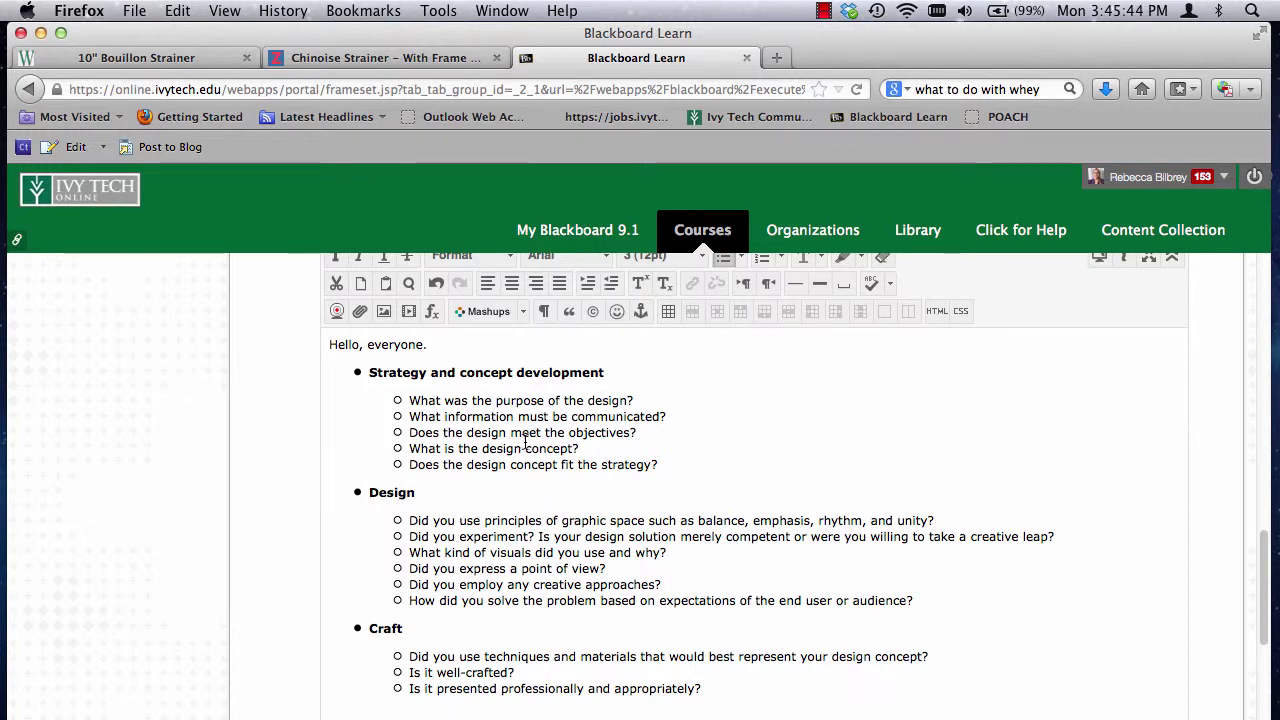
{"action": "left_click", "coordinate": [437, 346]}
{"action": "key", "text": "Return"}
{"action": "type", "text": "Describe your work using critique guide."}
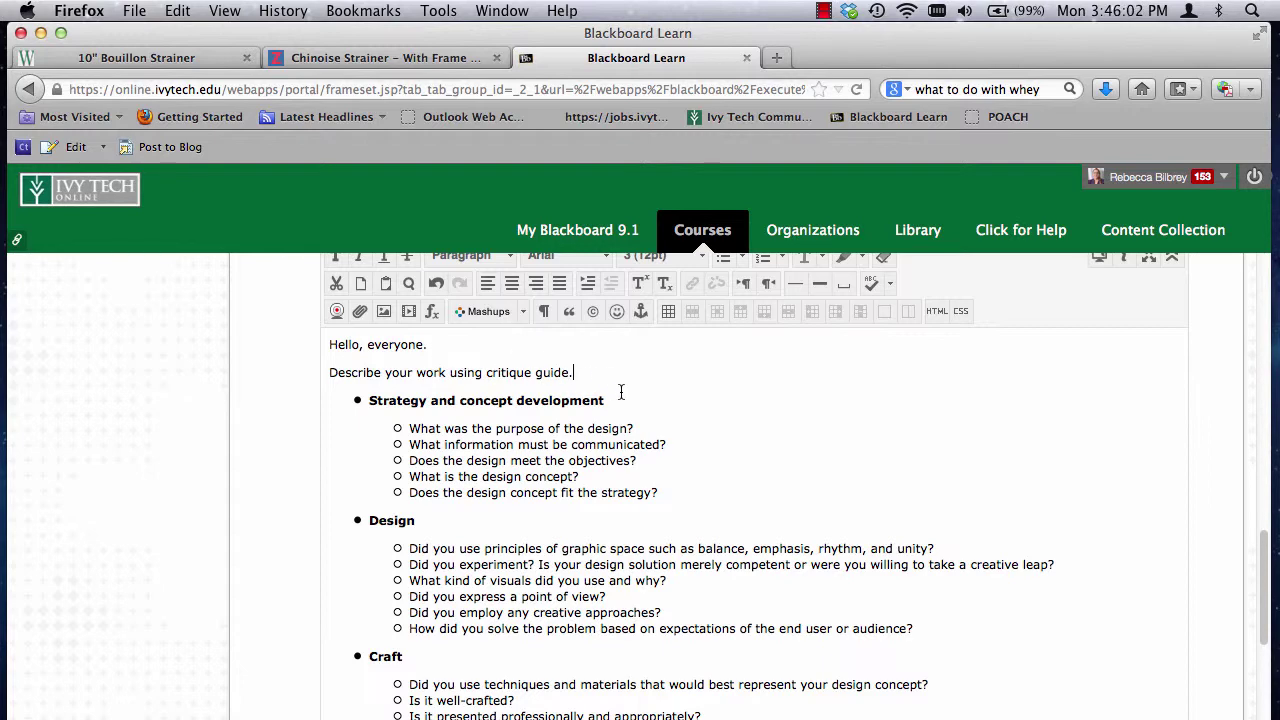
Step: Fix the Craft list so the last question becomes its own bullet
{"action": "scroll", "coordinate": [607, 427], "scroll_direction": "down", "scroll_amount": 5}
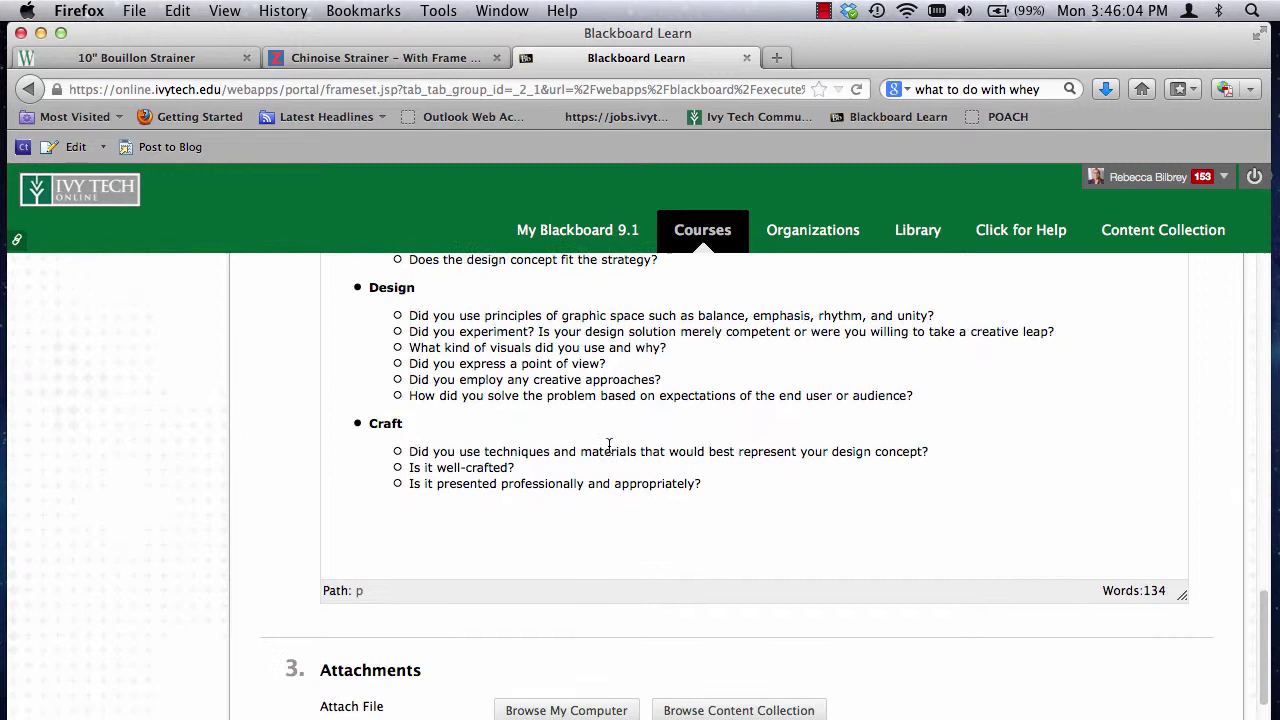
{"action": "left_click", "coordinate": [775, 558]}
{"action": "key", "text": "Return"}
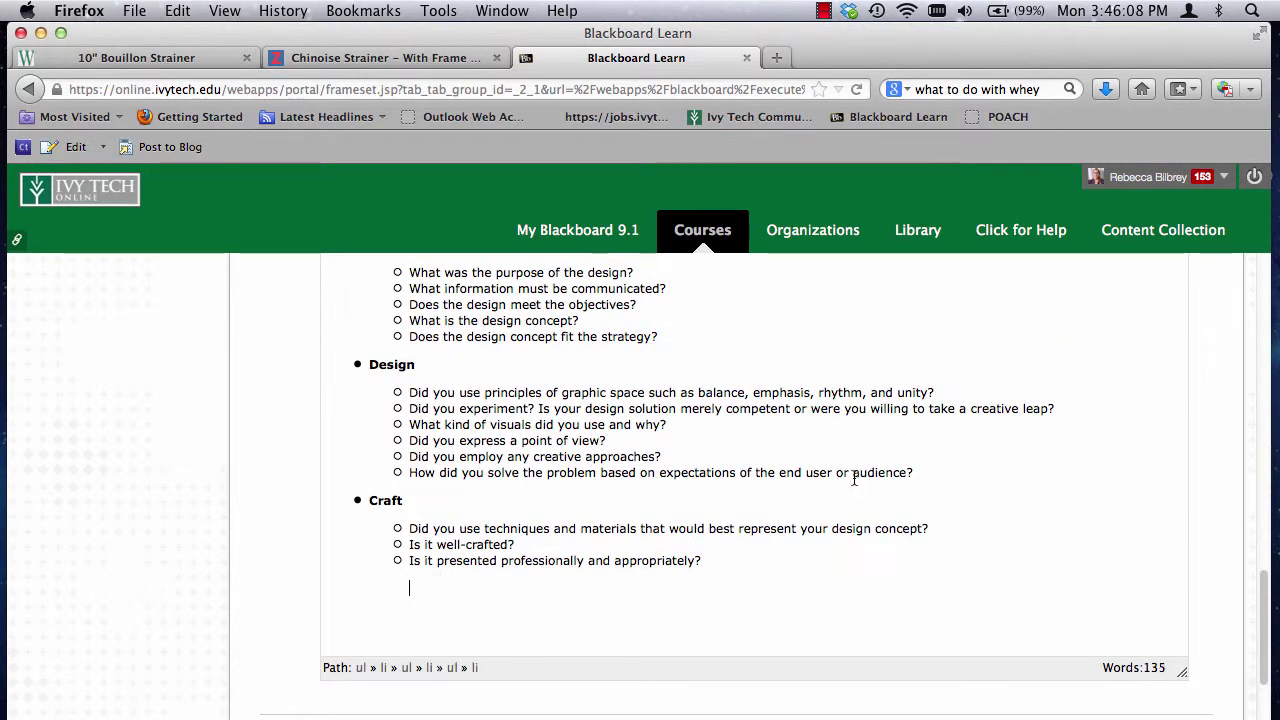
{"action": "key", "text": "BackSpace"}
{"action": "scroll", "coordinate": [687, 511], "scroll_direction": "down", "scroll_amount": 1}
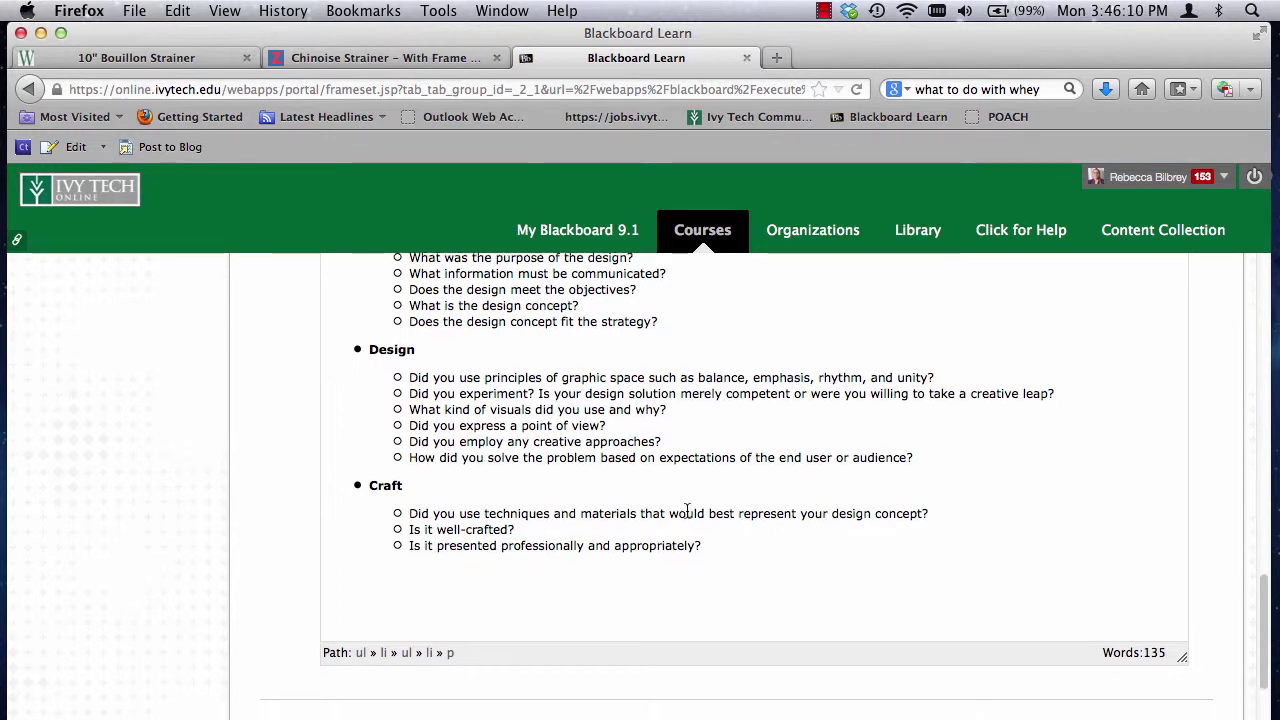
{"action": "scroll", "coordinate": [409, 534], "scroll_direction": "down", "scroll_amount": 1}
{"action": "scroll", "coordinate": [600, 531], "scroll_direction": "up", "scroll_amount": 5}
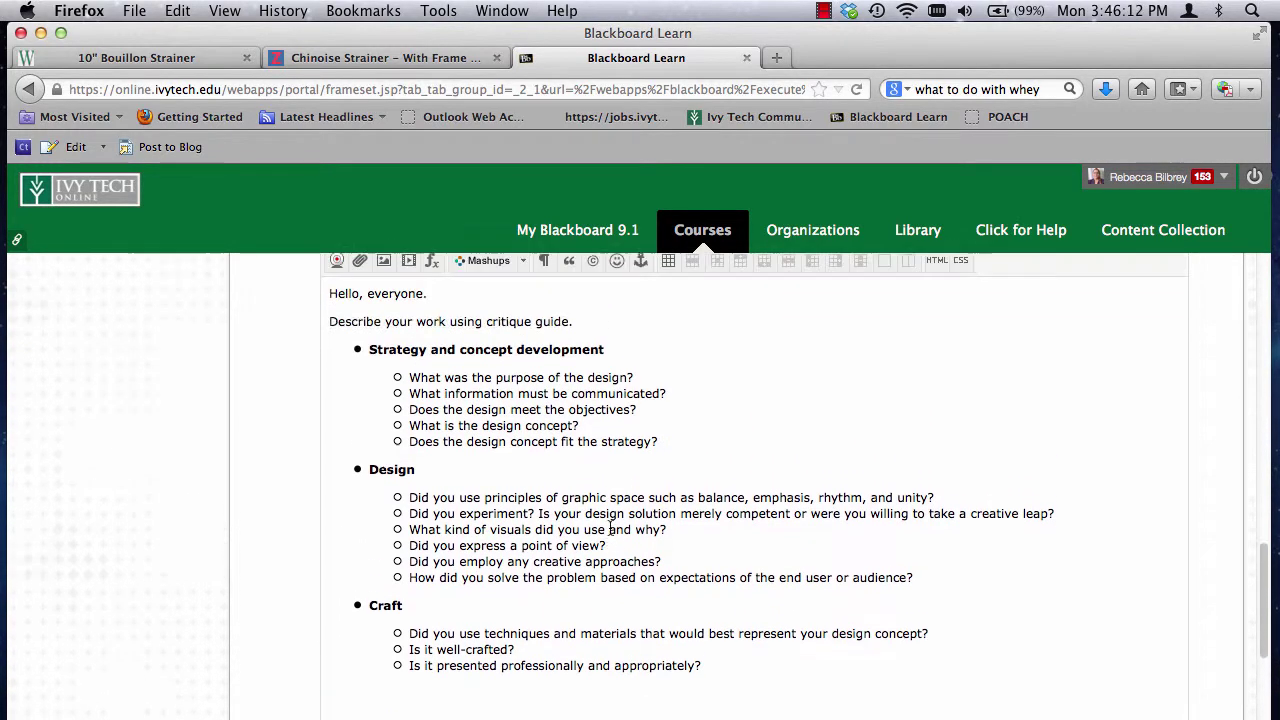
{"action": "scroll", "coordinate": [680, 480], "scroll_direction": "up", "scroll_amount": 3}
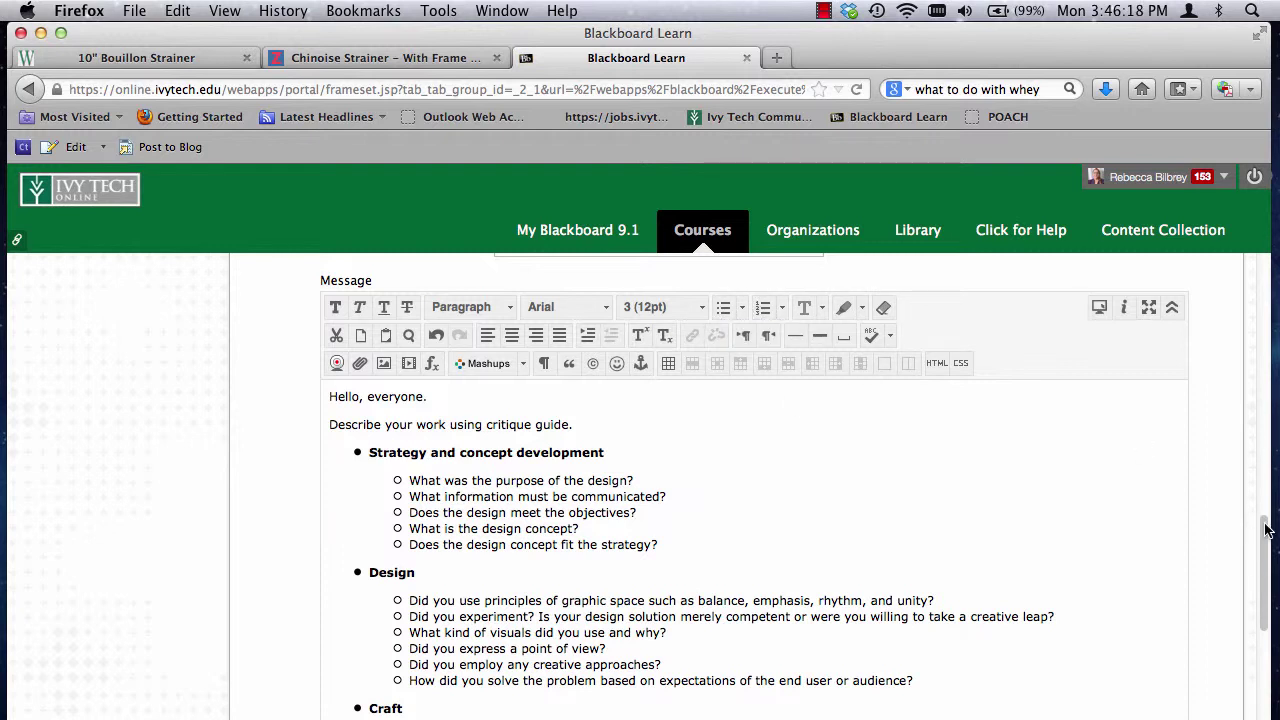
{"action": "scroll", "coordinate": [1265, 530], "scroll_direction": "down", "scroll_amount": 5}
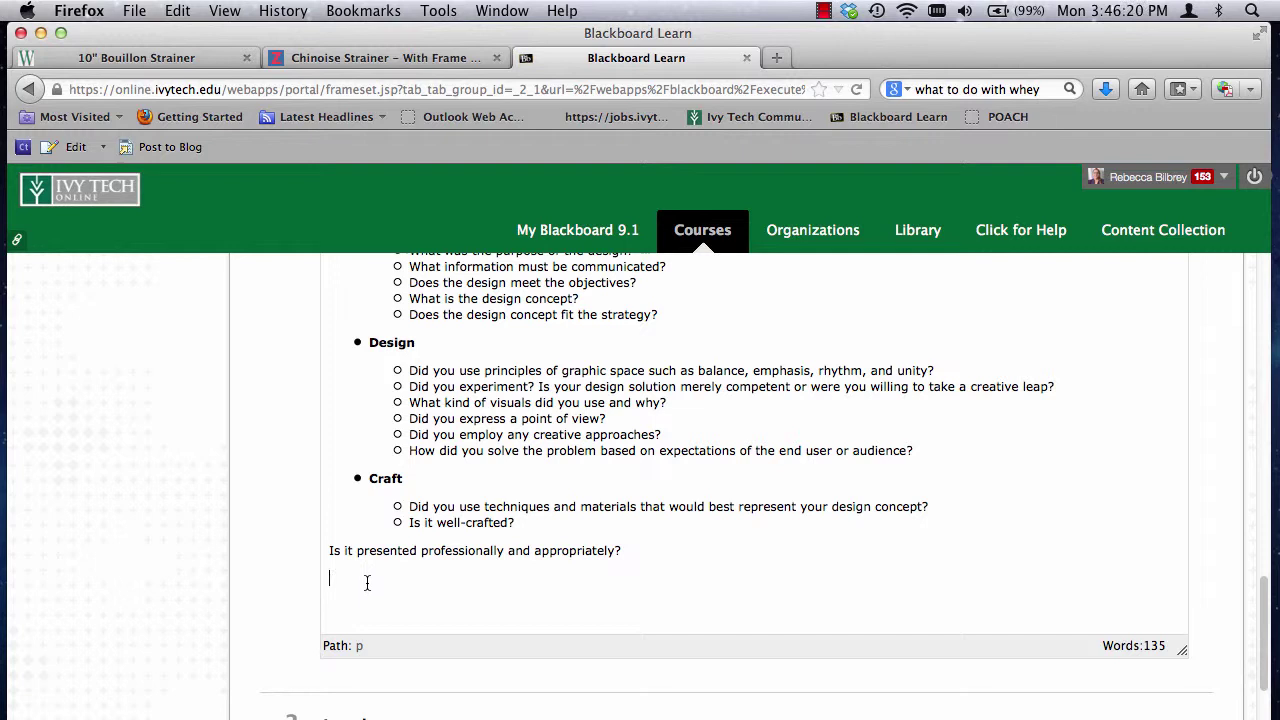
{"action": "left_click", "coordinate": [328, 550]}
{"action": "key", "text": "BackSpace"}
{"action": "key", "text": "Return"}
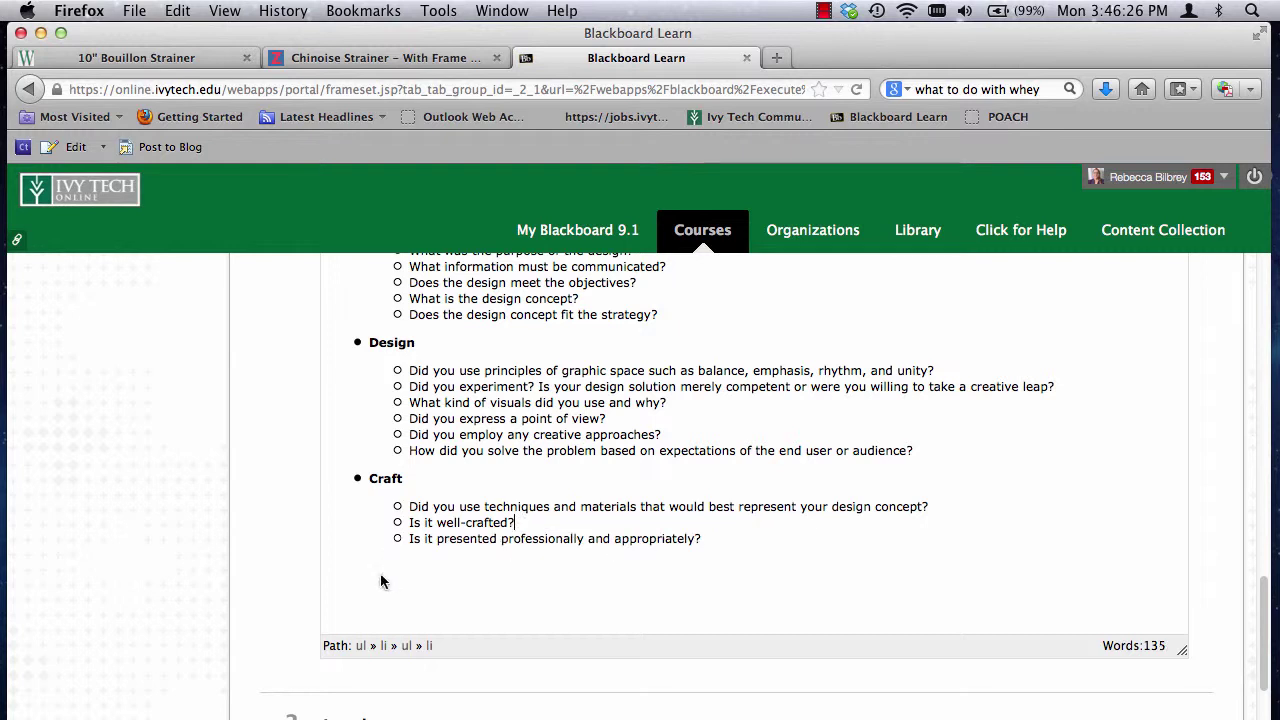
{"action": "left_click", "coordinate": [379, 577]}
Step: Upload Proj.1 Finished-All caps.jpg from the computer in the Insert Image dialog
{"action": "scroll", "coordinate": [704, 530], "scroll_direction": "down", "scroll_amount": 4}
{"action": "scroll", "coordinate": [706, 540], "scroll_direction": "up", "scroll_amount": 5}
{"action": "scroll", "coordinate": [497, 634], "scroll_direction": "down", "scroll_amount": 4}
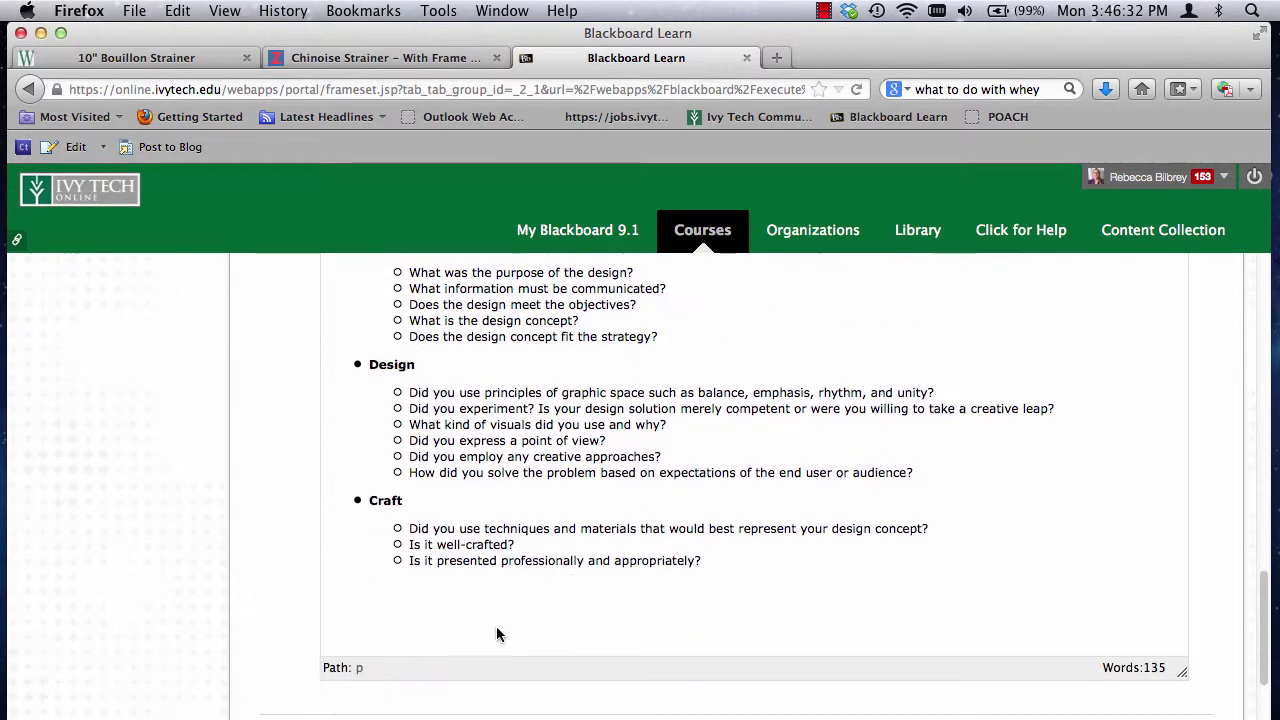
{"action": "scroll", "coordinate": [523, 534], "scroll_direction": "up", "scroll_amount": 4}
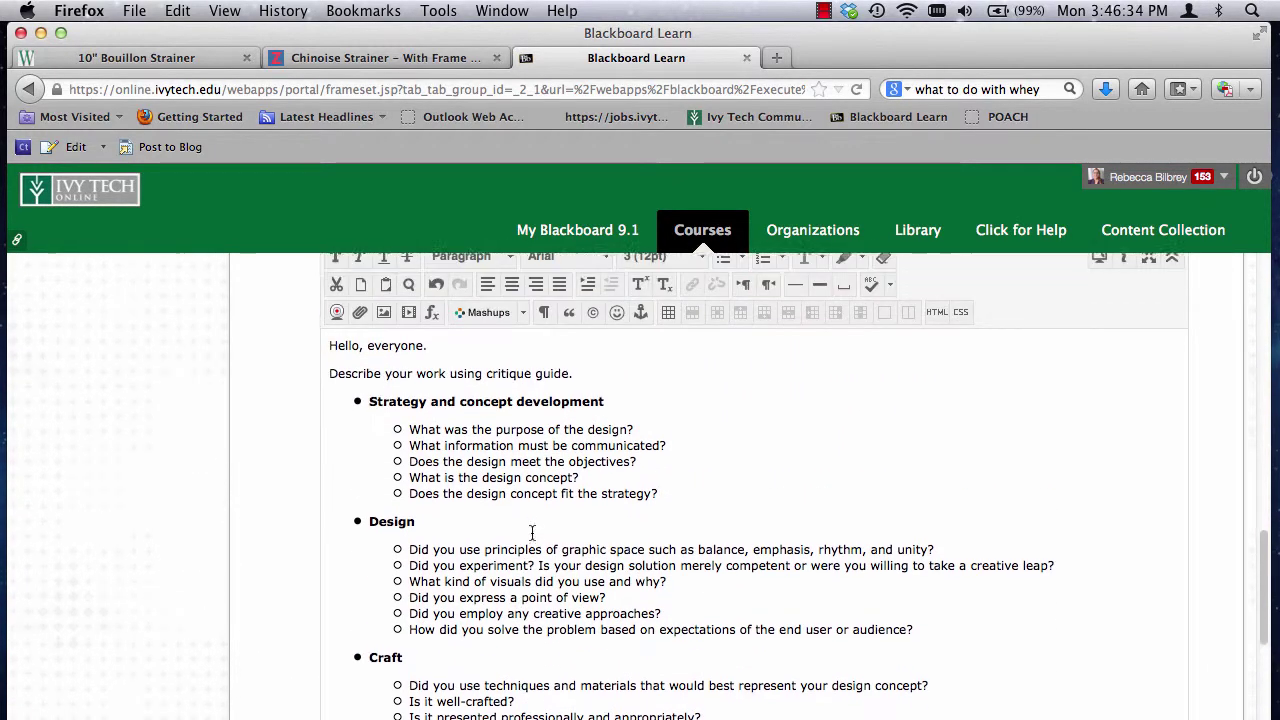
{"action": "scroll", "coordinate": [532, 533], "scroll_direction": "down", "scroll_amount": 1}
{"action": "scroll", "coordinate": [600, 484], "scroll_direction": "up", "scroll_amount": 3}
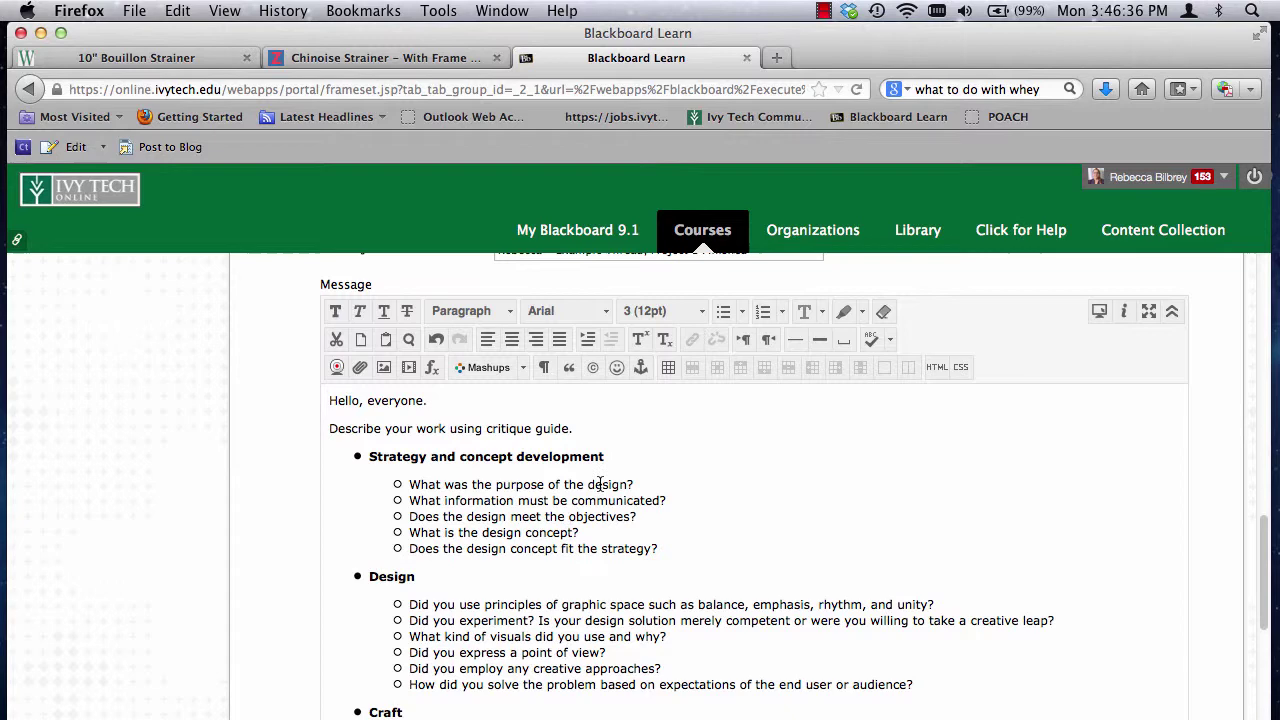
{"action": "scroll", "coordinate": [409, 600], "scroll_direction": "down", "scroll_amount": 4}
{"action": "scroll", "coordinate": [480, 620], "scroll_direction": "up", "scroll_amount": 4}
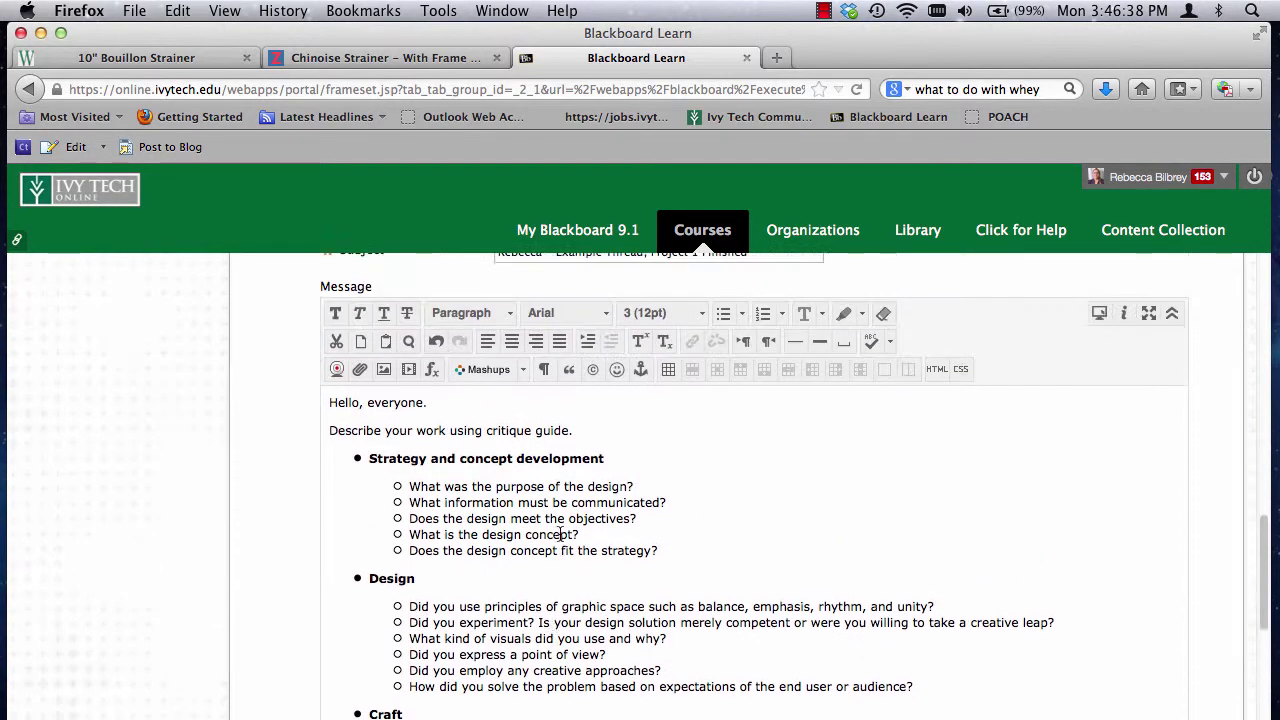
{"action": "scroll", "coordinate": [567, 534], "scroll_direction": "up", "scroll_amount": 1}
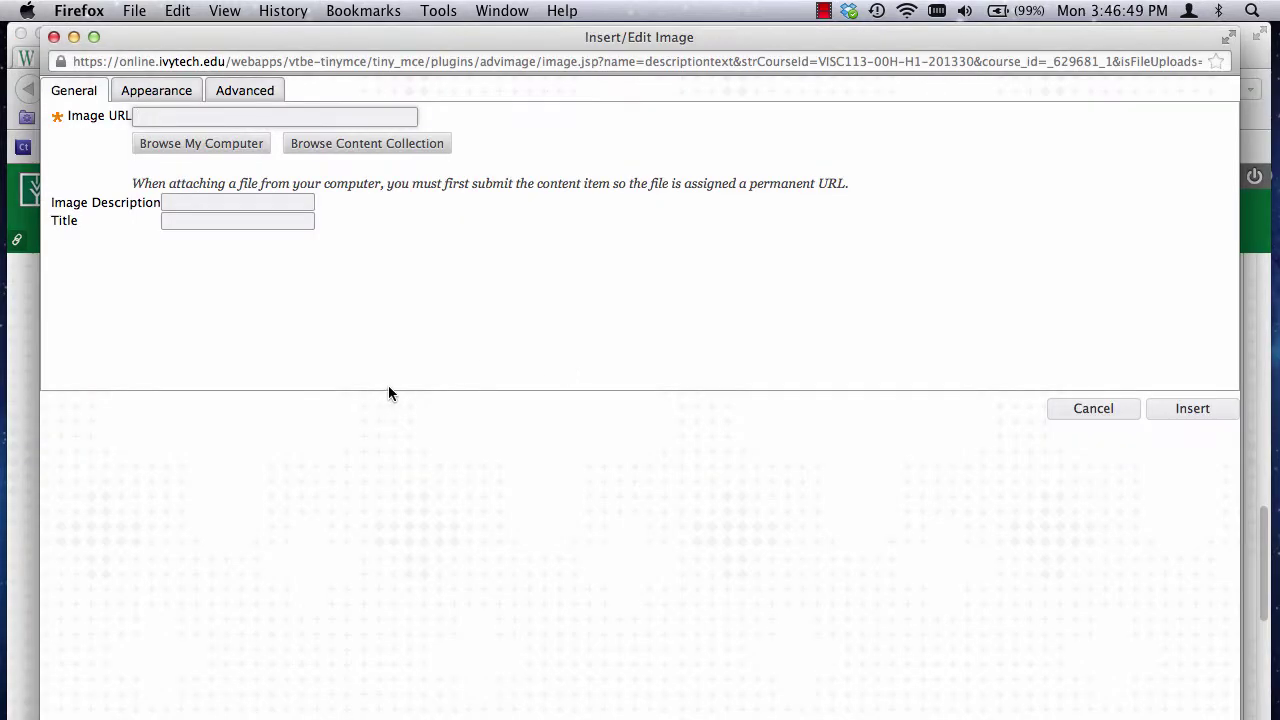
{"action": "left_click", "coordinate": [137, 140]}
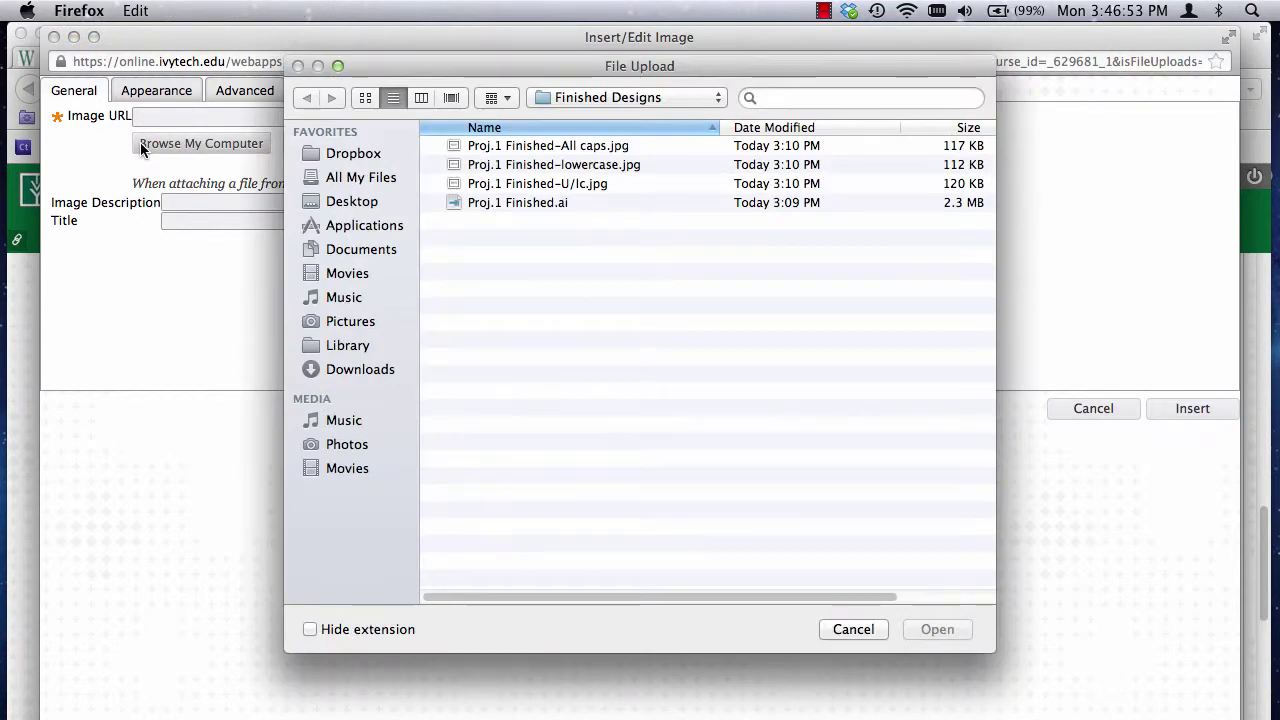
{"action": "left_click", "coordinate": [569, 147]}
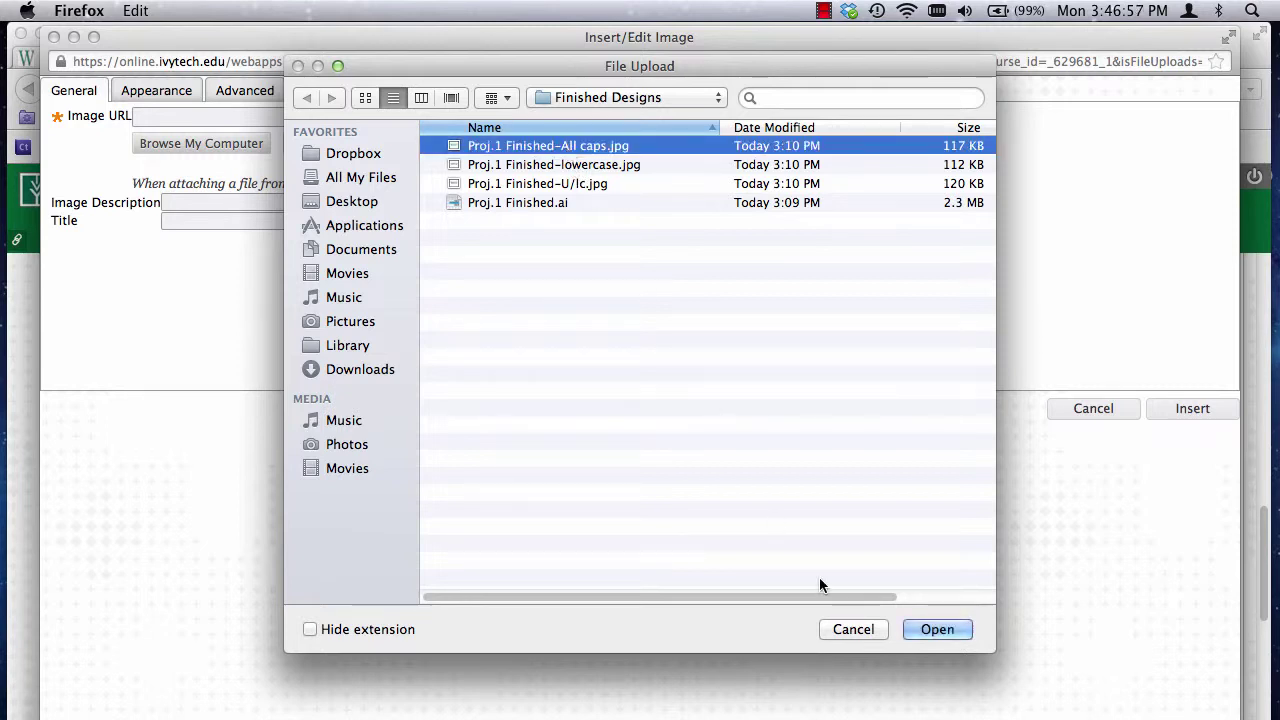
{"action": "left_click", "coordinate": [937, 632]}
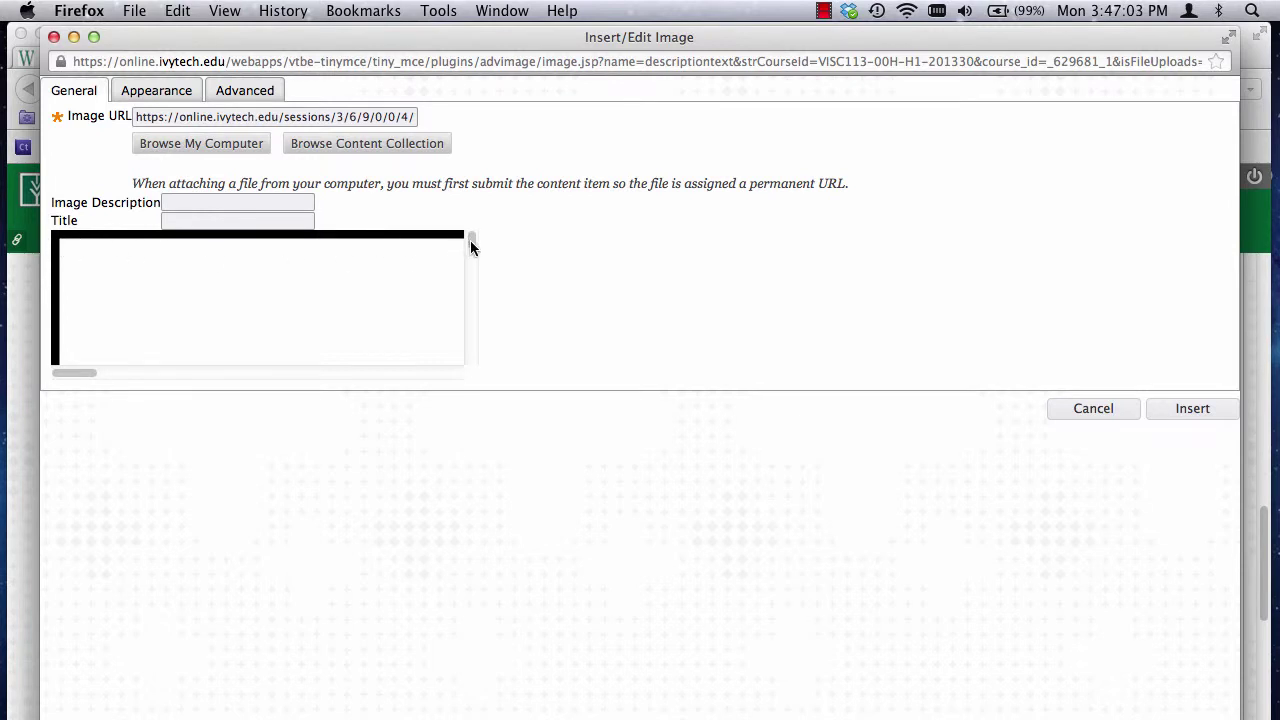
Step: Resize the image to 700 px wide with constrained proportions and insert it without a description
{"action": "left_click_drag", "start_coordinate": [472, 247], "coordinate": [470, 294]}
{"action": "left_click_drag", "start_coordinate": [79, 375], "coordinate": [145, 376]}
{"action": "scroll", "coordinate": [475, 287], "scroll_direction": "up", "scroll_amount": 2}
{"action": "left_click_drag", "start_coordinate": [475, 288], "coordinate": [481, 266]}
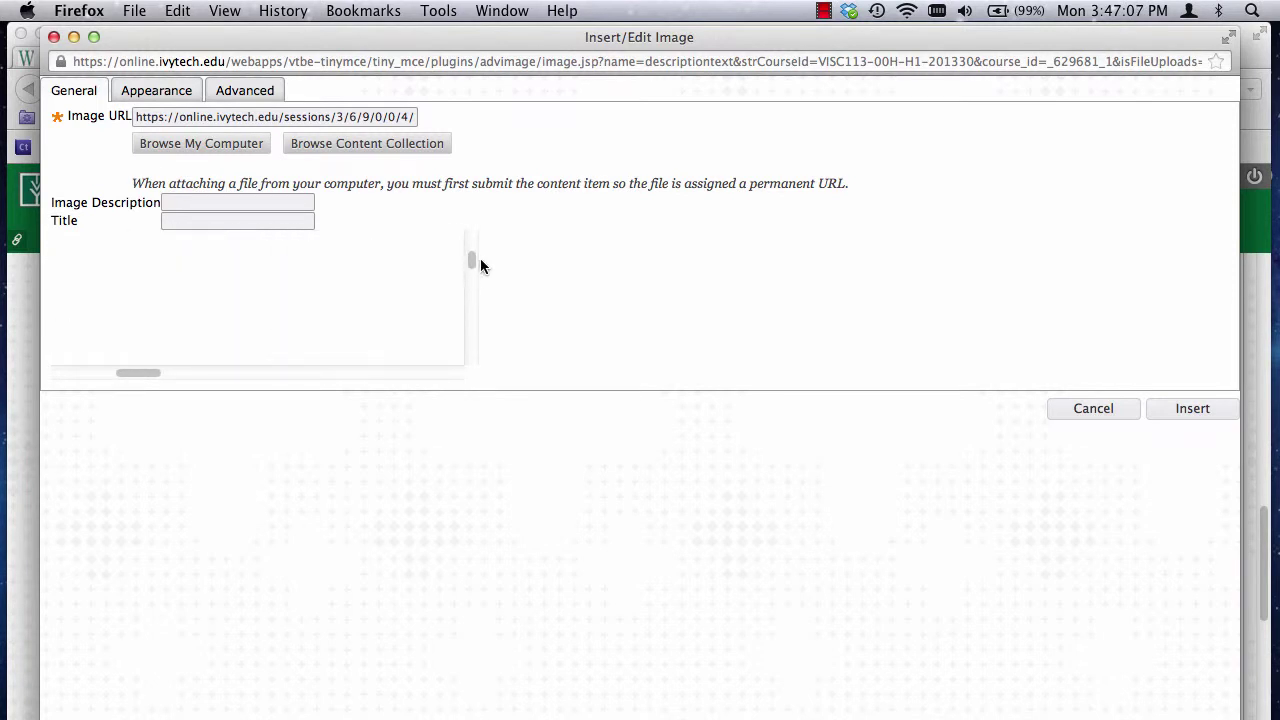
{"action": "left_click", "coordinate": [146, 94]}
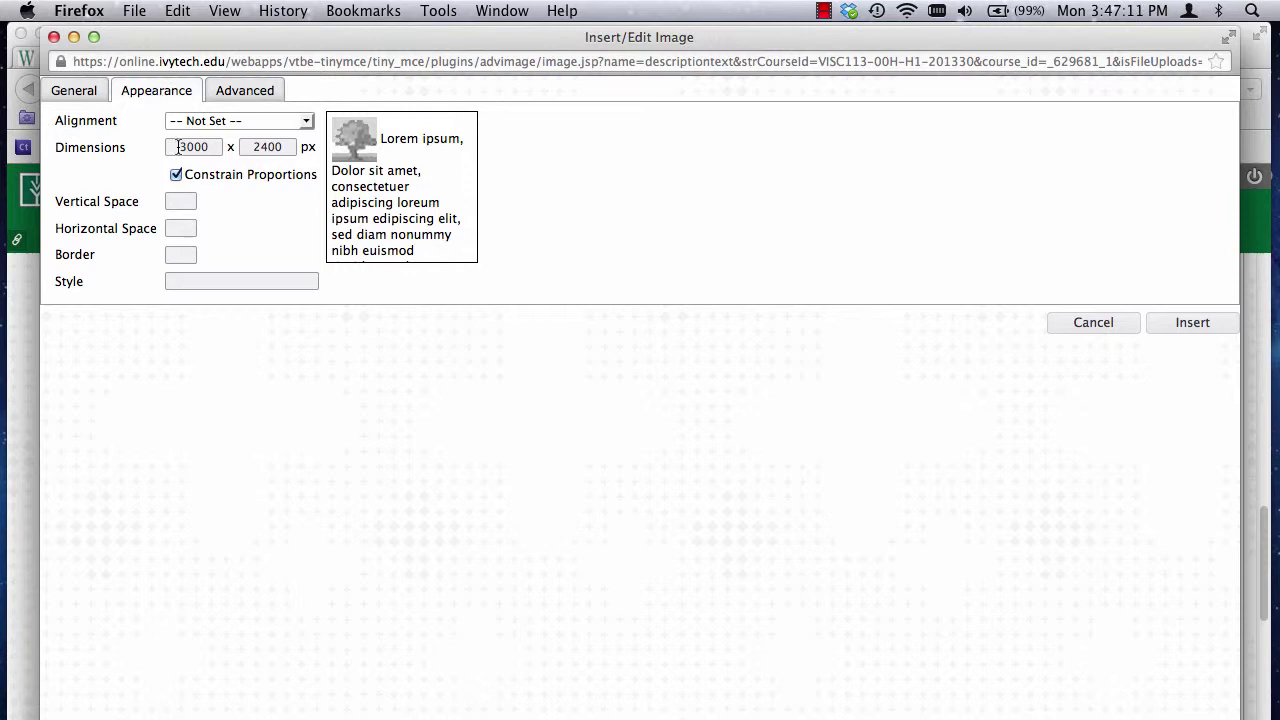
{"action": "left_click_drag", "start_coordinate": [178, 147], "coordinate": [255, 155]}
{"action": "type", "text": "700"}
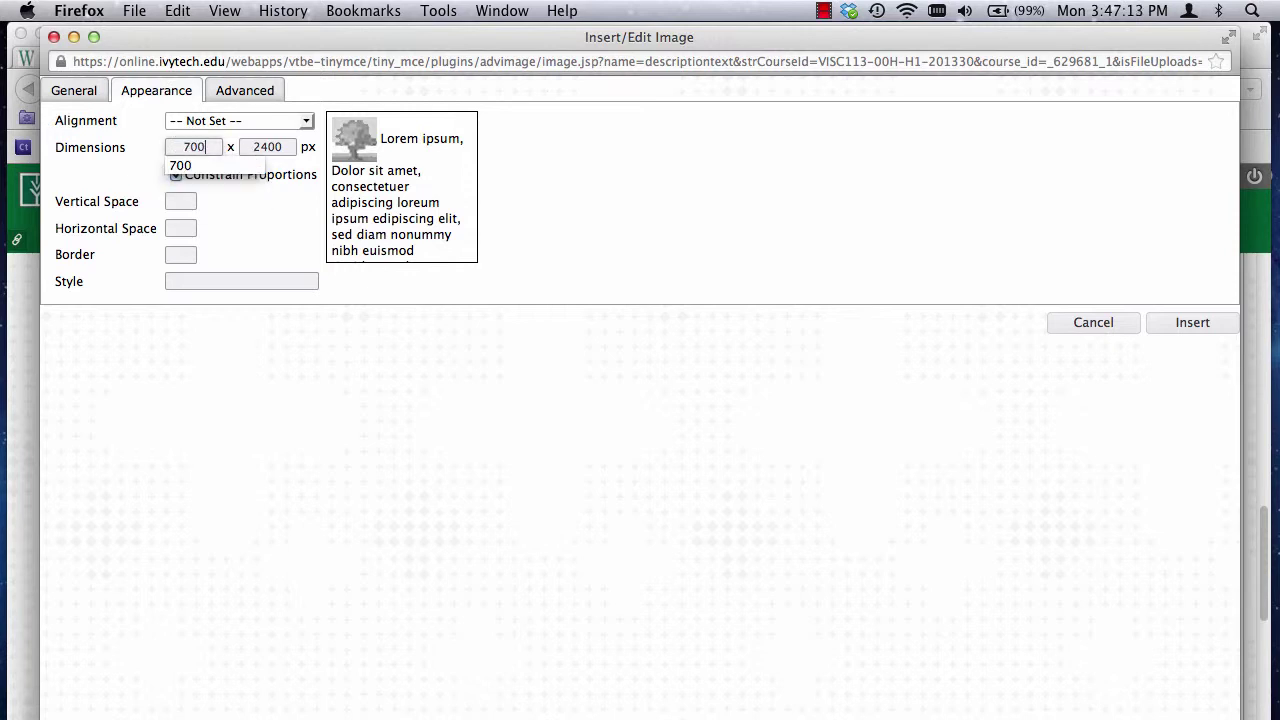
{"action": "left_click", "coordinate": [290, 175]}
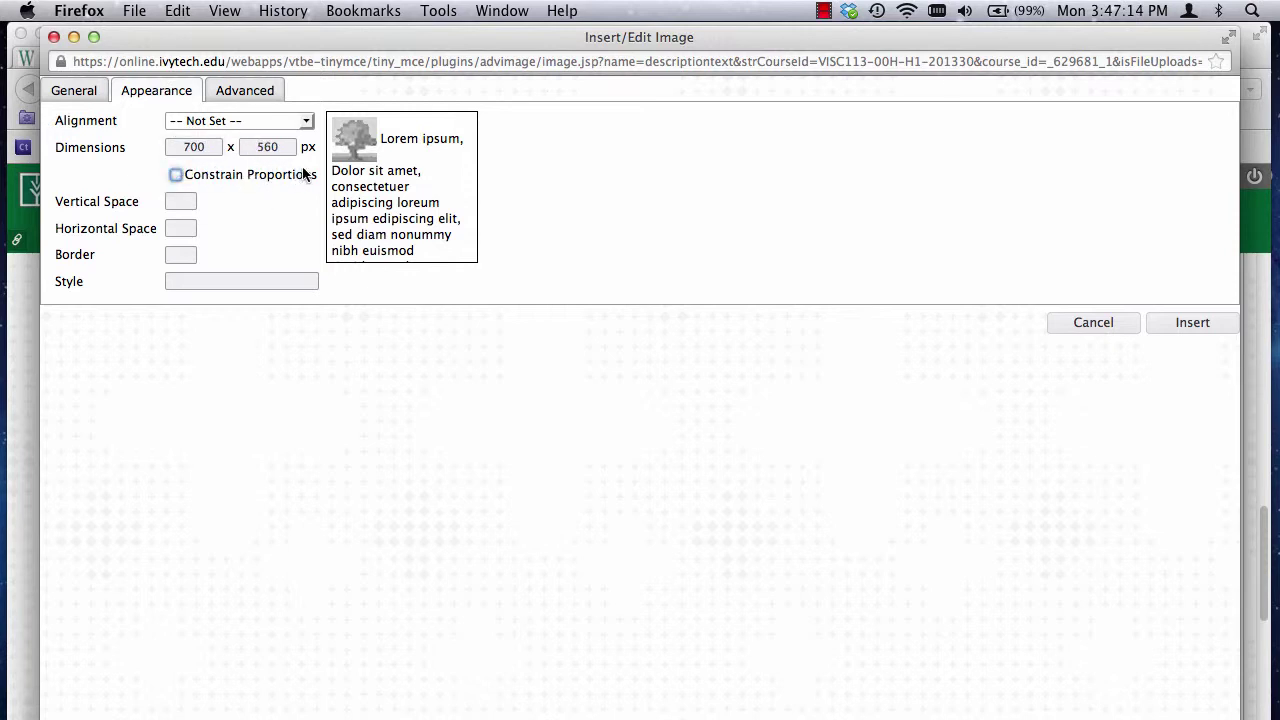
{"action": "left_click", "coordinate": [177, 175]}
{"action": "left_click", "coordinate": [1182, 325]}
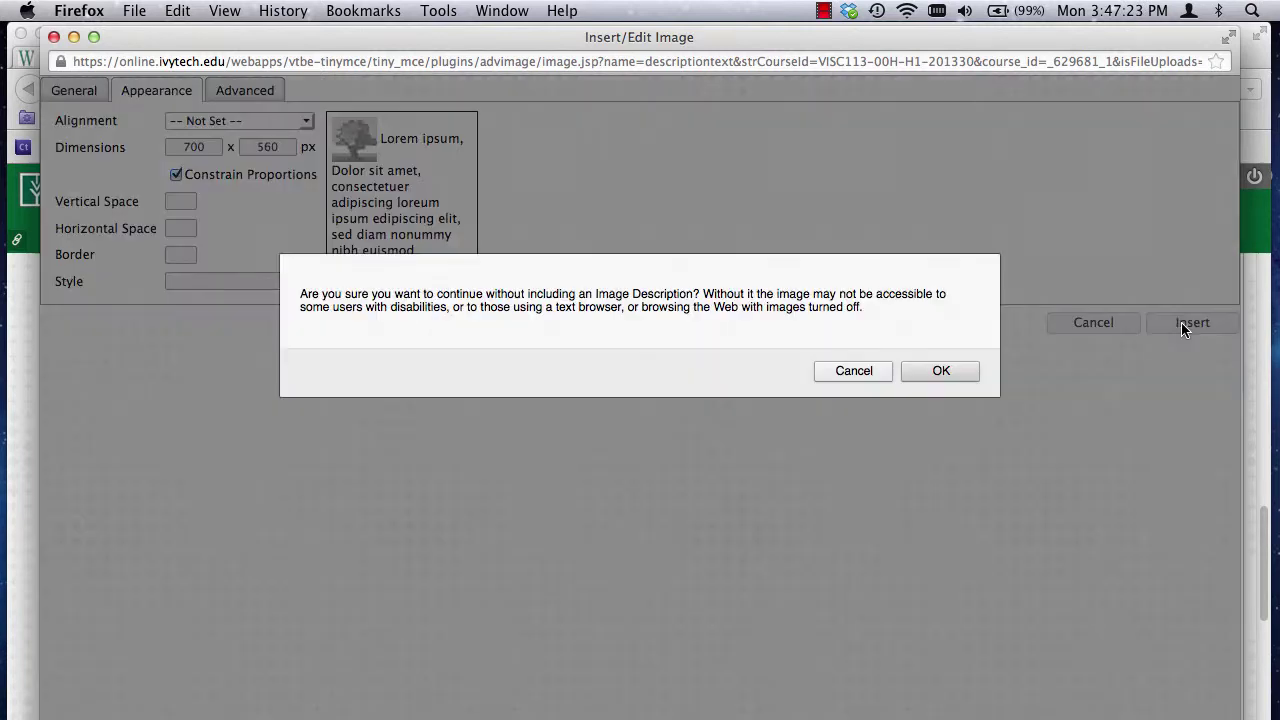
{"action": "left_click", "coordinate": [949, 373]}
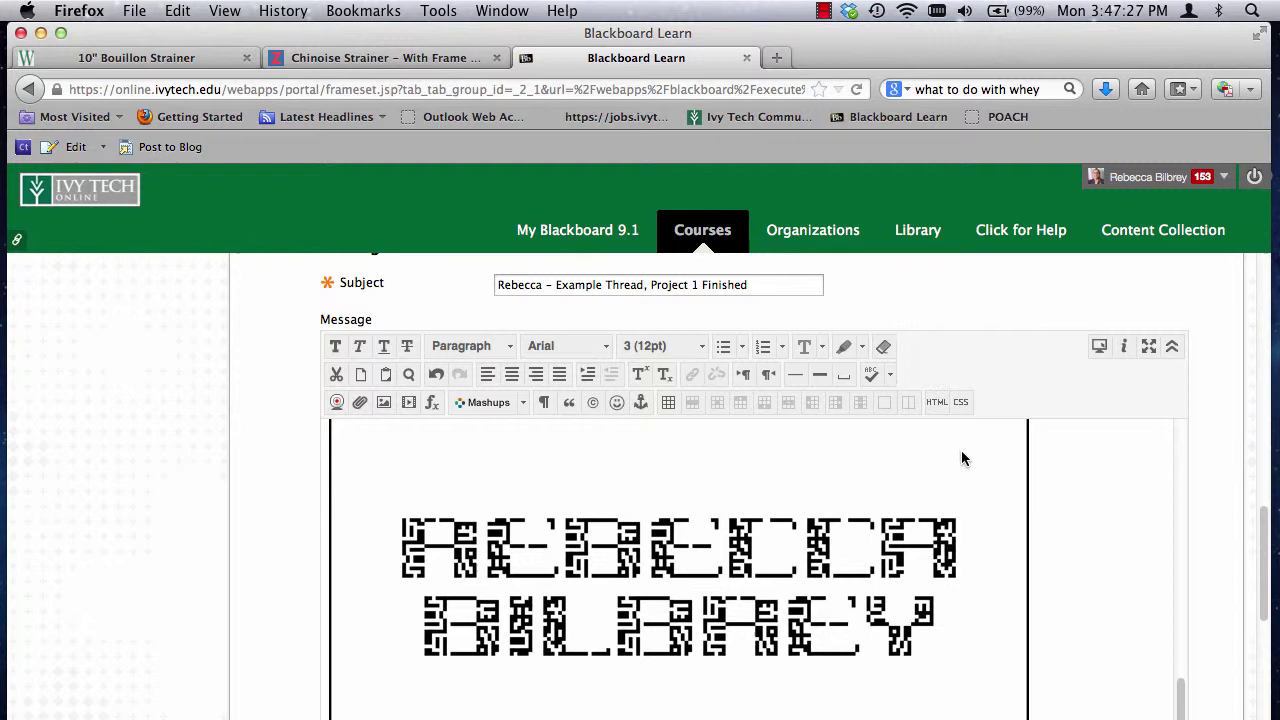
Step: Upload Proj.1 Finished-lowercase.jpg from the computer as a new image
{"action": "scroll", "coordinate": [1071, 491], "scroll_direction": "down", "scroll_amount": 4}
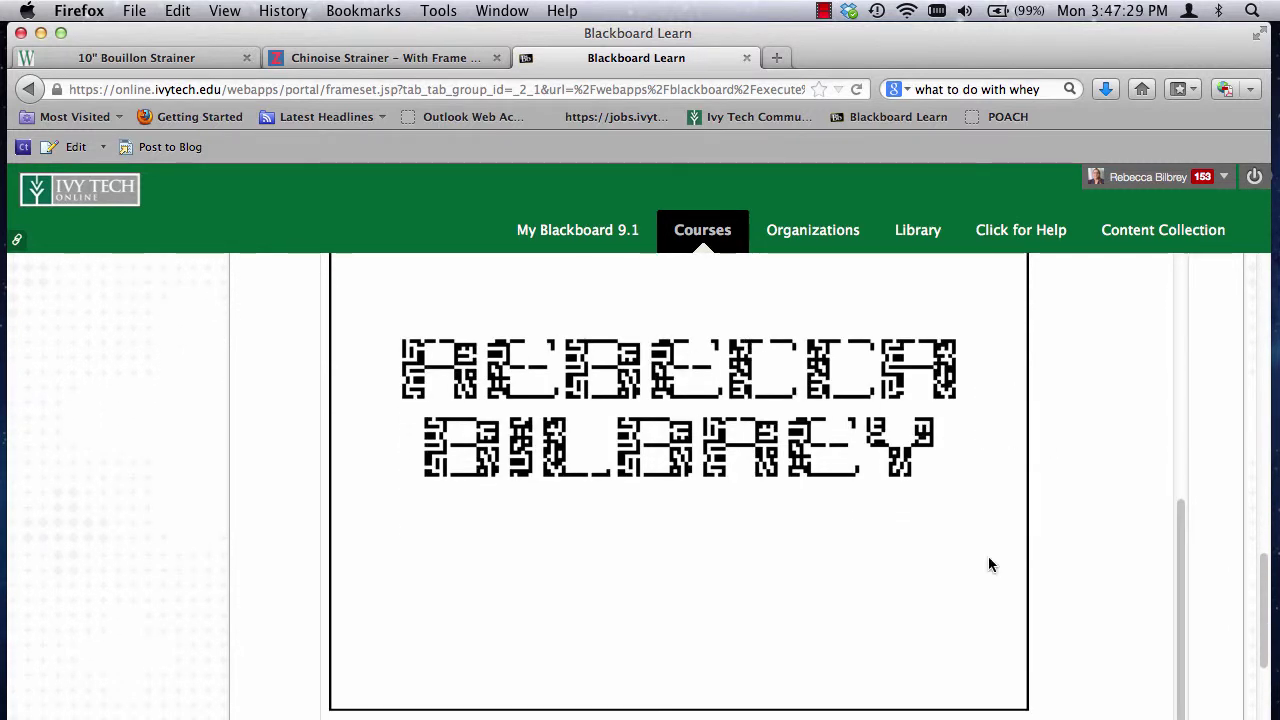
{"action": "scroll", "coordinate": [1062, 580], "scroll_direction": "down", "scroll_amount": 3}
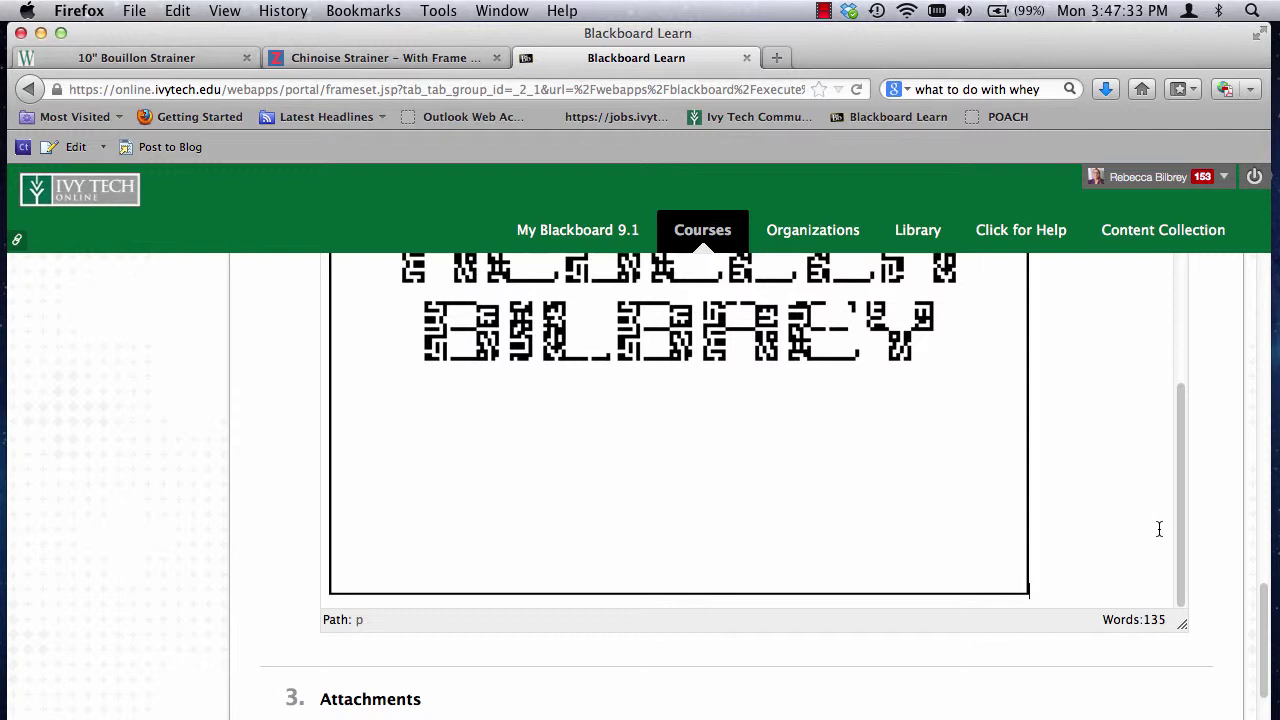
{"action": "scroll", "coordinate": [1118, 545], "scroll_direction": "down", "scroll_amount": 1}
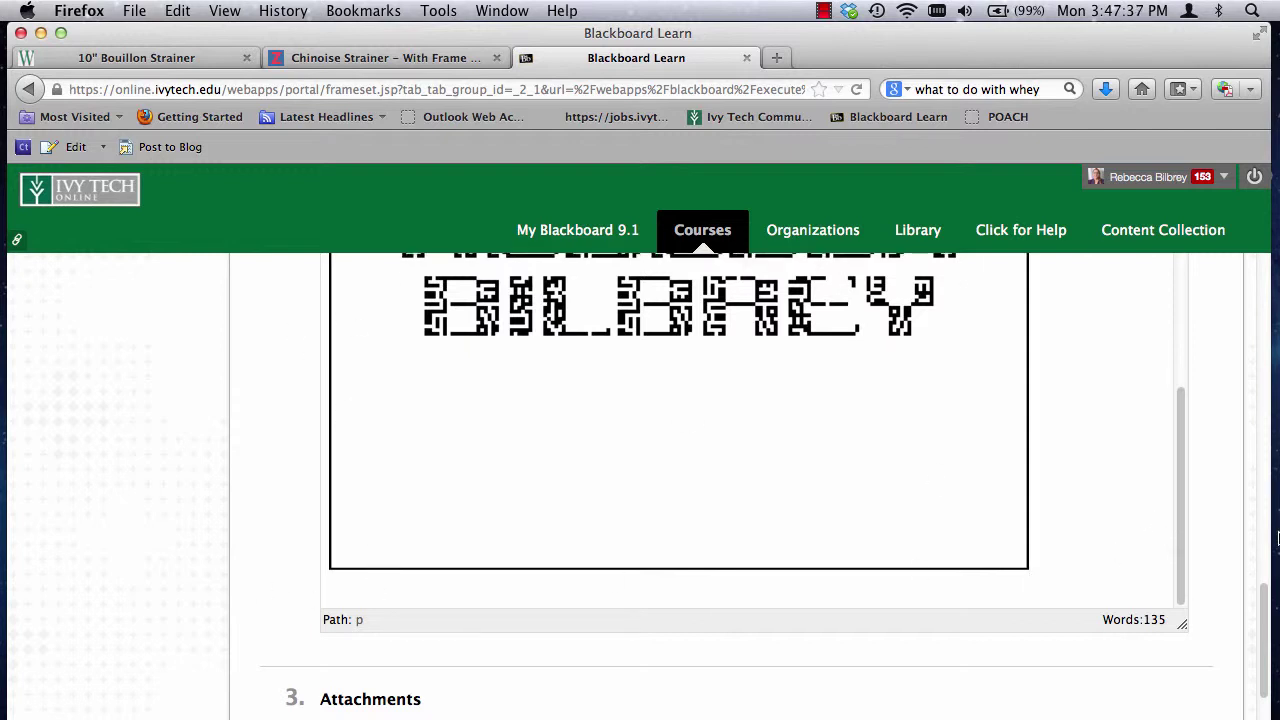
{"action": "scroll", "coordinate": [485, 625], "scroll_direction": "up", "scroll_amount": 10}
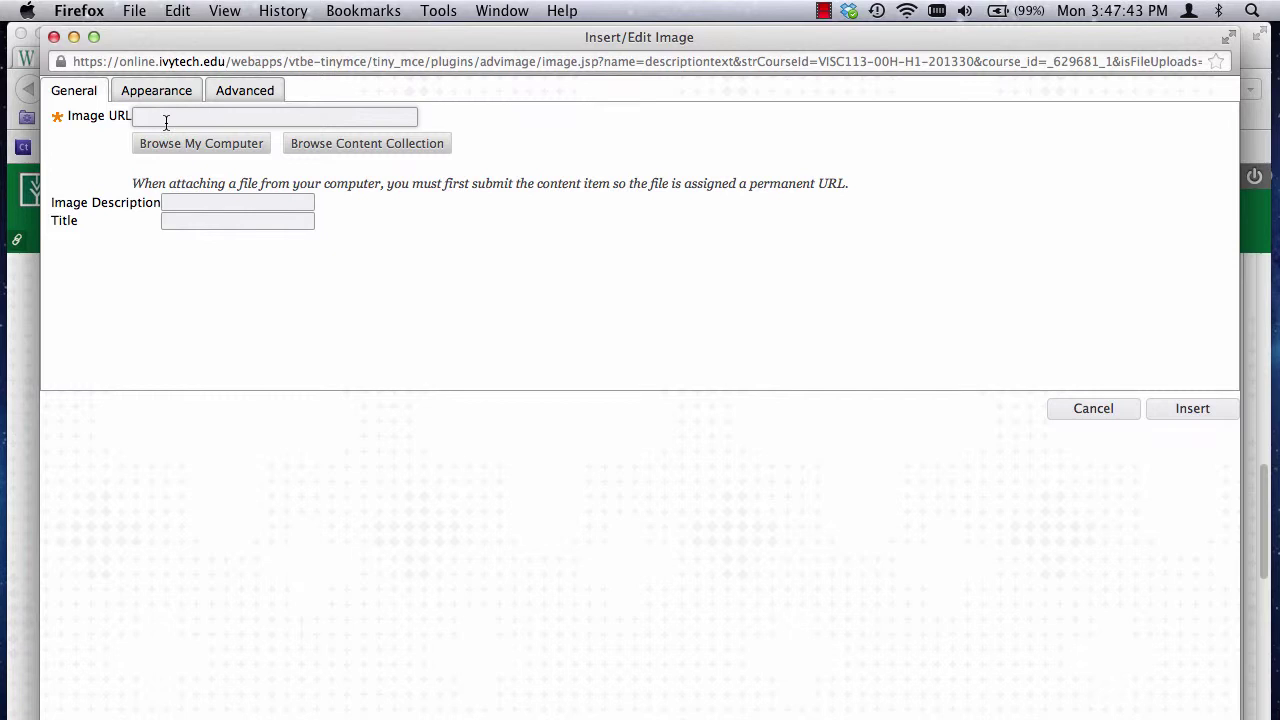
{"action": "left_click", "coordinate": [165, 120]}
{"action": "left_click", "coordinate": [173, 143]}
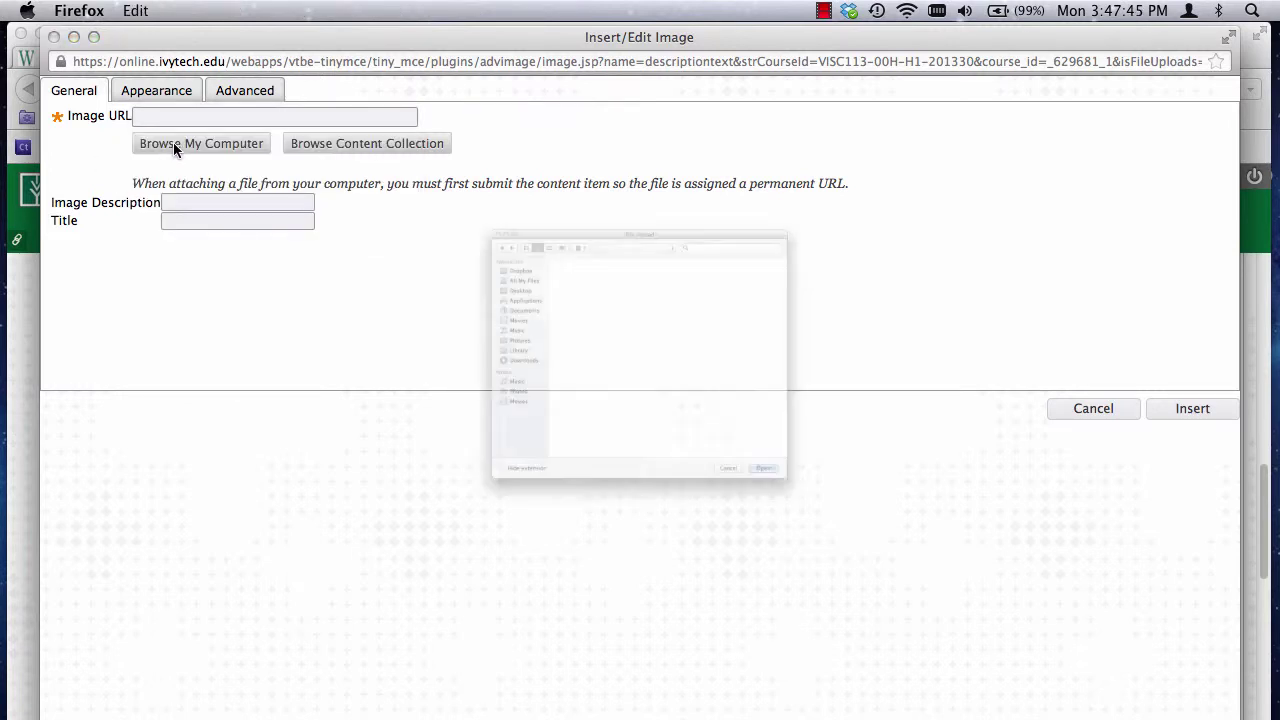
{"action": "left_click", "coordinate": [566, 168]}
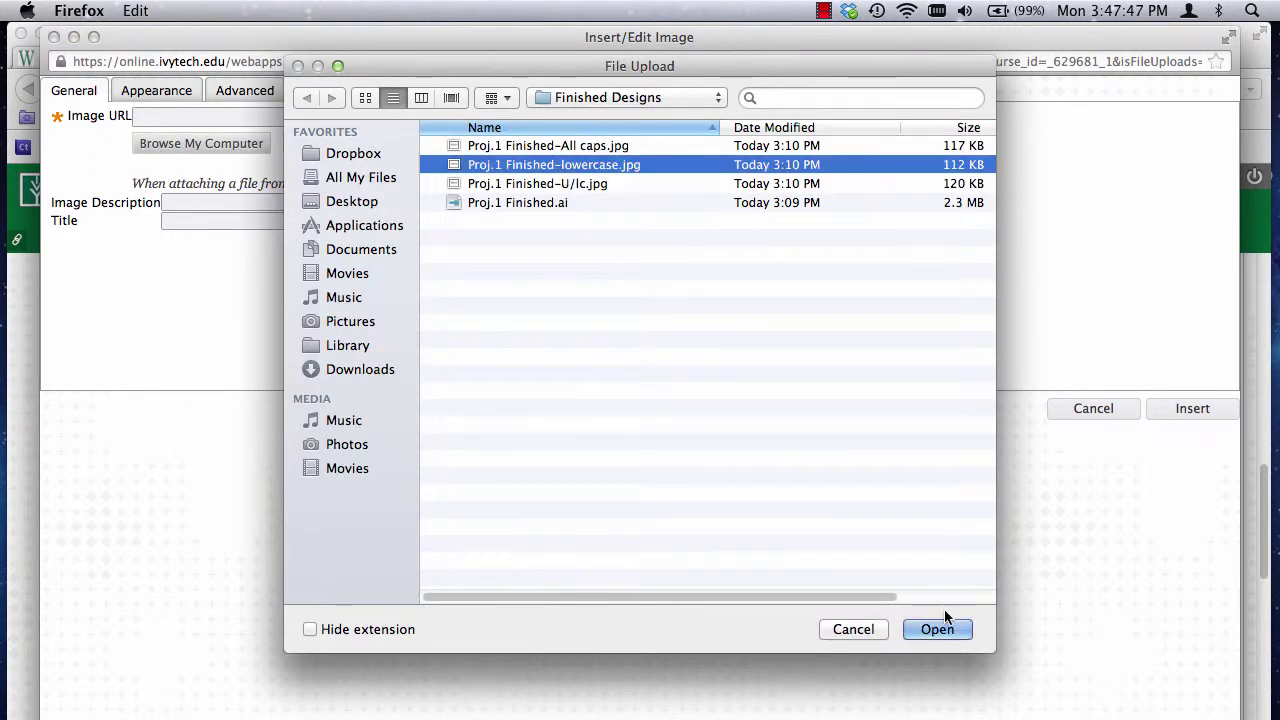
{"action": "left_click", "coordinate": [943, 627]}
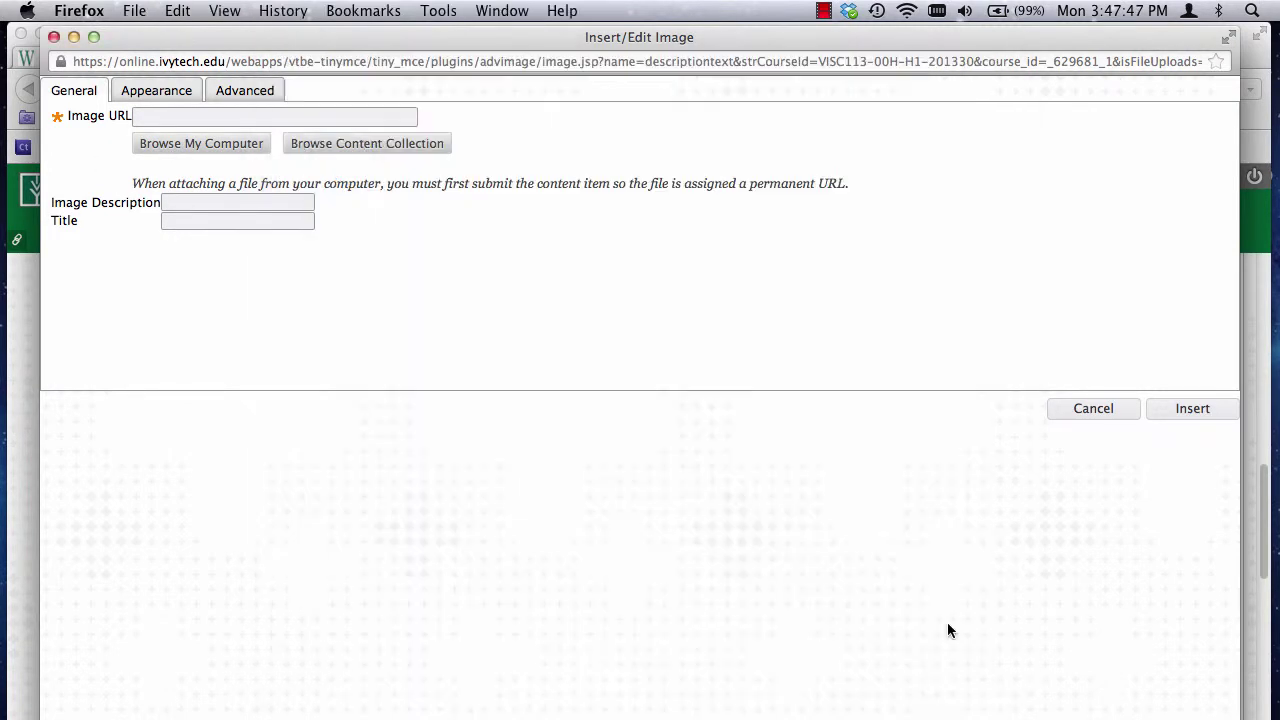
Step: Set the lowercase image's width to 700 px (height 560) and insert it without a description
{"action": "left_click", "coordinate": [157, 90]}
{"action": "left_click", "coordinate": [203, 147]}
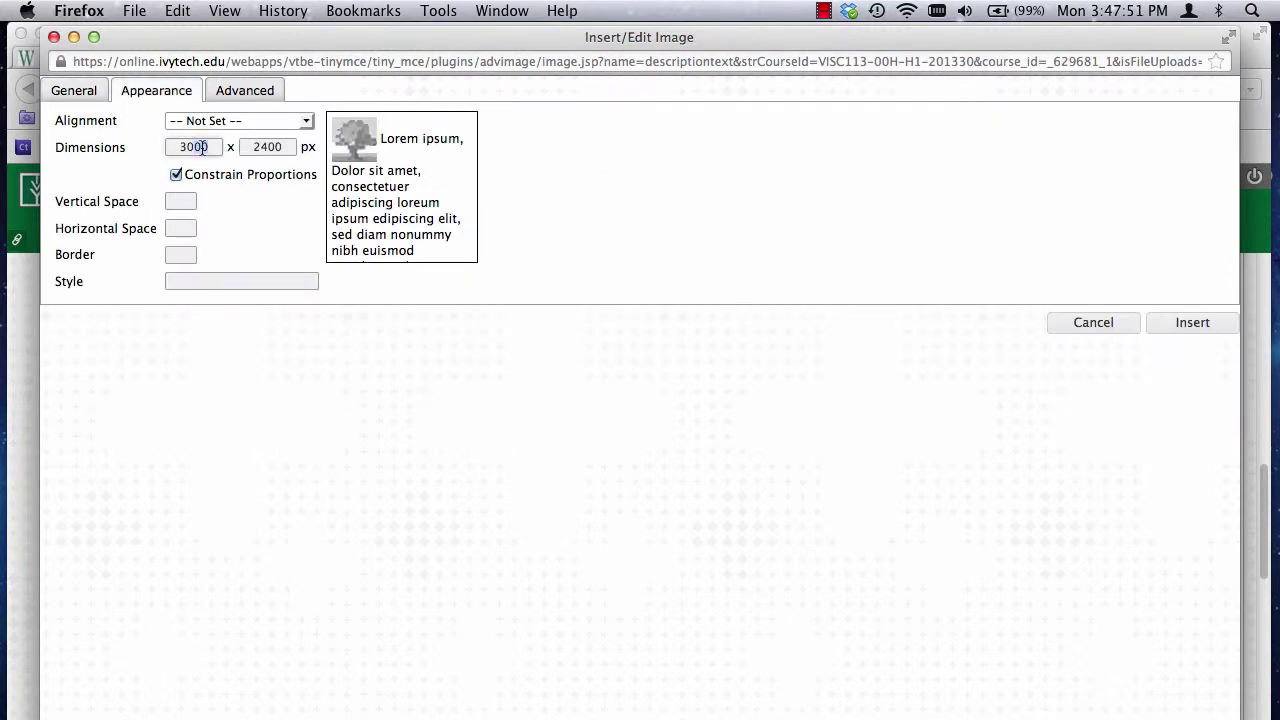
{"action": "type", "text": "700"}
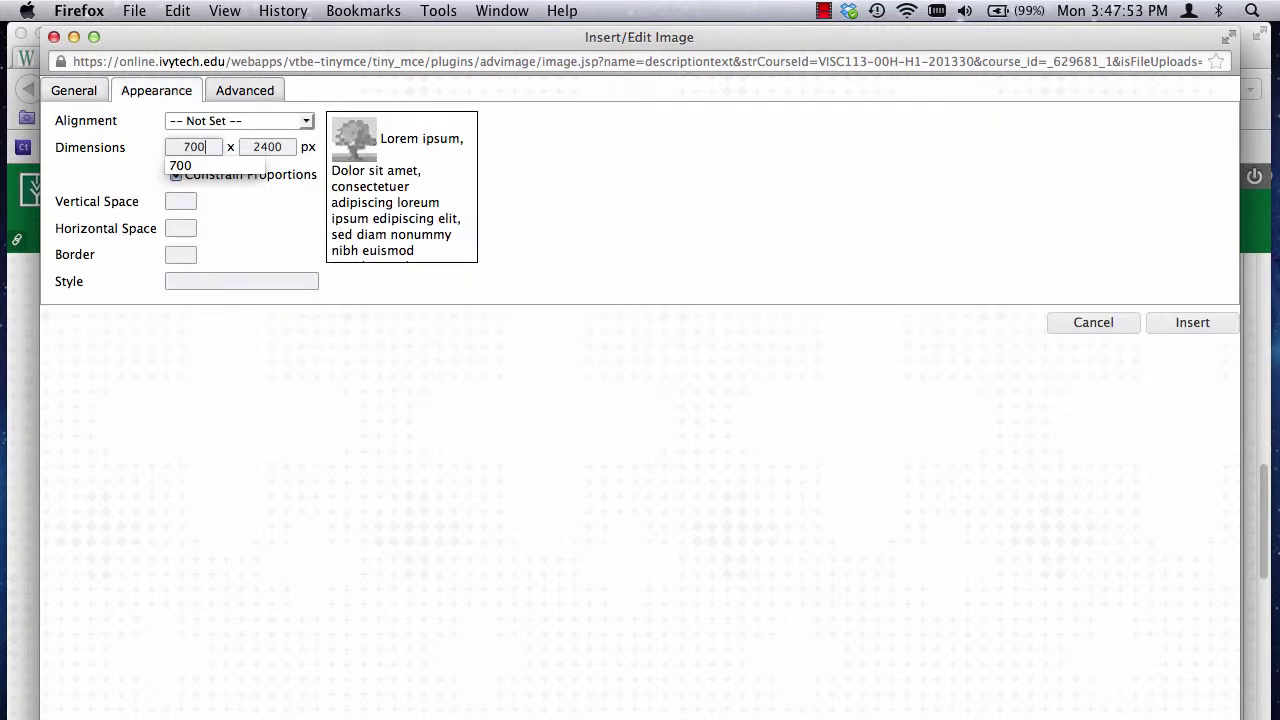
{"action": "left_click", "coordinate": [751, 212]}
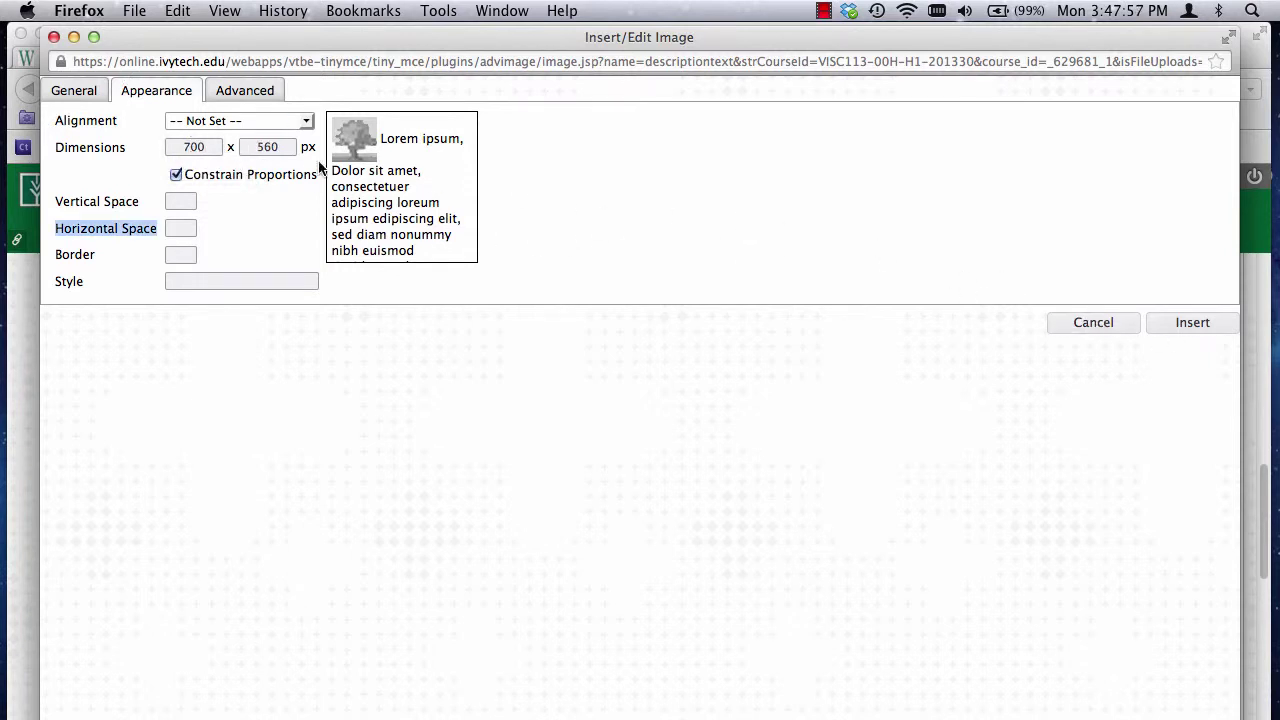
{"action": "left_click", "coordinate": [1180, 322]}
{"action": "left_click", "coordinate": [940, 372]}
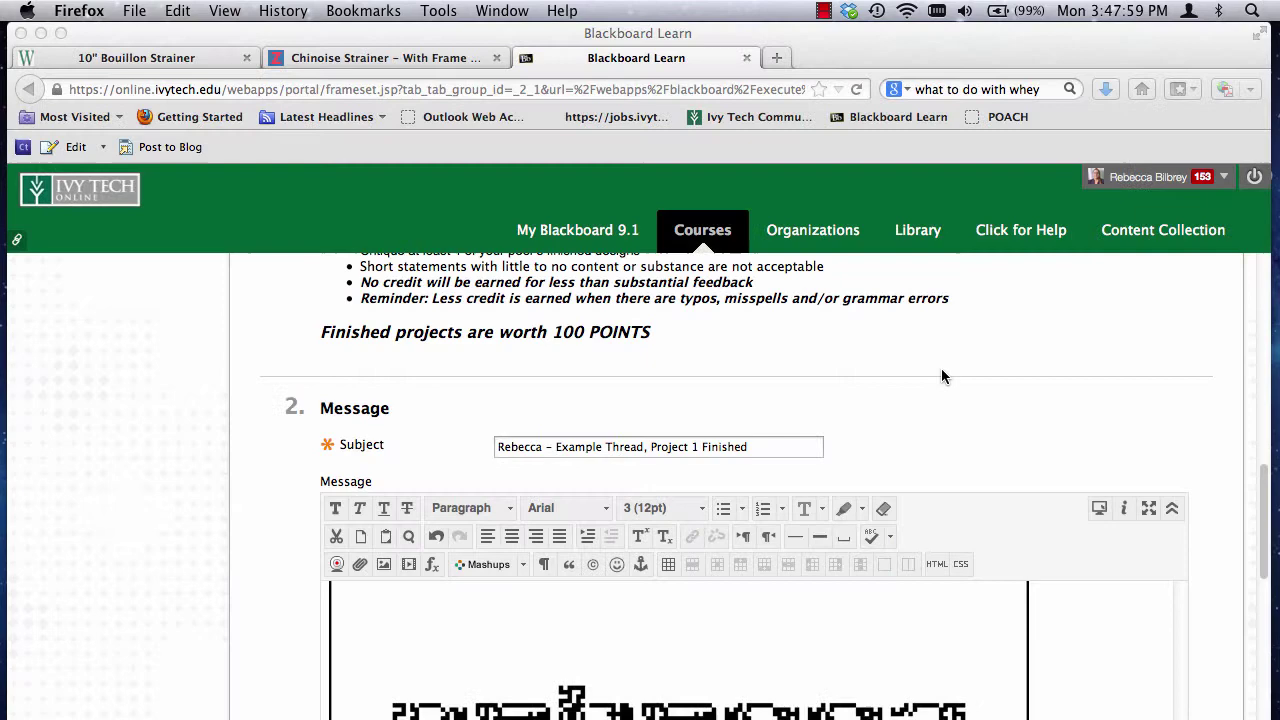
{"action": "scroll", "coordinate": [1101, 440], "scroll_direction": "down", "scroll_amount": 10}
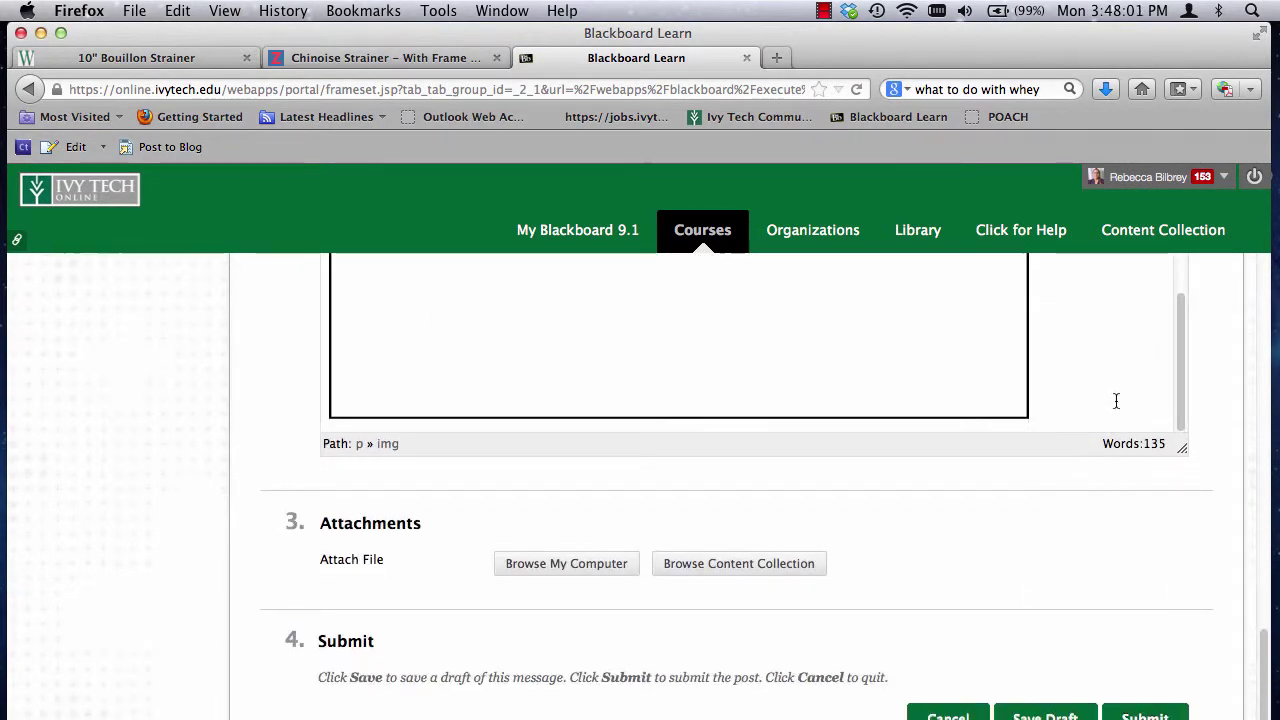
Step: Below the second image, upload Proj.1 Finished-U/lc.jpg from the computer
{"action": "left_click", "coordinate": [1108, 403]}
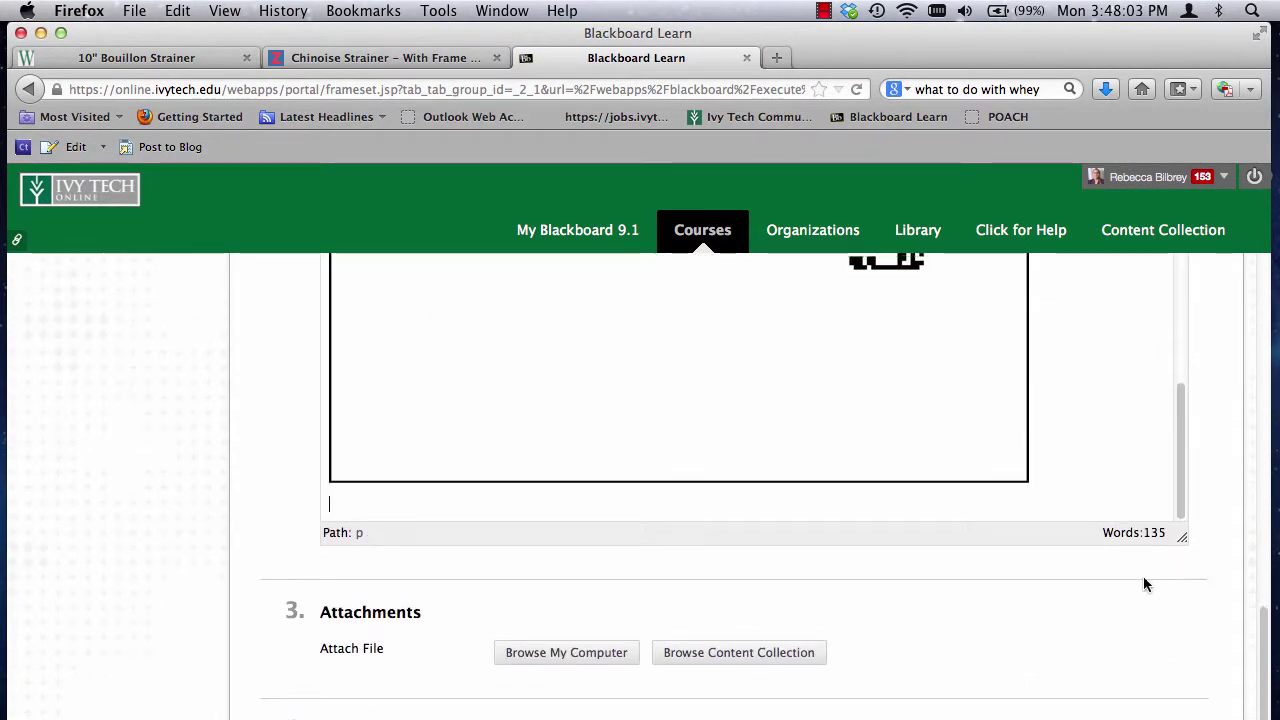
{"action": "scroll", "coordinate": [1143, 570], "scroll_direction": "up", "scroll_amount": 10}
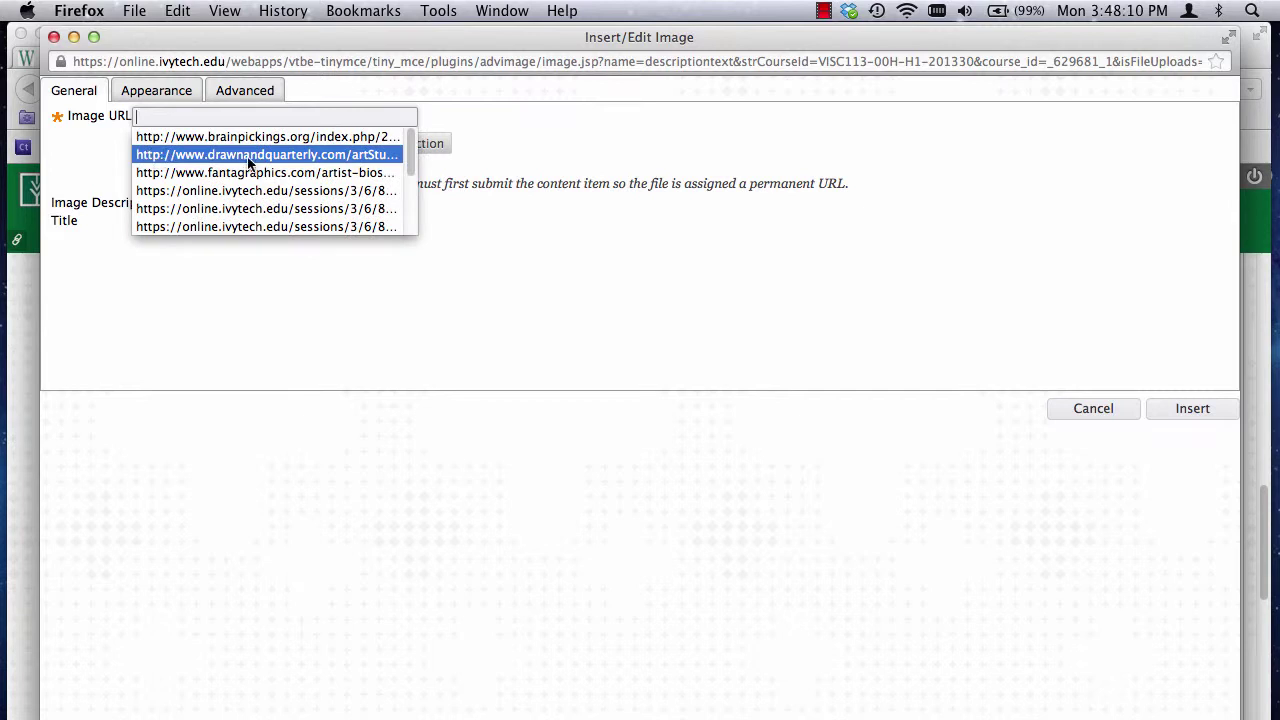
{"action": "left_click", "coordinate": [140, 145]}
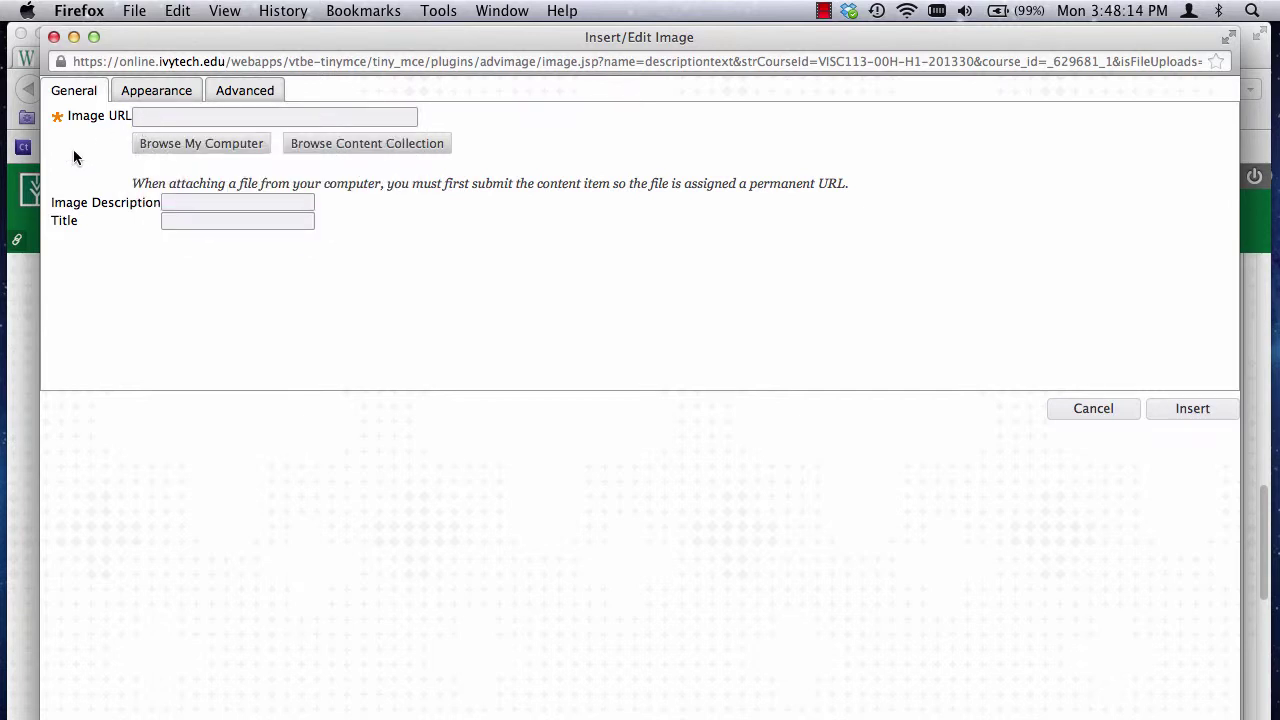
{"action": "left_click", "coordinate": [148, 143]}
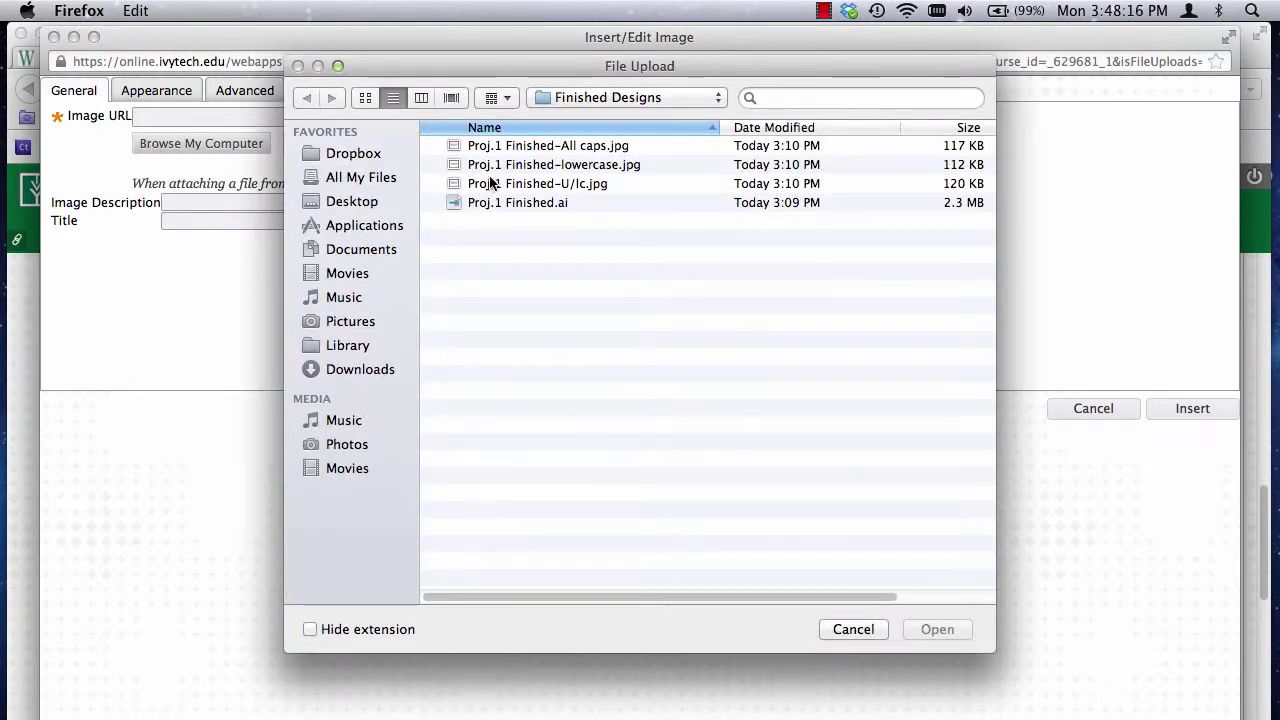
{"action": "left_click", "coordinate": [592, 183]}
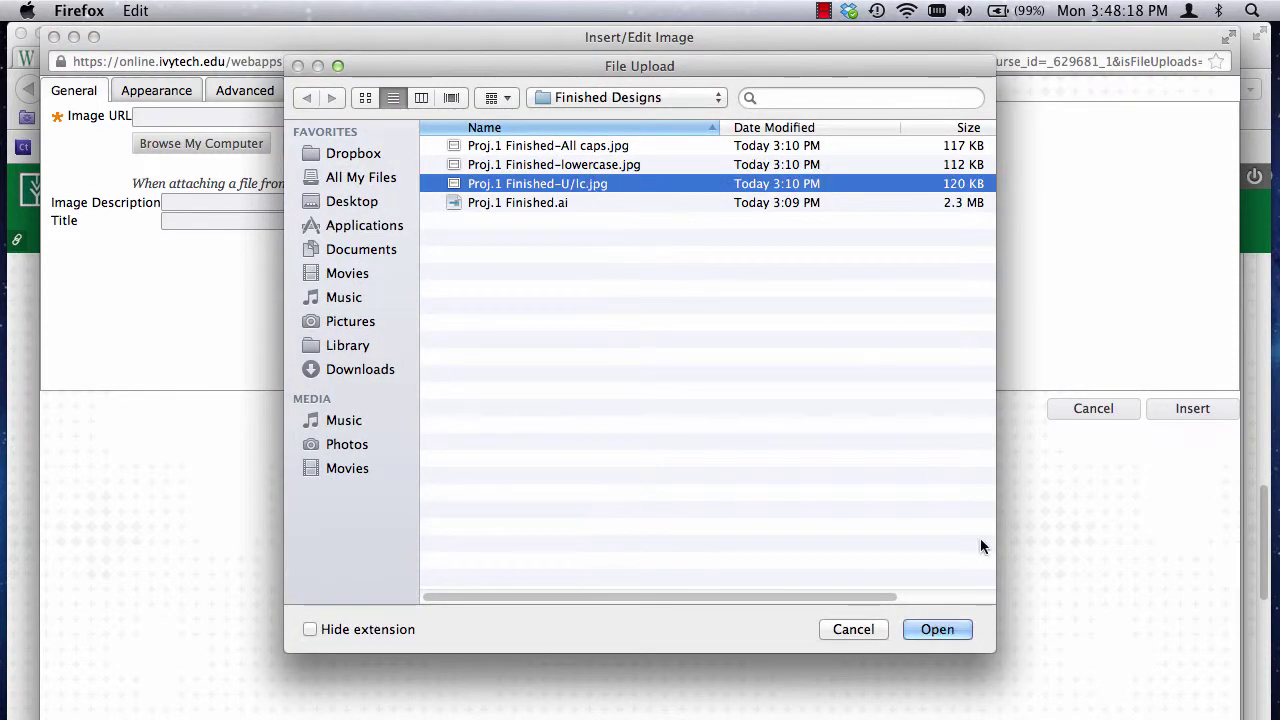
{"action": "left_click", "coordinate": [942, 631]}
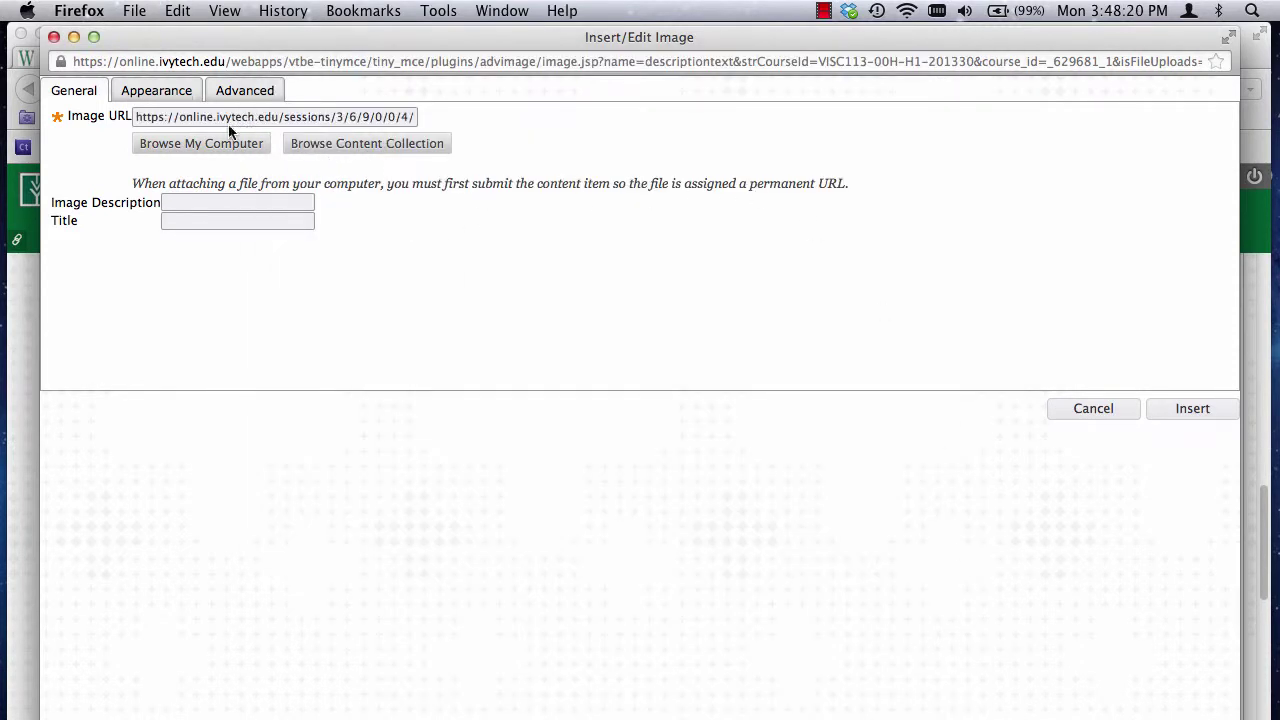
Step: Set the U/lc image's width to 700 px and insert it without a description
{"action": "left_click", "coordinate": [168, 91]}
{"action": "left_click_drag", "start_coordinate": [212, 144], "coordinate": [155, 148]}
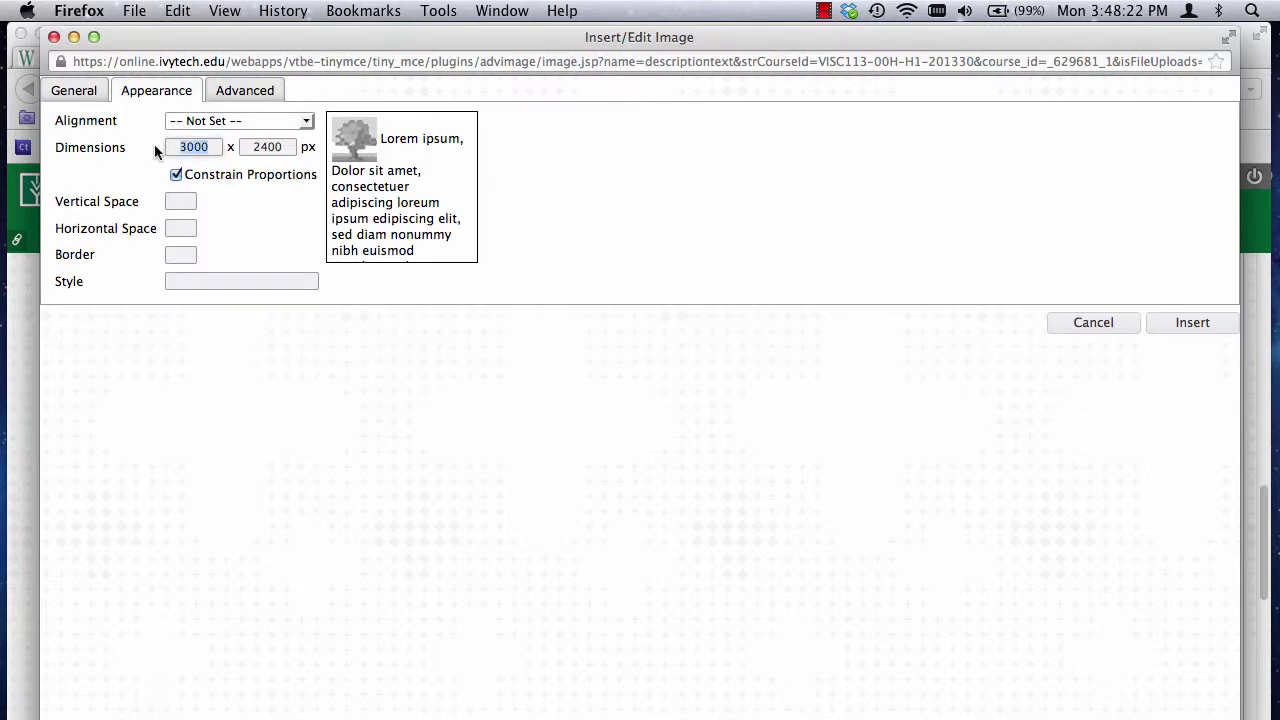
{"action": "type", "text": "700"}
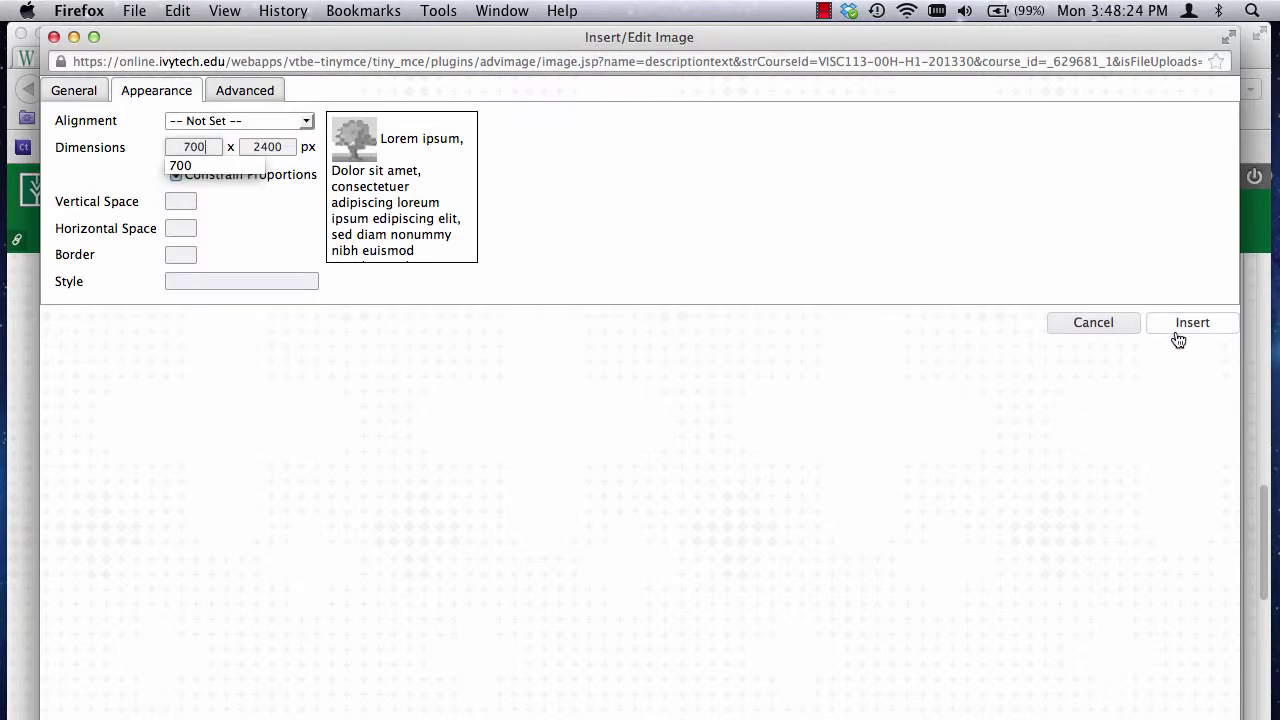
{"action": "left_click", "coordinate": [1171, 323]}
{"action": "left_click", "coordinate": [966, 380]}
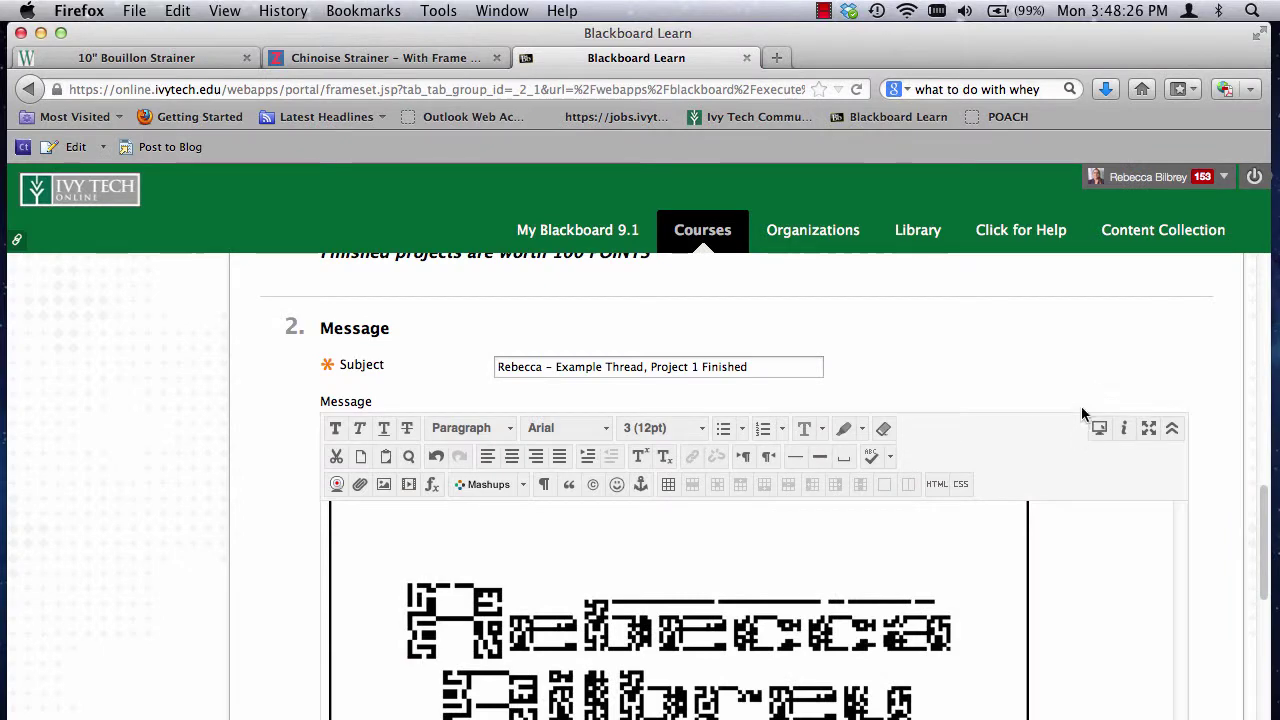
Step: Attach Proj.1 Finished.ai from the Finished Designs folder to the thread
{"action": "scroll", "coordinate": [1098, 384], "scroll_direction": "down", "scroll_amount": 8}
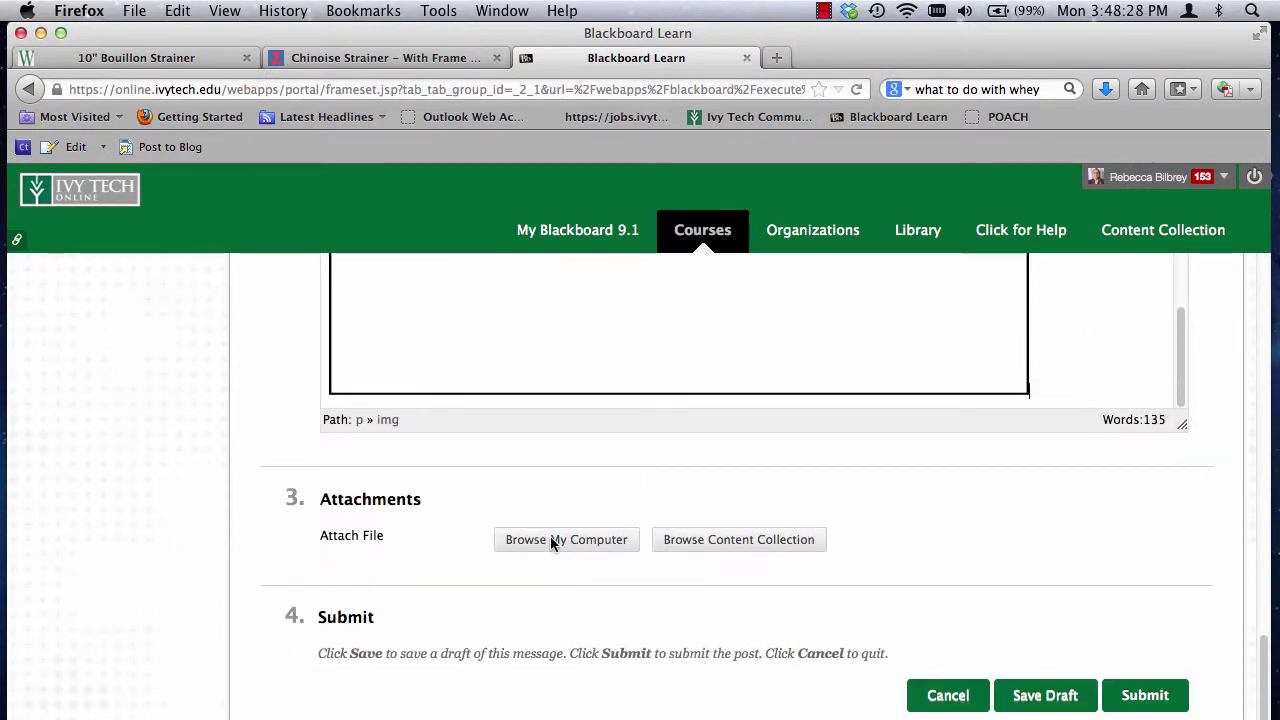
{"action": "left_click", "coordinate": [566, 537]}
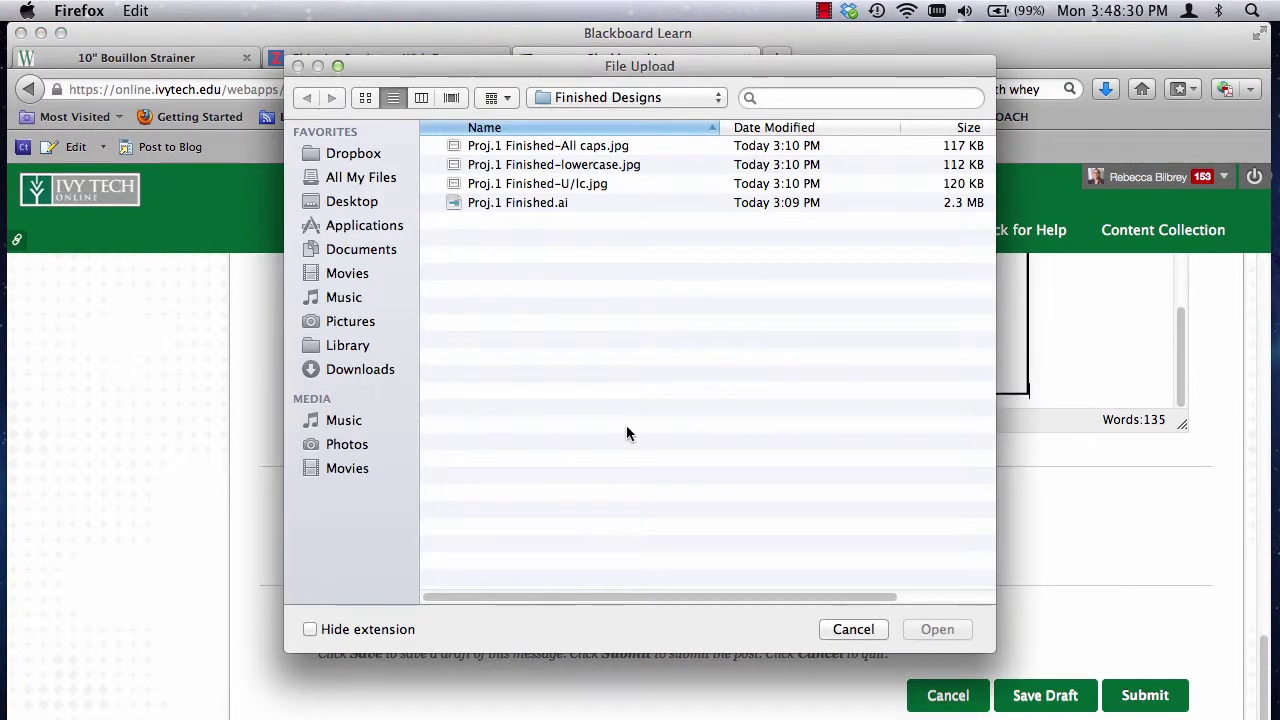
{"action": "left_click", "coordinate": [534, 204]}
{"action": "left_click", "coordinate": [947, 629]}
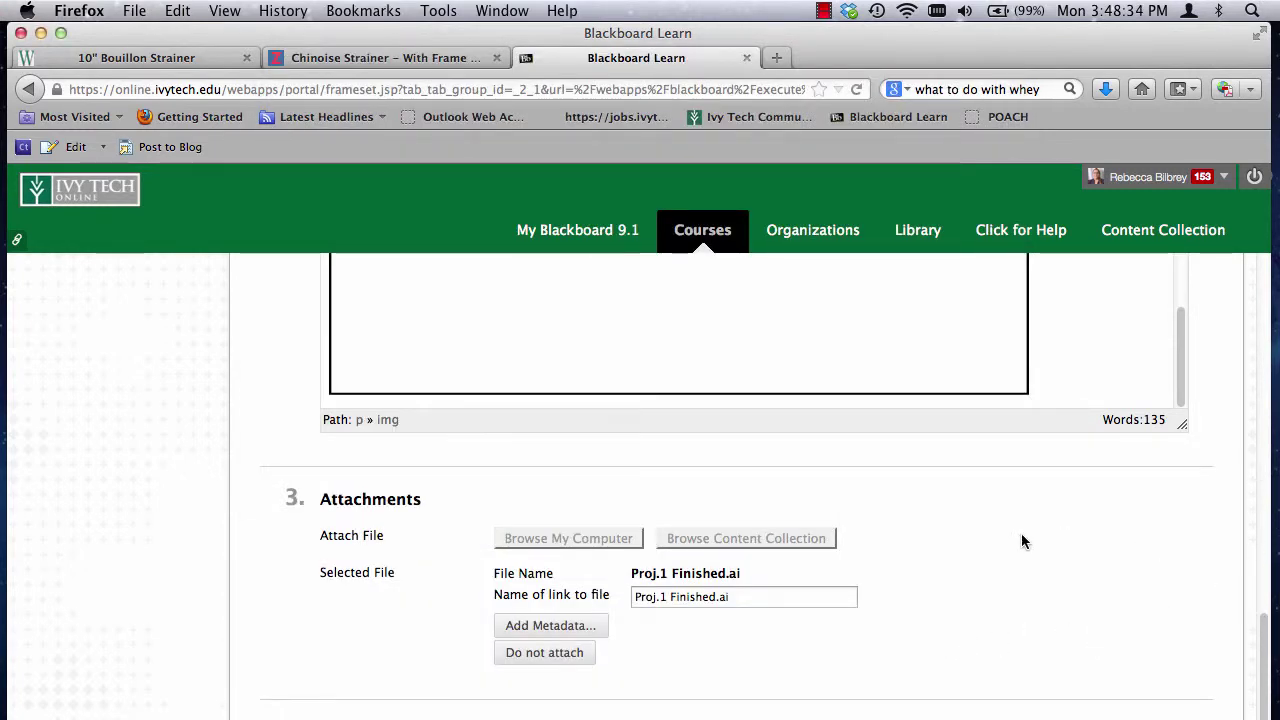
{"action": "scroll", "coordinate": [1030, 530], "scroll_direction": "down", "scroll_amount": 2}
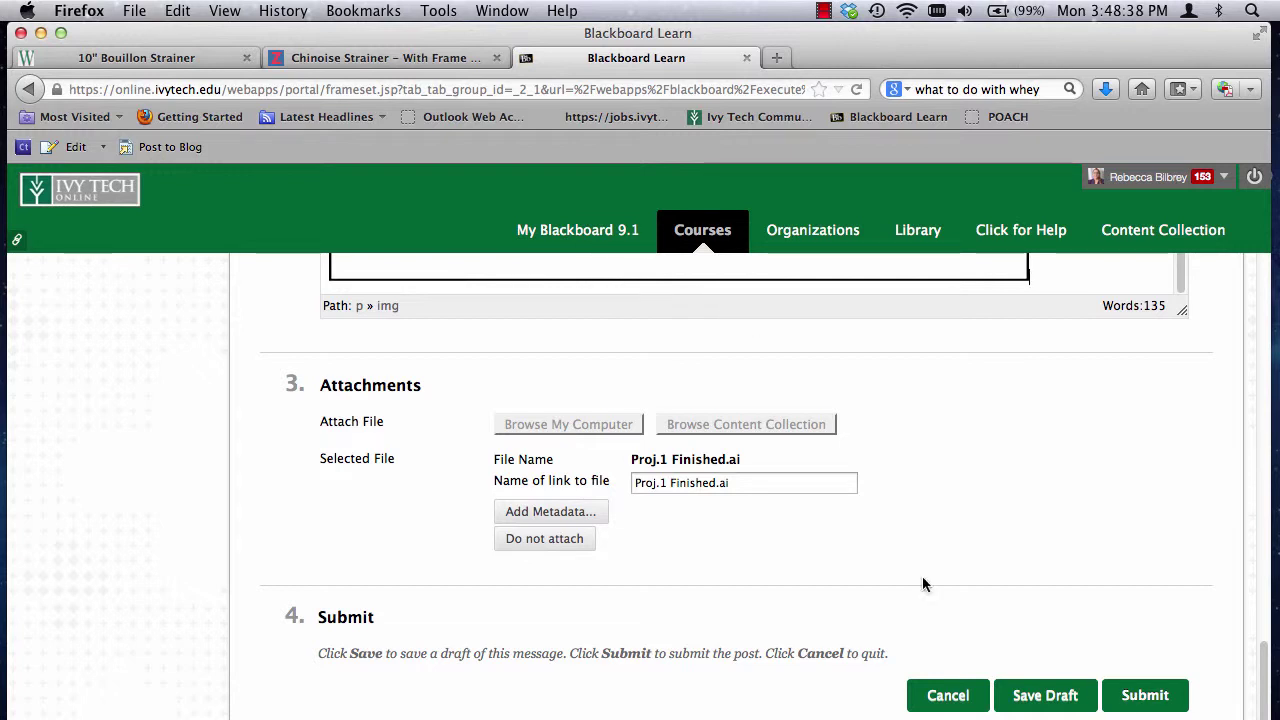
{"action": "scroll", "coordinate": [661, 300], "scroll_direction": "up", "scroll_amount": 2}
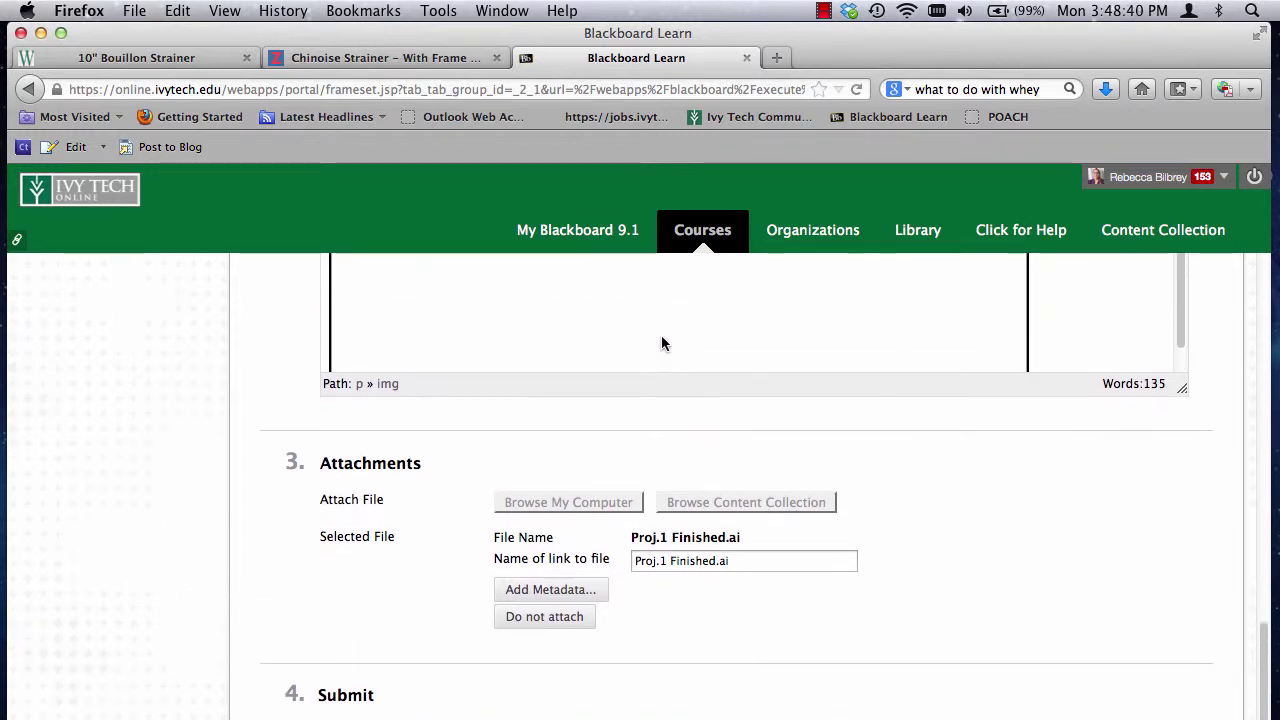
{"action": "scroll", "coordinate": [782, 350], "scroll_direction": "down", "scroll_amount": 2}
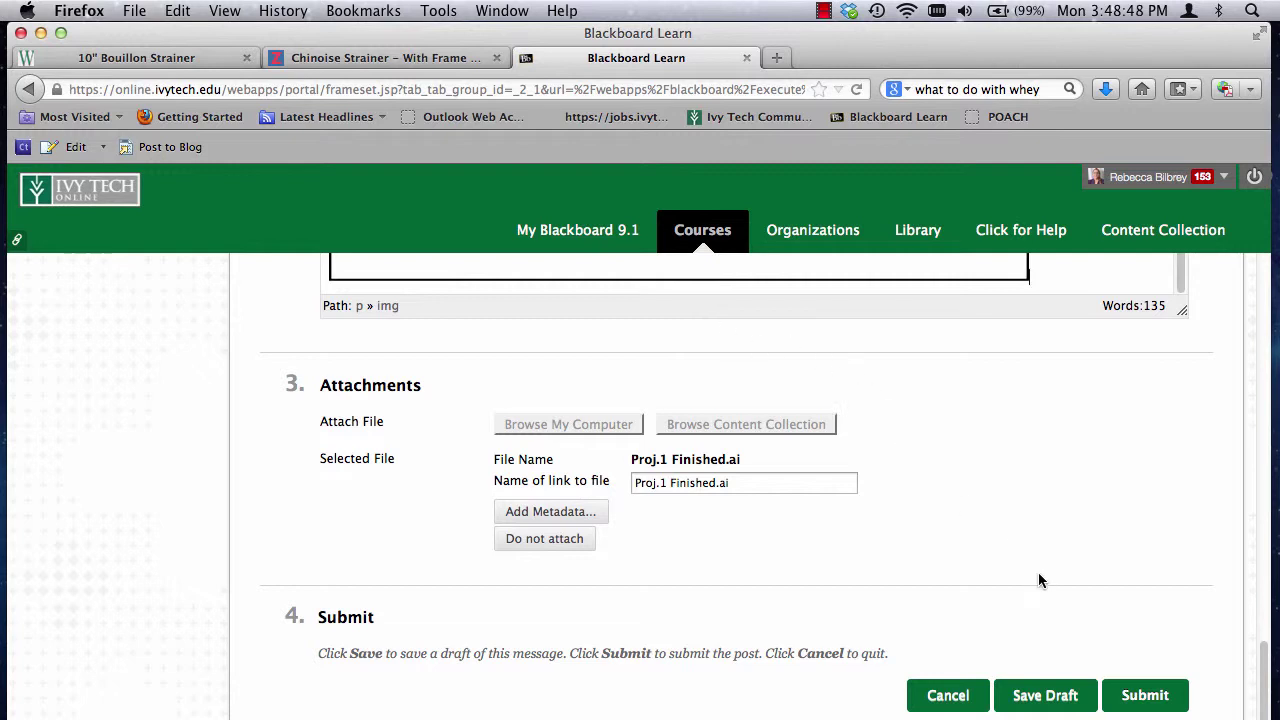
Step: Submit the thread, which returns a 'Failure writing document' error page
{"action": "left_click", "coordinate": [1142, 696]}
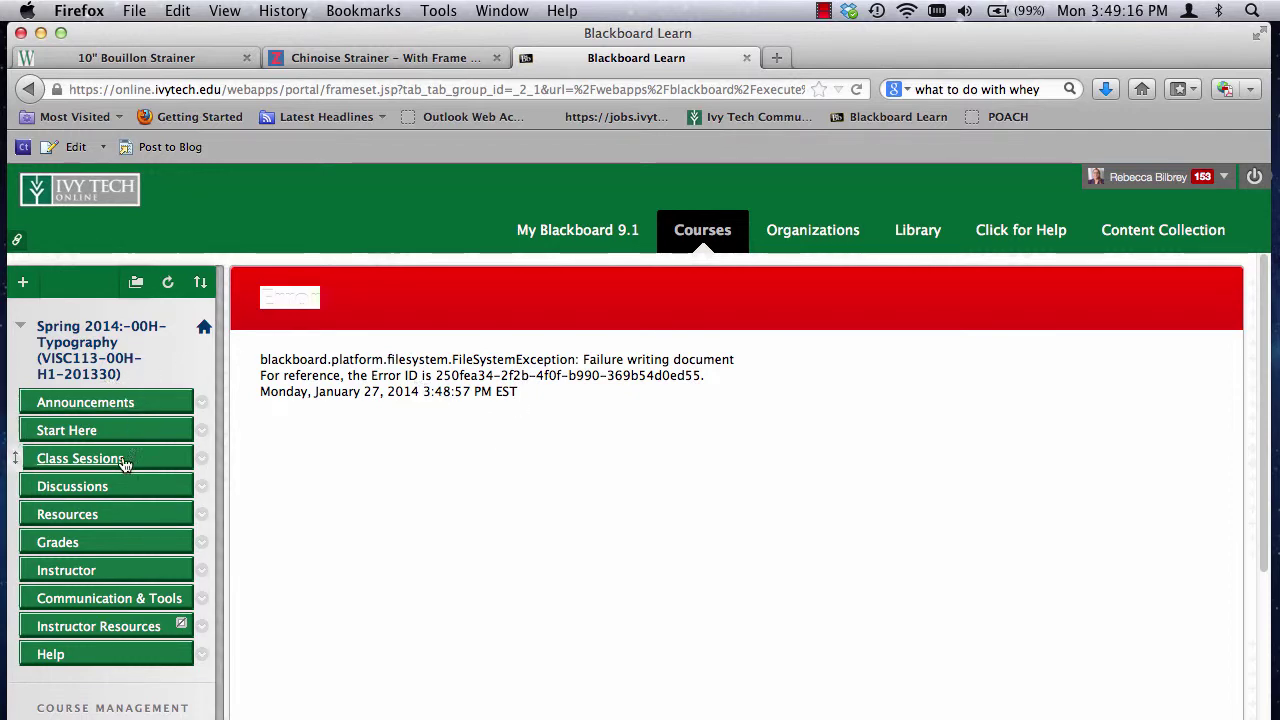
Step: Go to Discussions and open the Project 1 Finished example thread in Discussion Board #5
{"action": "left_click", "coordinate": [92, 489]}
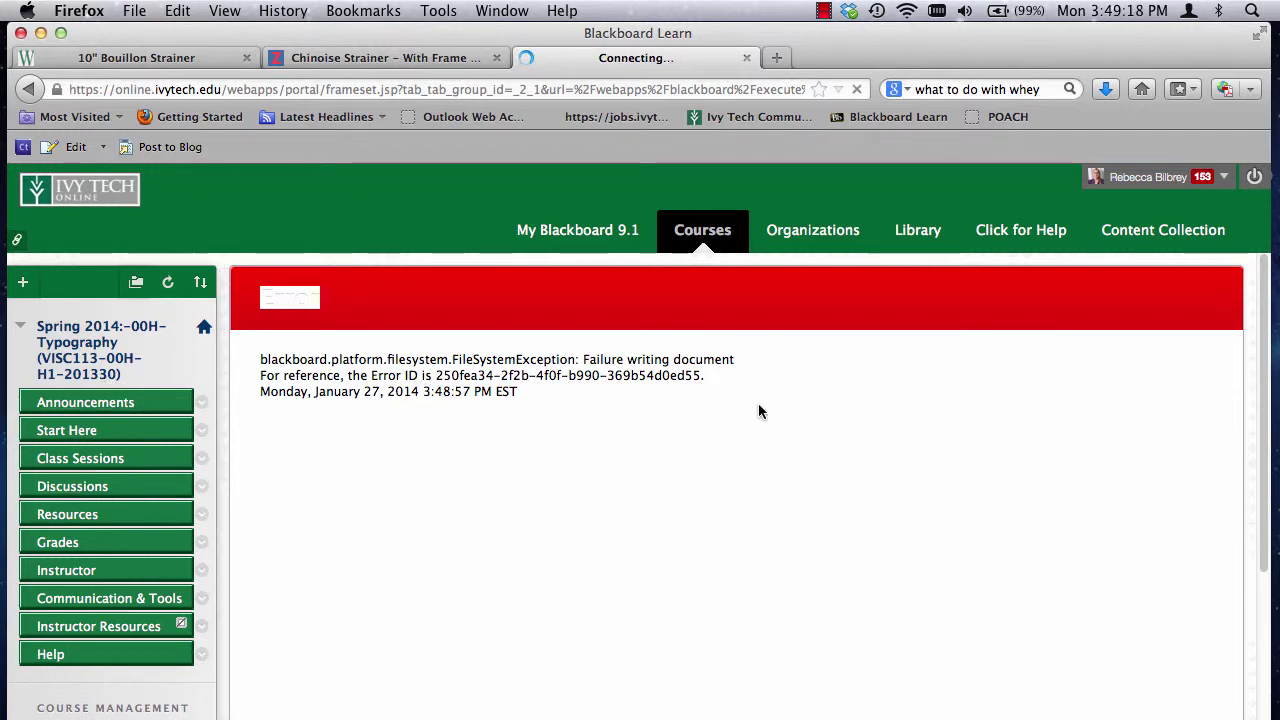
{"action": "scroll", "coordinate": [1248, 717], "scroll_direction": "down", "scroll_amount": 15}
{"action": "scroll", "coordinate": [1248, 717], "scroll_direction": "down", "scroll_amount": 5}
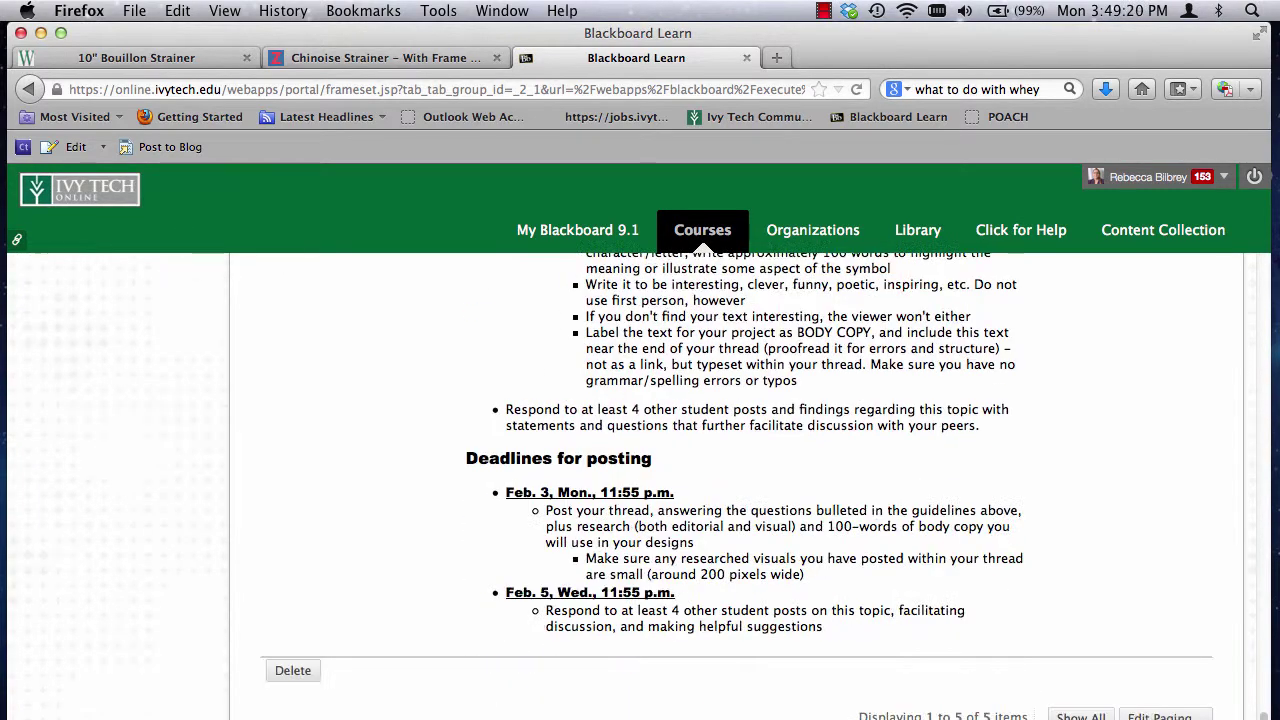
{"action": "scroll", "coordinate": [607, 489], "scroll_direction": "up", "scroll_amount": 10}
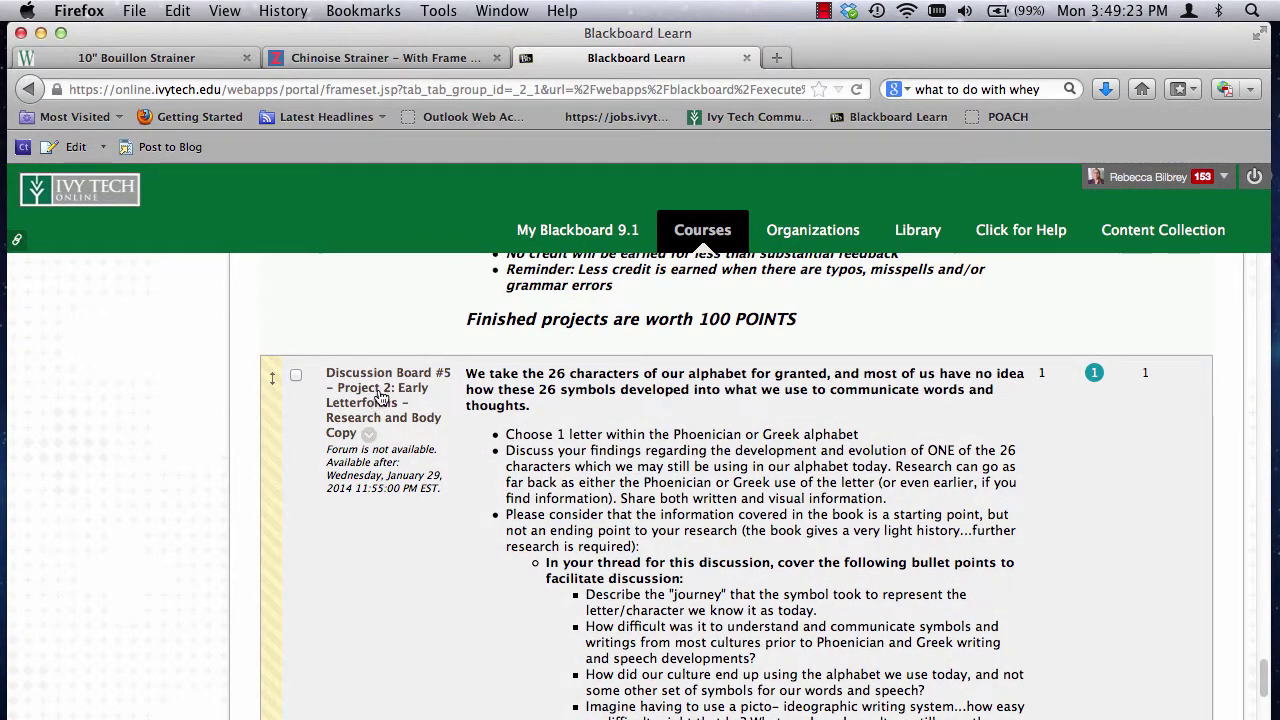
{"action": "left_click", "coordinate": [380, 397]}
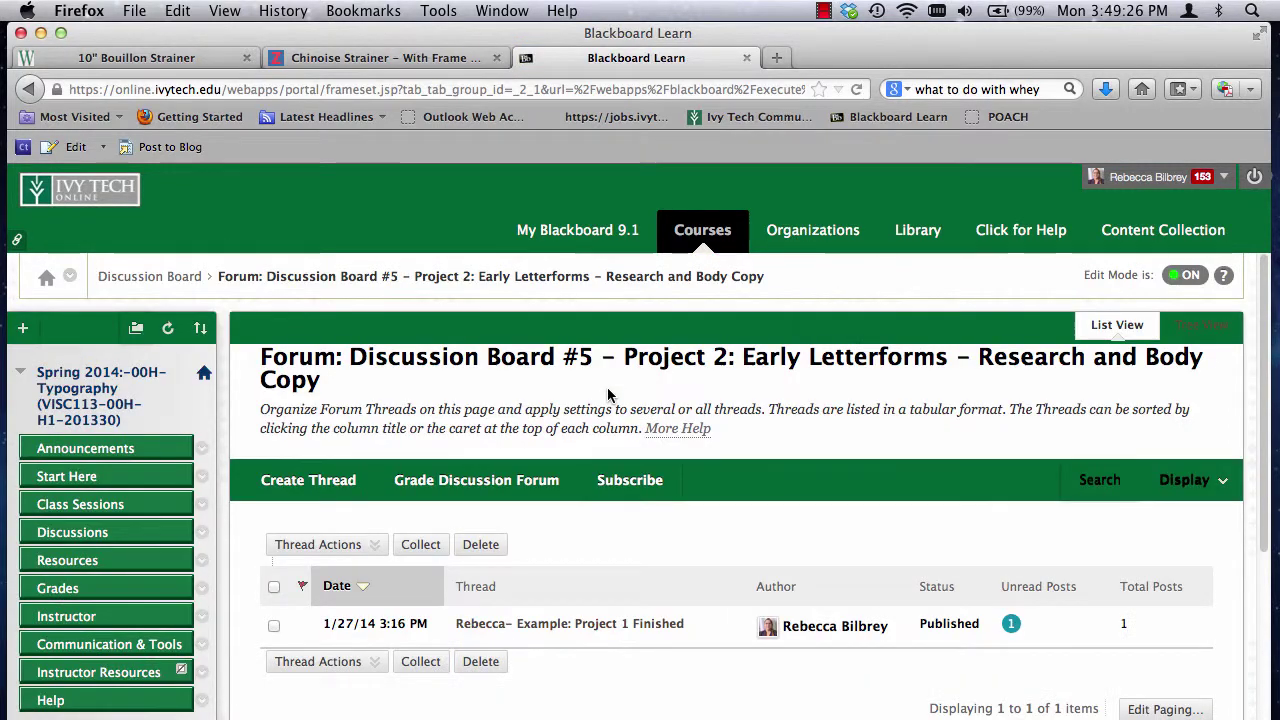
{"action": "scroll", "coordinate": [743, 430], "scroll_direction": "down", "scroll_amount": 4}
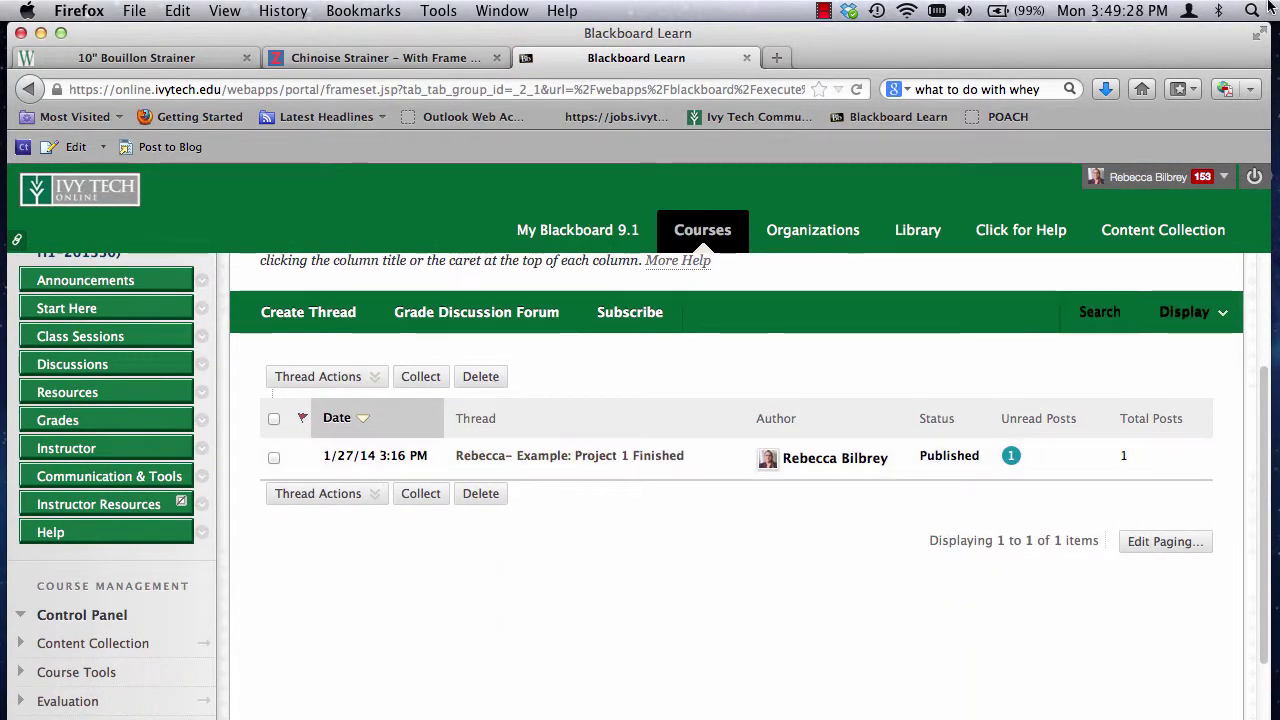
{"action": "left_click", "coordinate": [544, 462]}
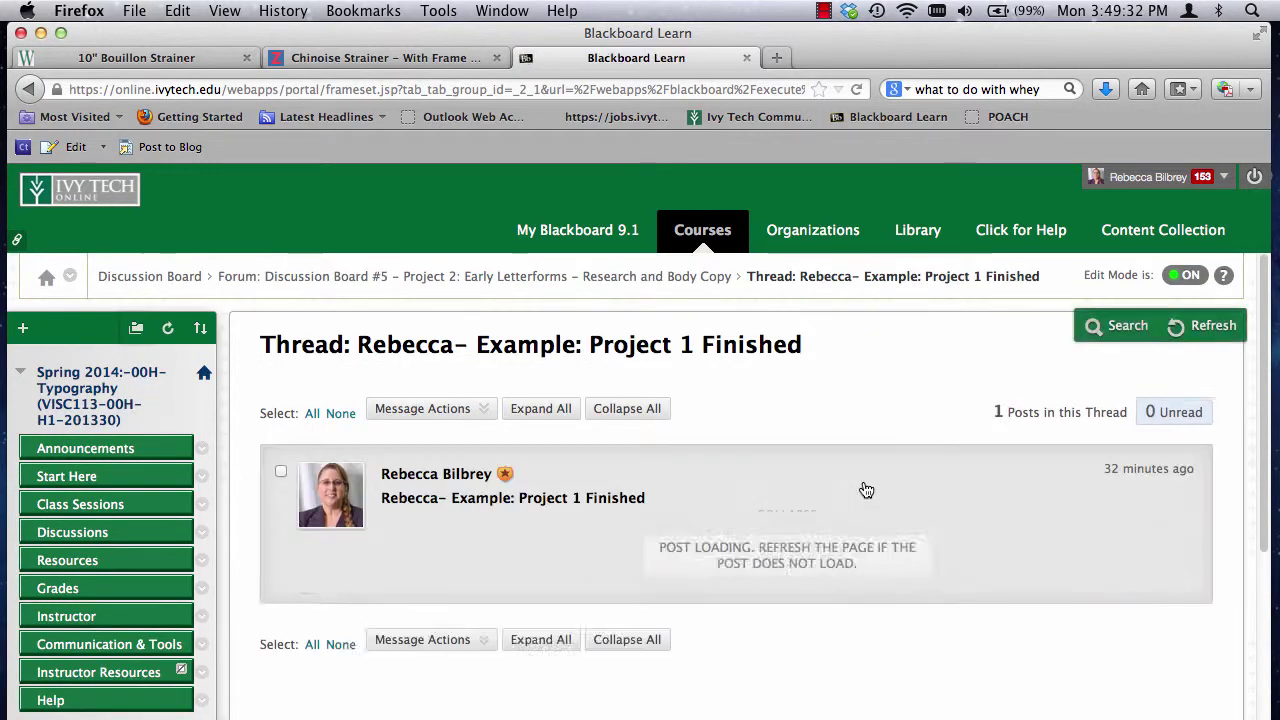
Step: Scroll through the thread's critique questions and name images down to the message form
{"action": "scroll", "coordinate": [870, 486], "scroll_direction": "down", "scroll_amount": 5}
{"action": "scroll", "coordinate": [880, 482], "scroll_direction": "down", "scroll_amount": 15}
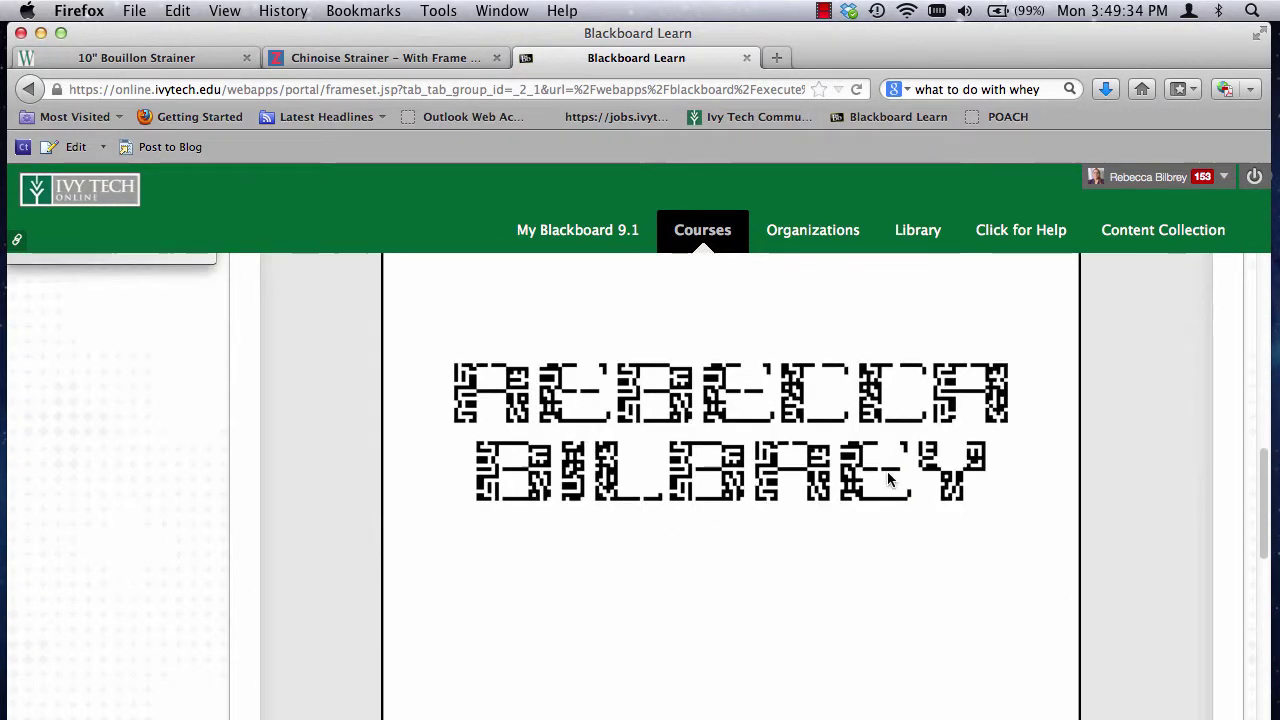
{"action": "scroll", "coordinate": [893, 478], "scroll_direction": "up", "scroll_amount": 10}
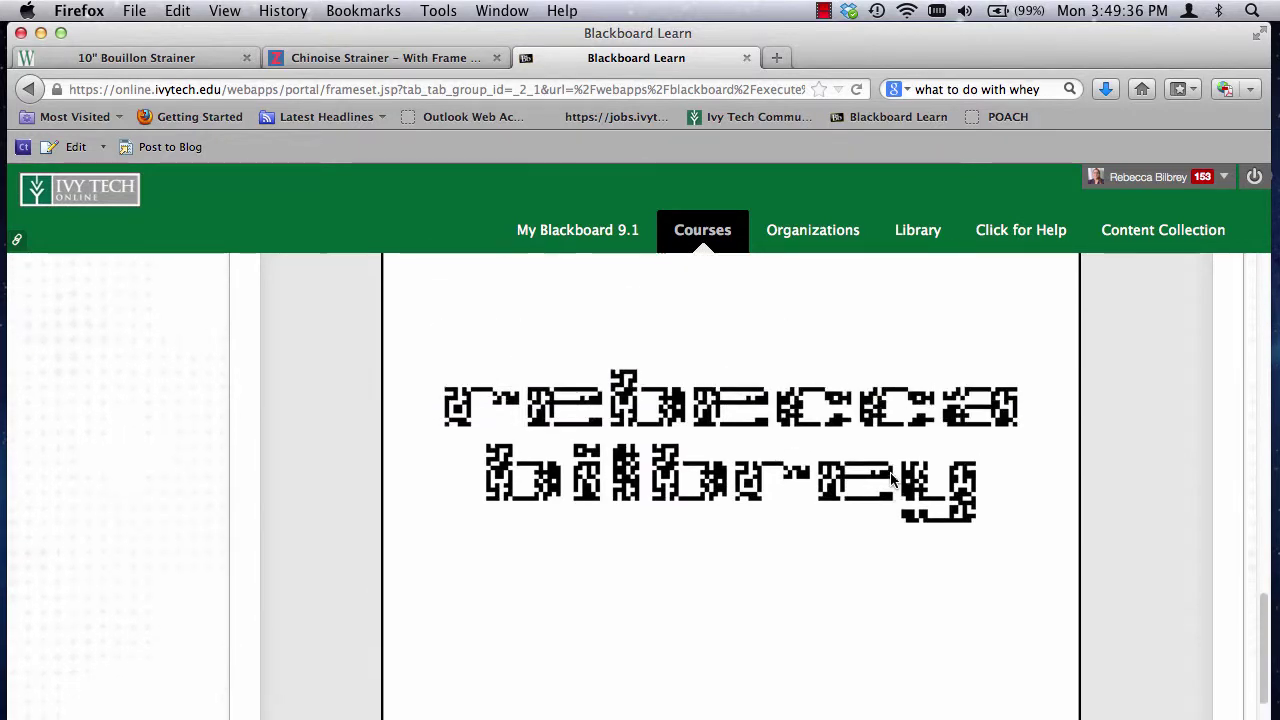
{"action": "scroll", "coordinate": [894, 477], "scroll_direction": "down", "scroll_amount": 10}
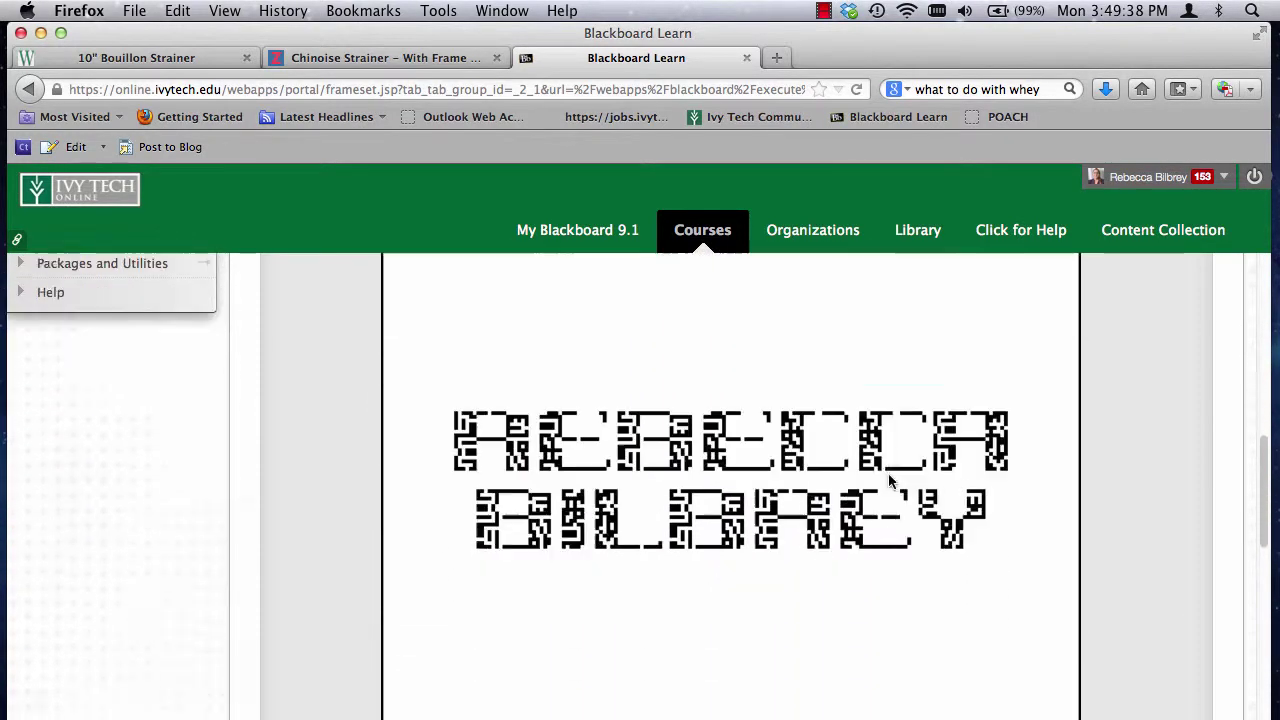
{"action": "scroll", "coordinate": [884, 480], "scroll_direction": "up", "scroll_amount": 15}
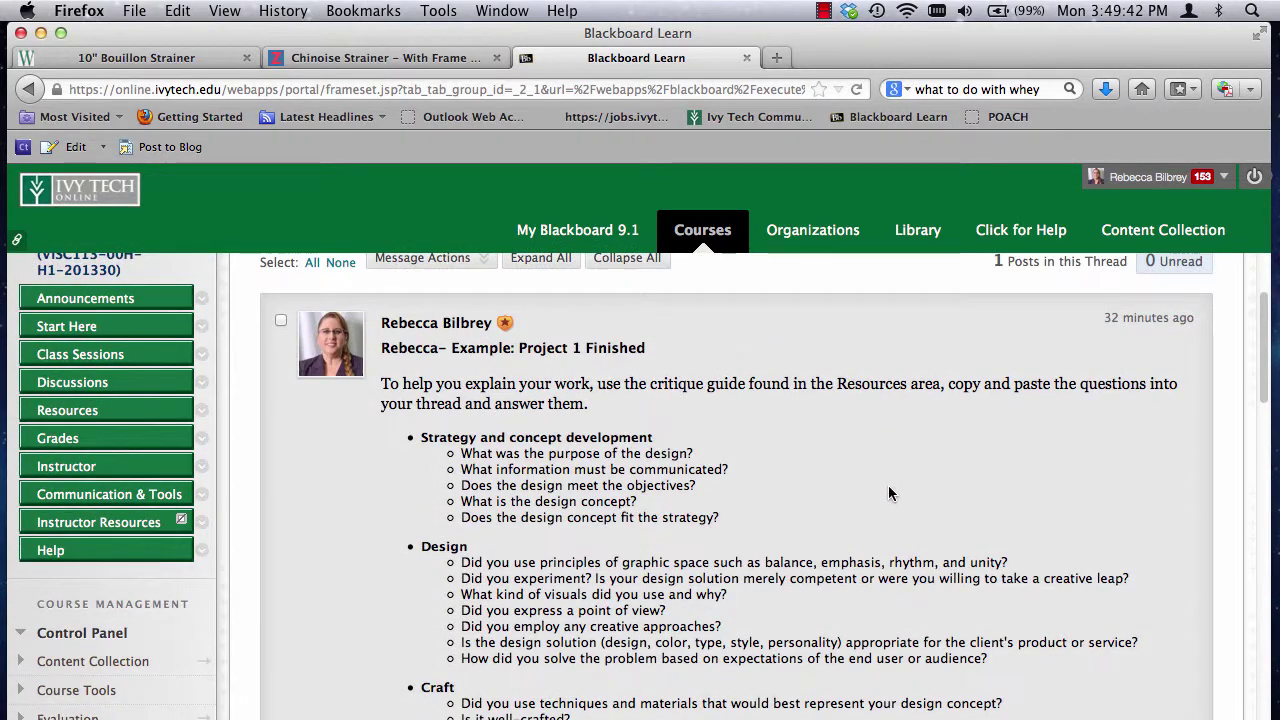
{"action": "scroll", "coordinate": [888, 491], "scroll_direction": "down", "scroll_amount": 10}
{"action": "scroll", "coordinate": [842, 485], "scroll_direction": "down", "scroll_amount": 6}
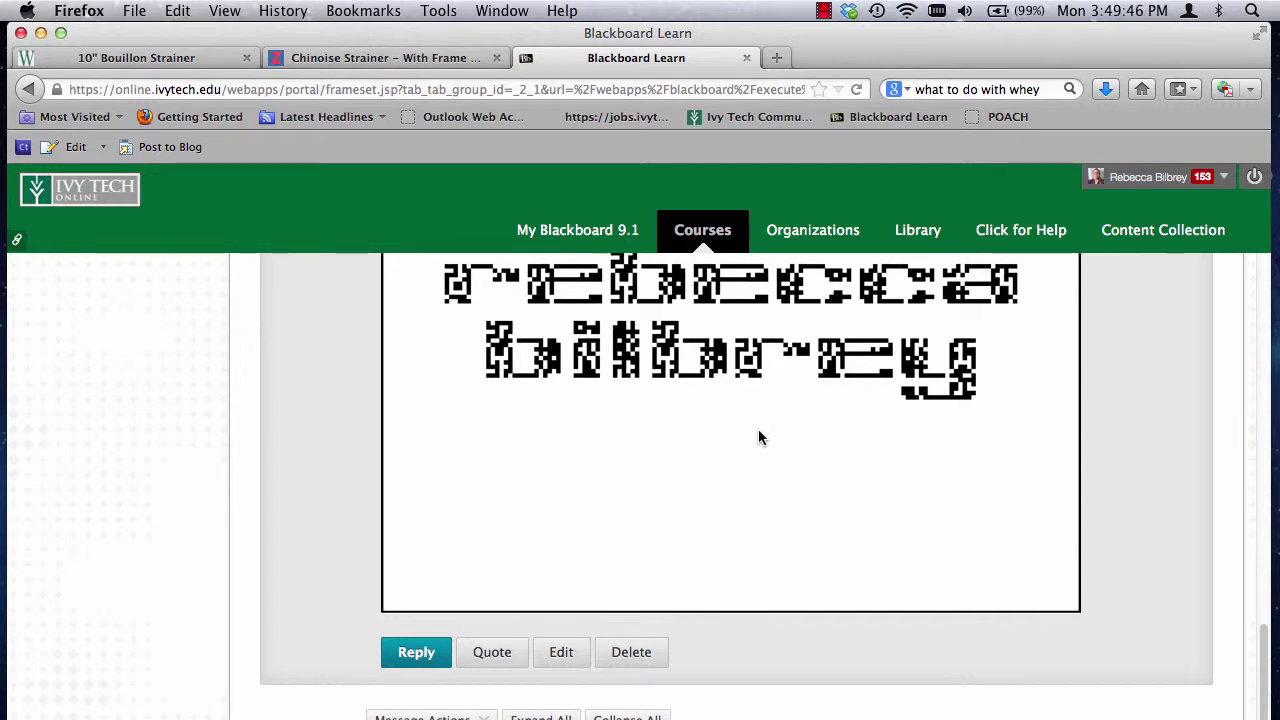
{"action": "scroll", "coordinate": [759, 433], "scroll_direction": "down", "scroll_amount": 1}
{"action": "scroll", "coordinate": [765, 450], "scroll_direction": "up", "scroll_amount": 4}
{"action": "scroll", "coordinate": [780, 465], "scroll_direction": "down", "scroll_amount": 4}
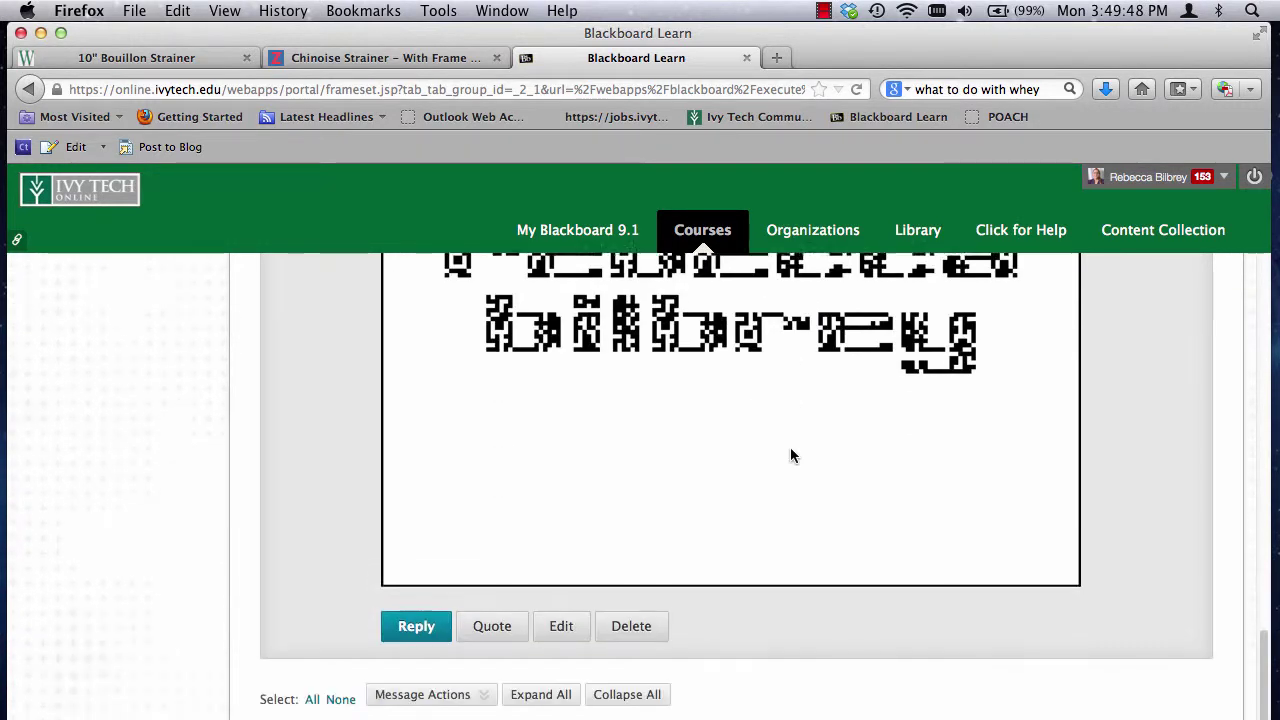
{"action": "left_click", "coordinate": [572, 590]}
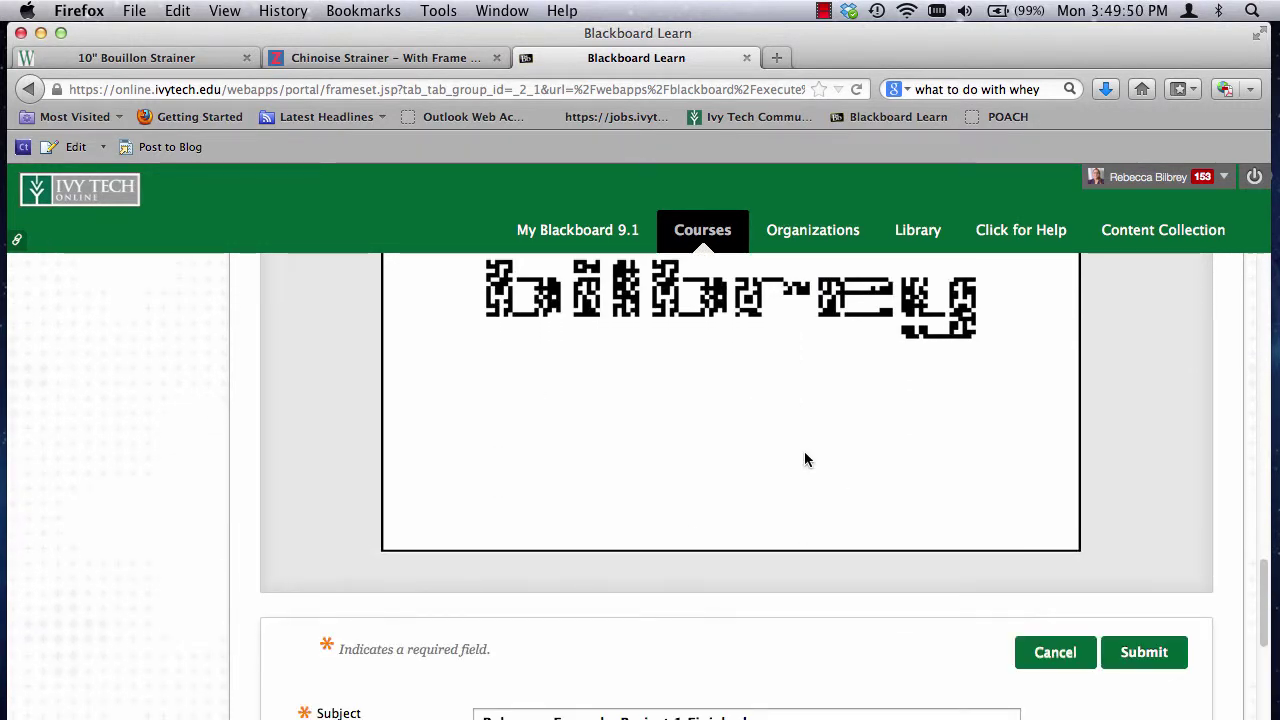
{"action": "scroll", "coordinate": [880, 500], "scroll_direction": "up", "scroll_amount": 10}
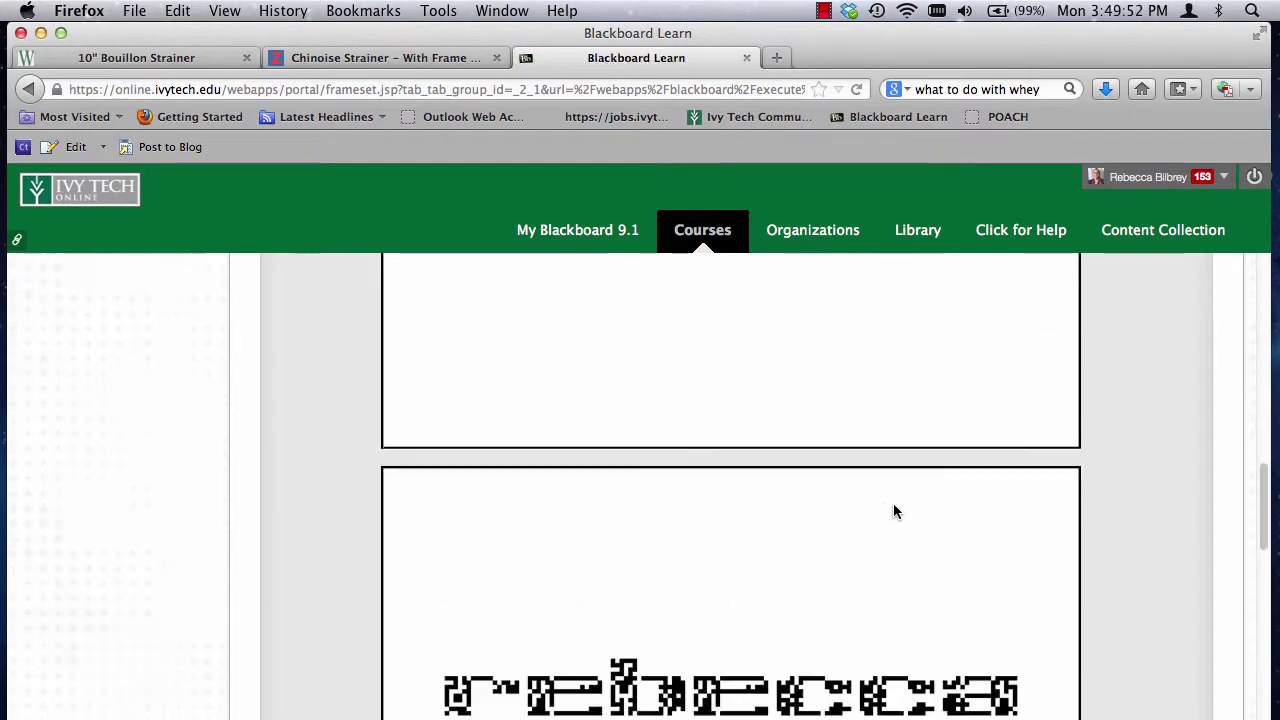
{"action": "scroll", "coordinate": [908, 517], "scroll_direction": "up", "scroll_amount": 3}
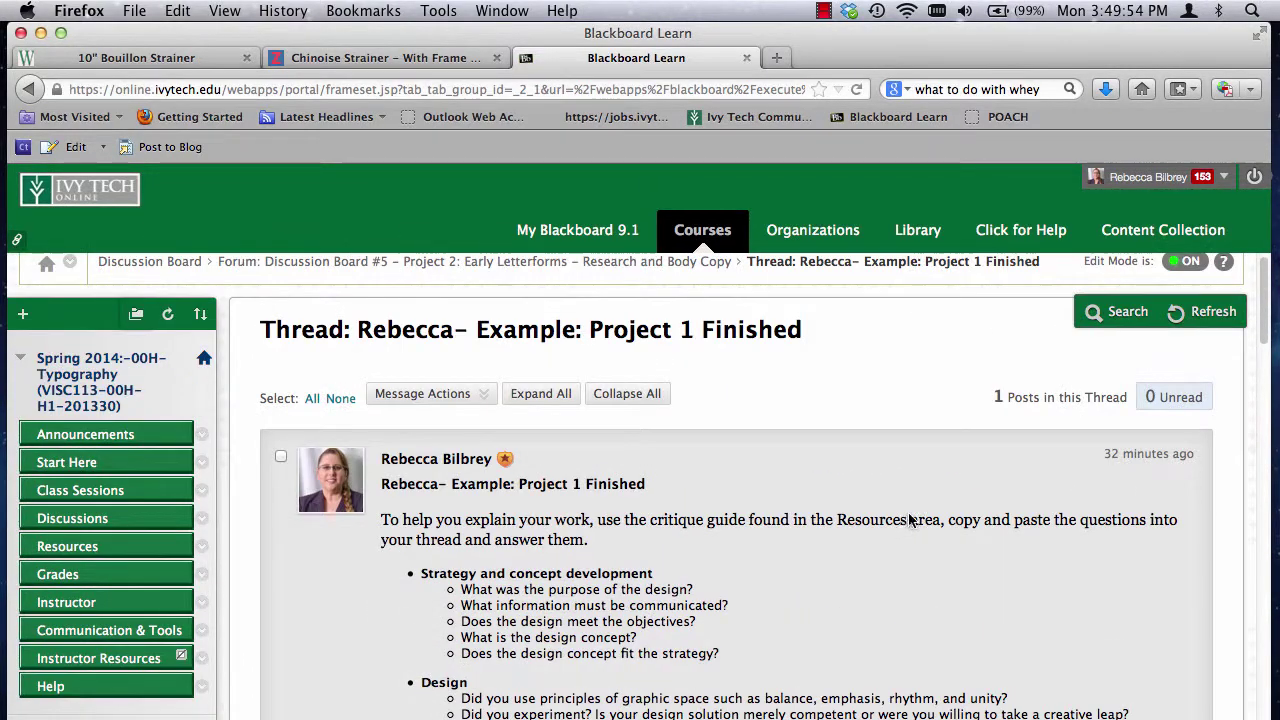
{"action": "scroll", "coordinate": [914, 520], "scroll_direction": "down", "scroll_amount": 4}
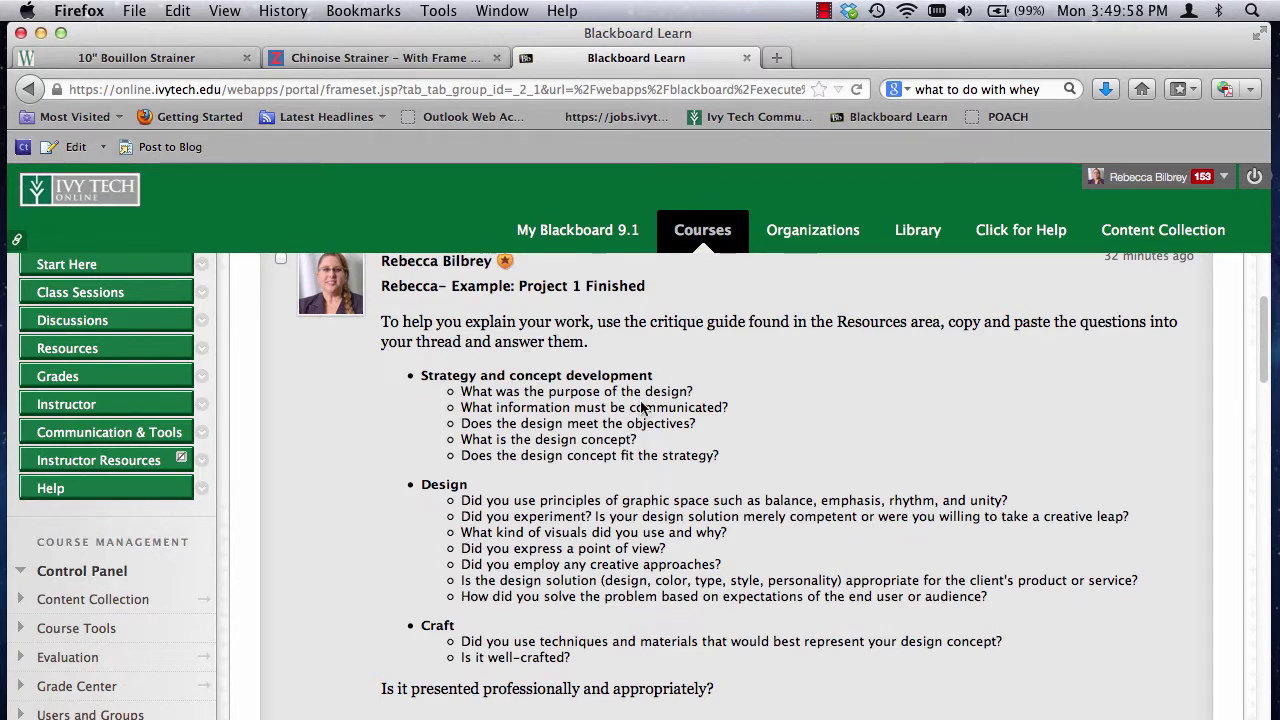
{"action": "scroll", "coordinate": [1277, 457], "scroll_direction": "down", "scroll_amount": 10}
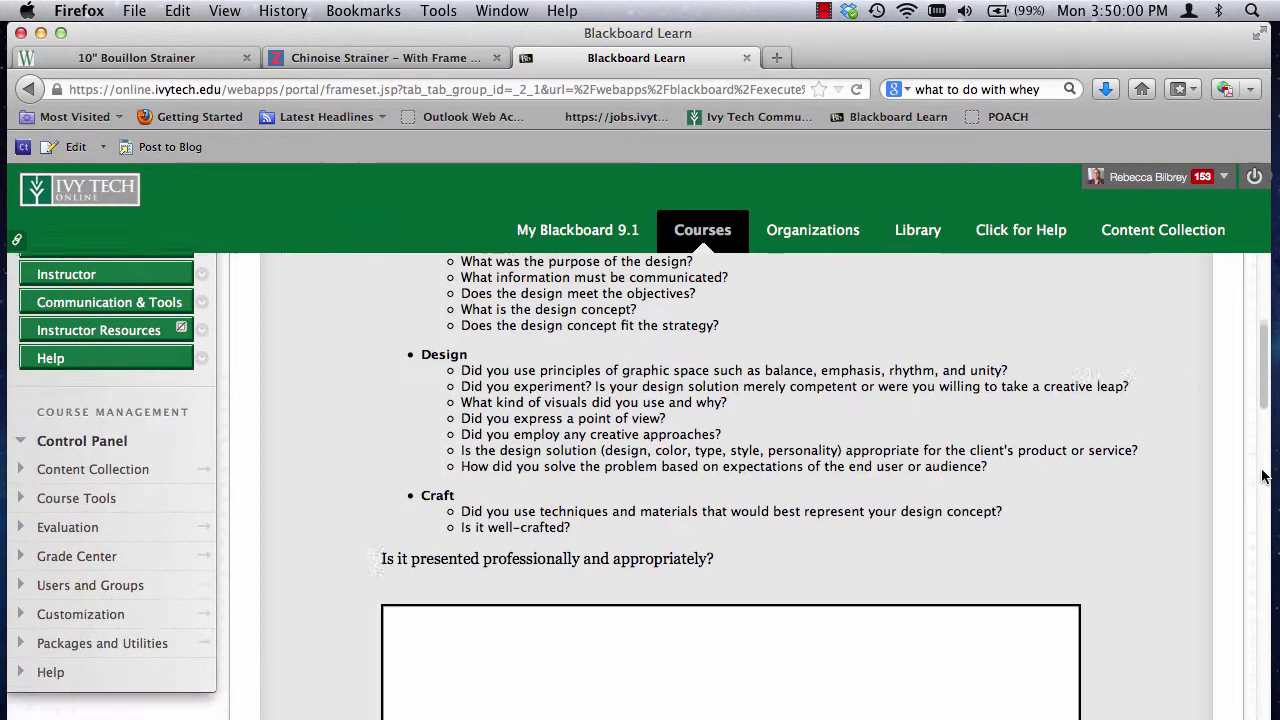
{"action": "scroll", "coordinate": [1130, 468], "scroll_direction": "down", "scroll_amount": 8}
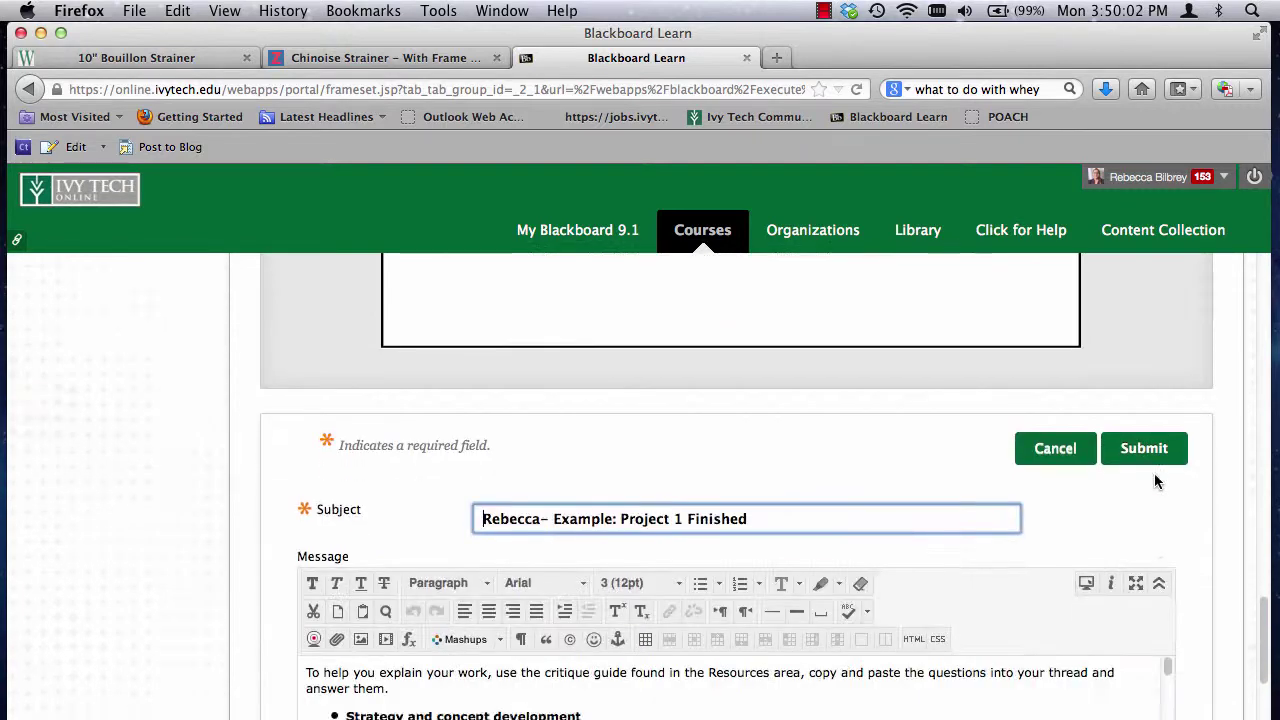
{"action": "left_click", "coordinate": [1060, 365]}
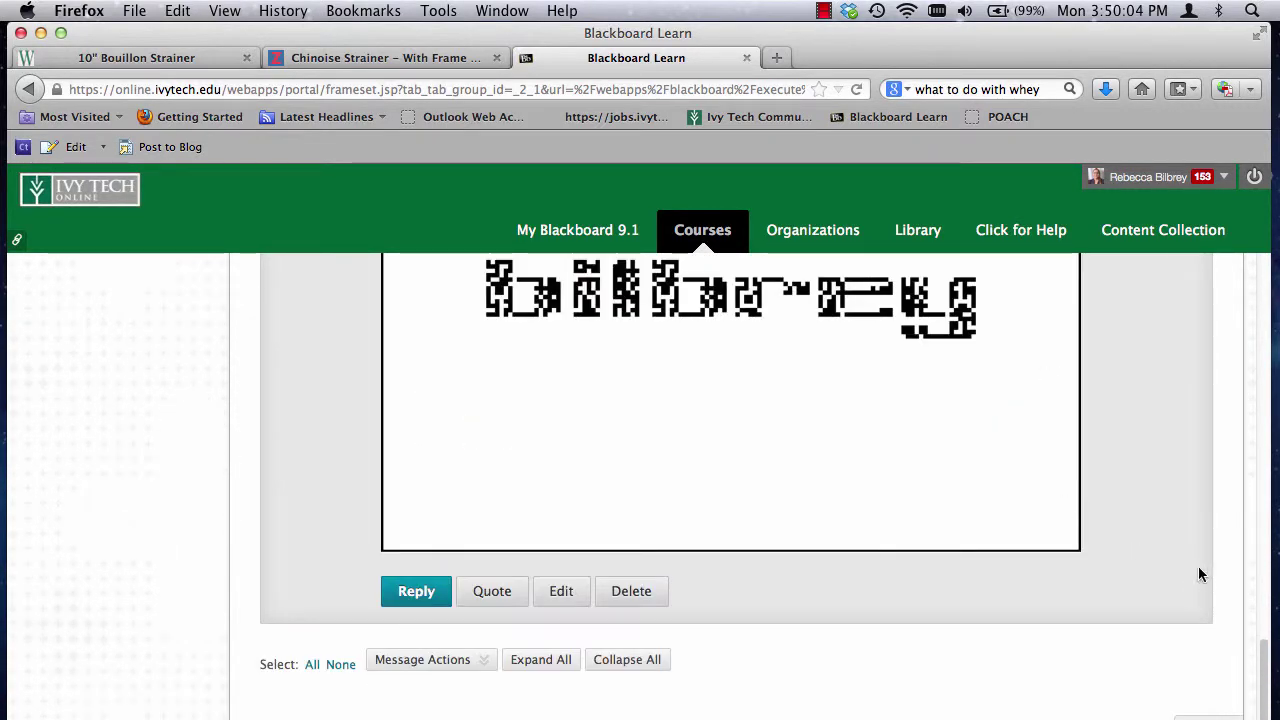
{"action": "left_click_drag", "start_coordinate": [1260, 668], "coordinate": [1262, 270]}
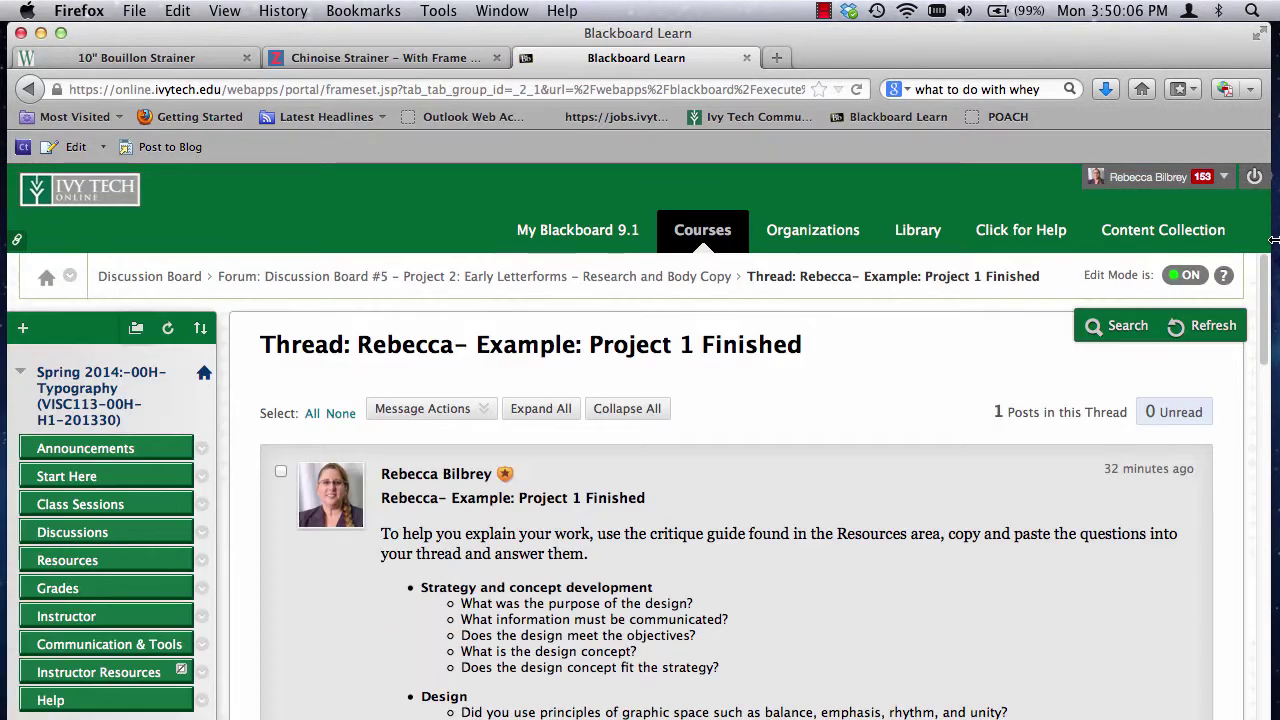